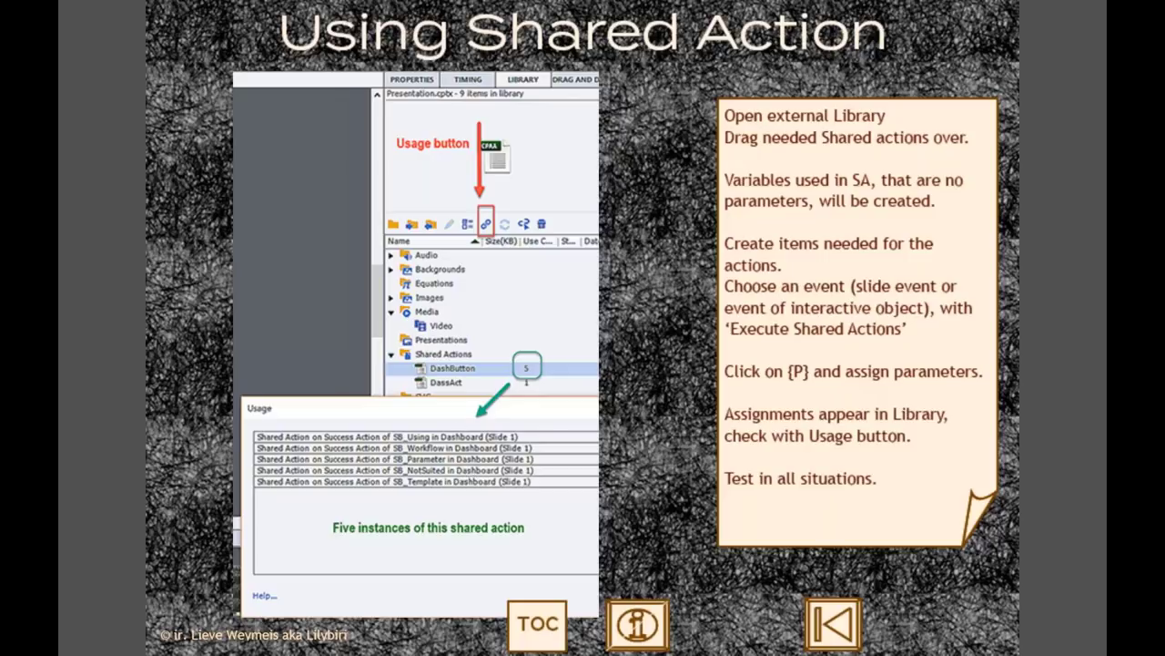
# - Switch from the presentation to the Adobe Captivate window with the TestDoc.cptx project
pyautogui.moveTo(292, 650)
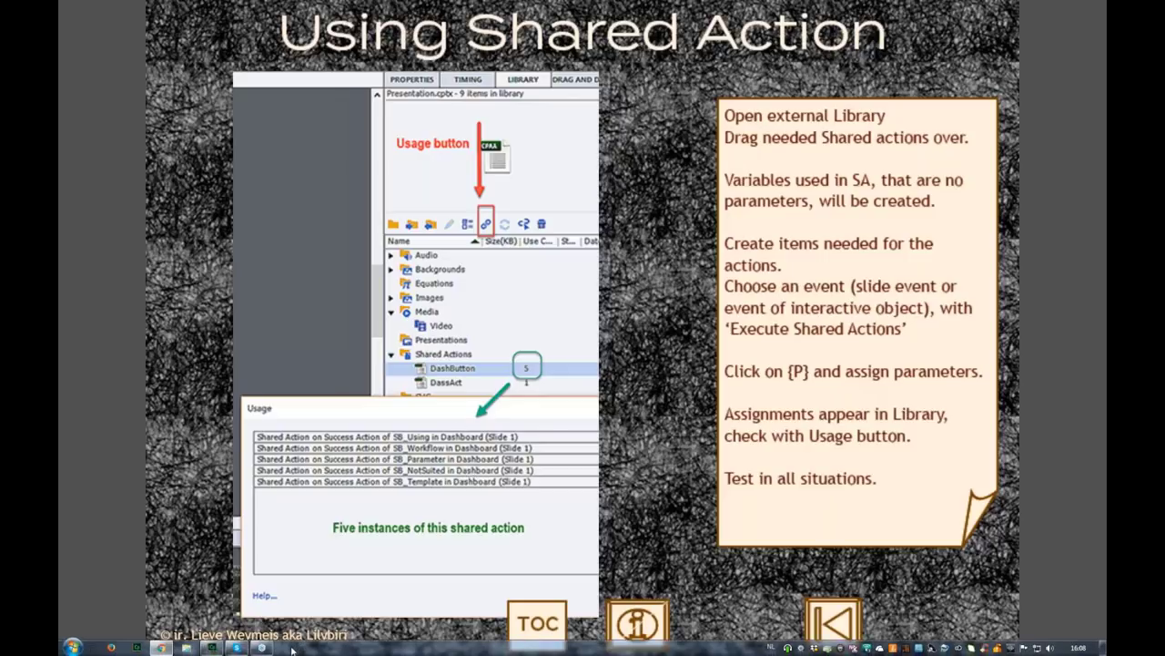
pyautogui.press('super')
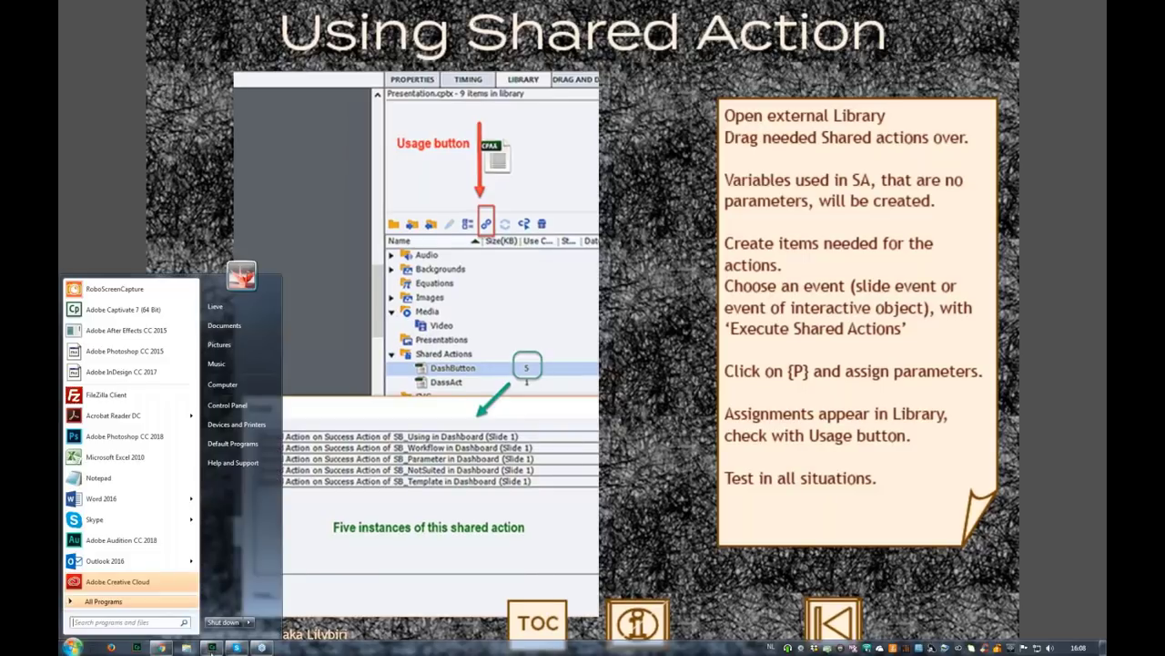
pyautogui.click(211, 648)
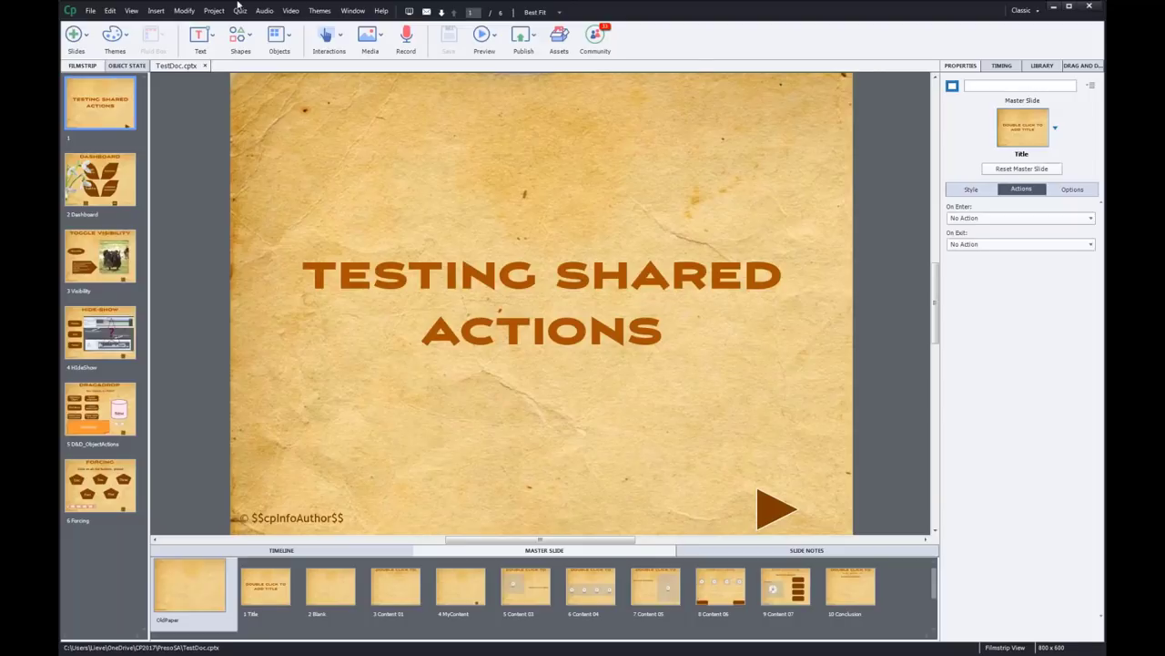
# - Open Presentation.cptx as an external library and move its floating panel away from the middle of the slide
pyautogui.click(90, 11)
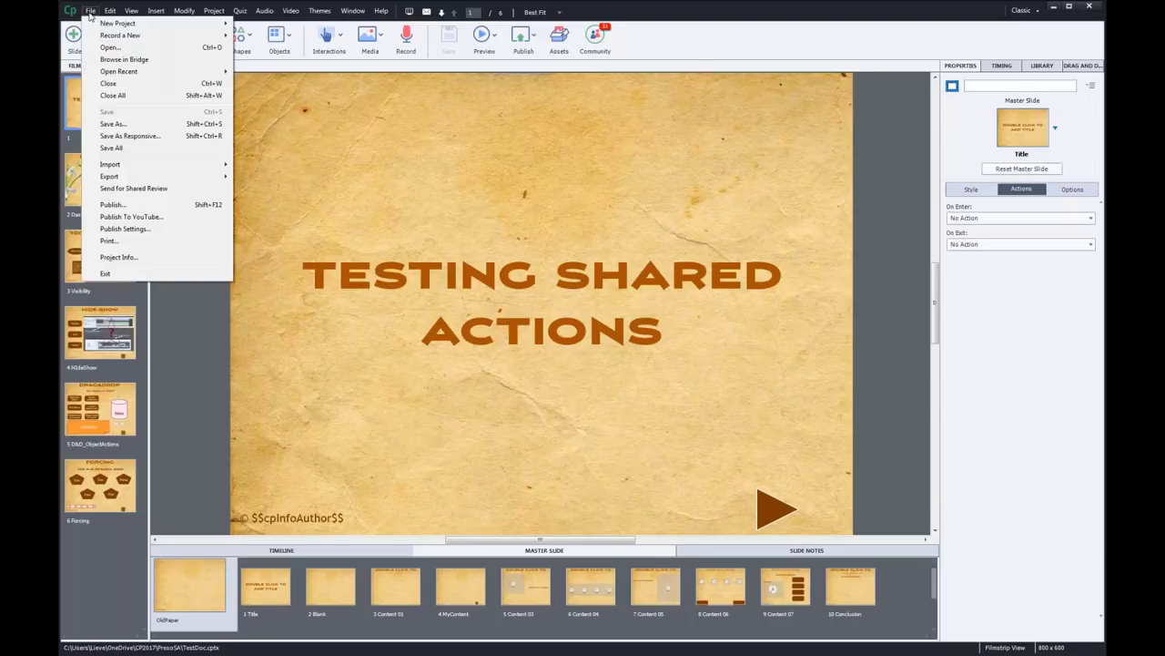
pyautogui.moveTo(115, 168)
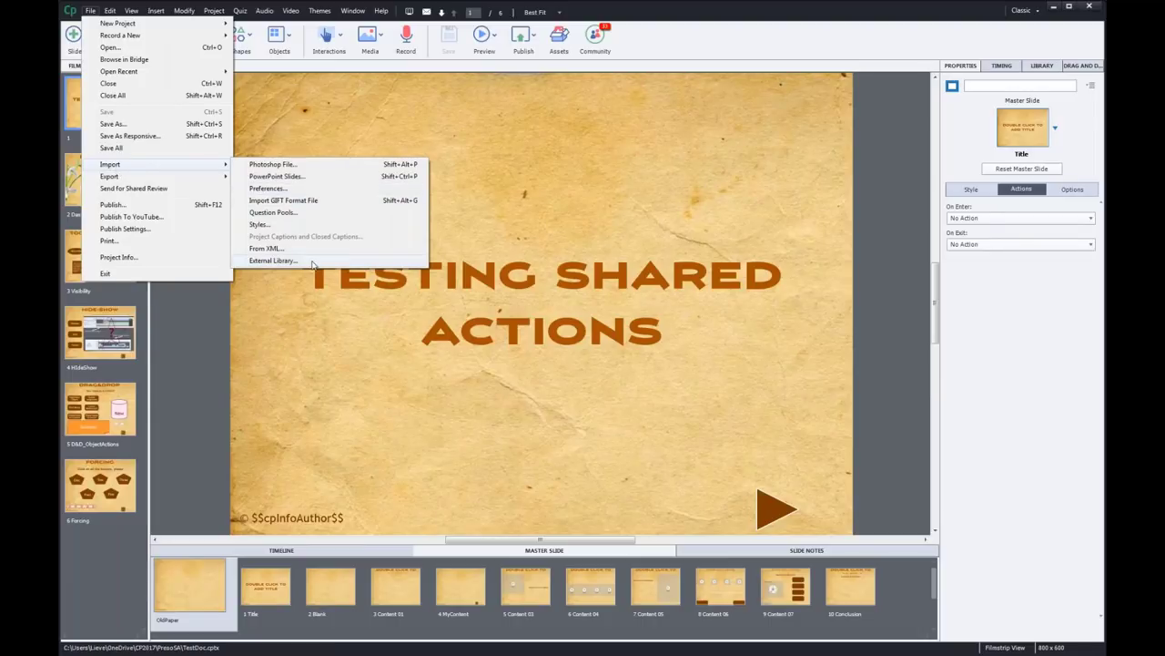
pyautogui.click(273, 261)
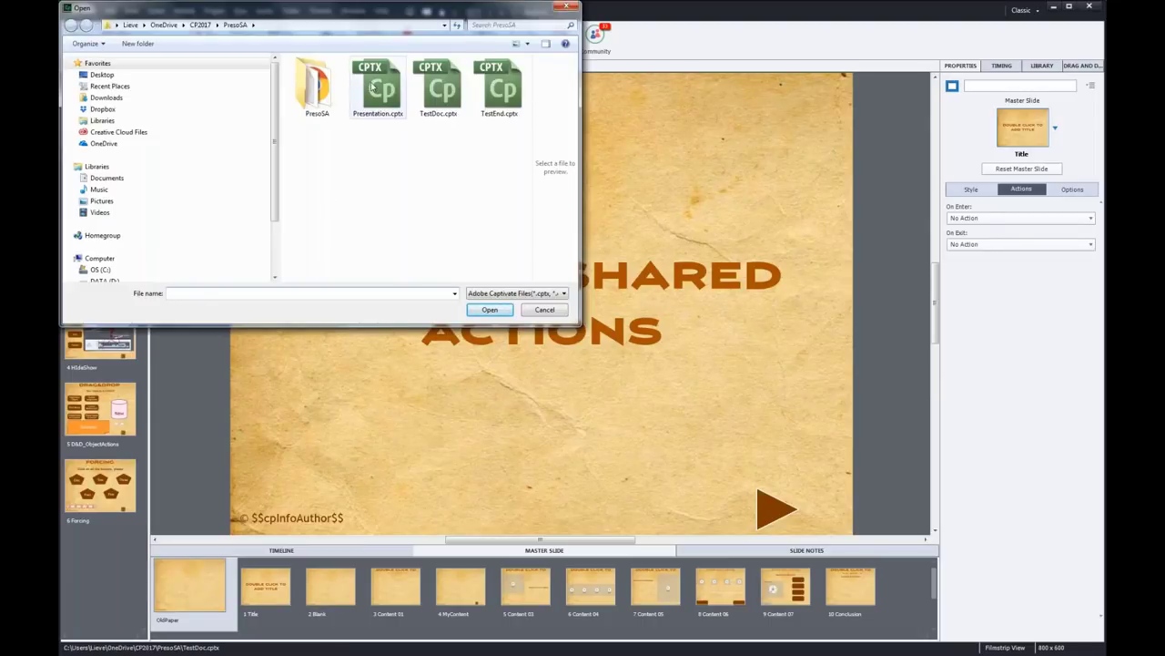
pyautogui.click(371, 86)
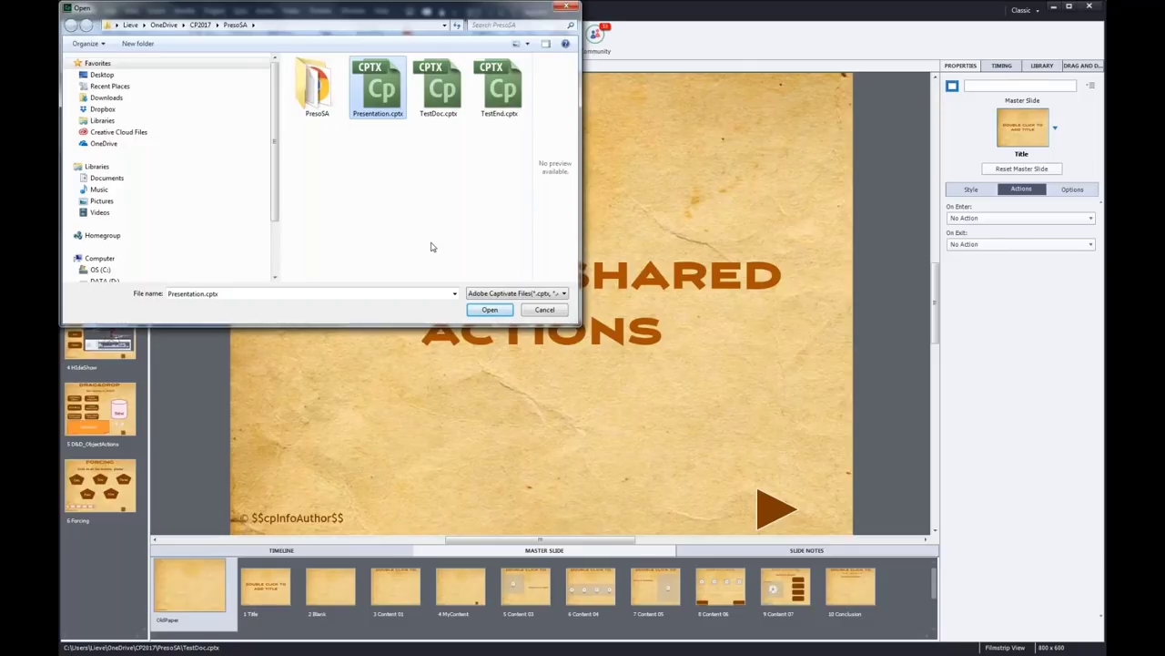
pyautogui.click(490, 311)
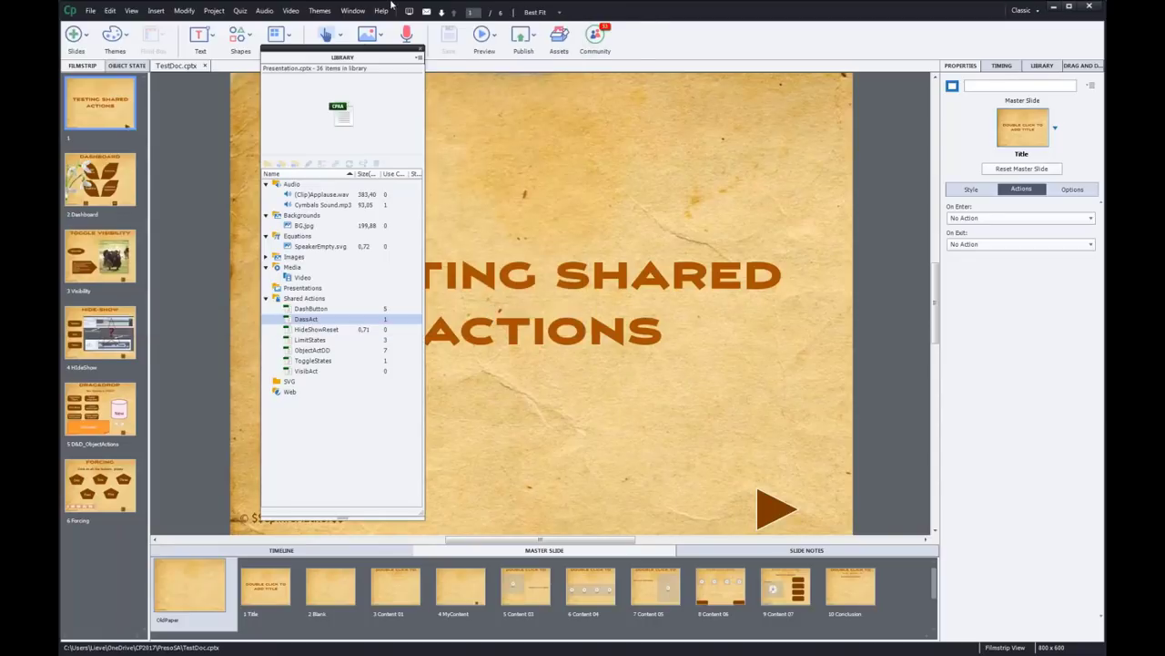
pyautogui.moveTo(338, 55); pyautogui.dragTo(227, 55)
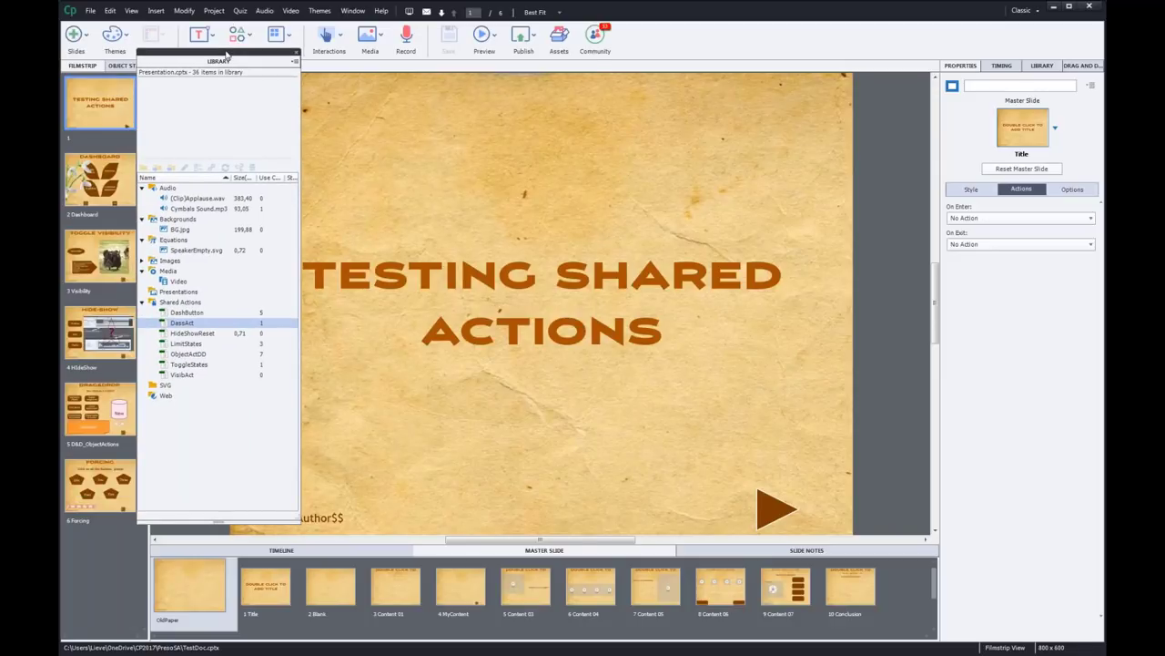
pyautogui.click(193, 324)
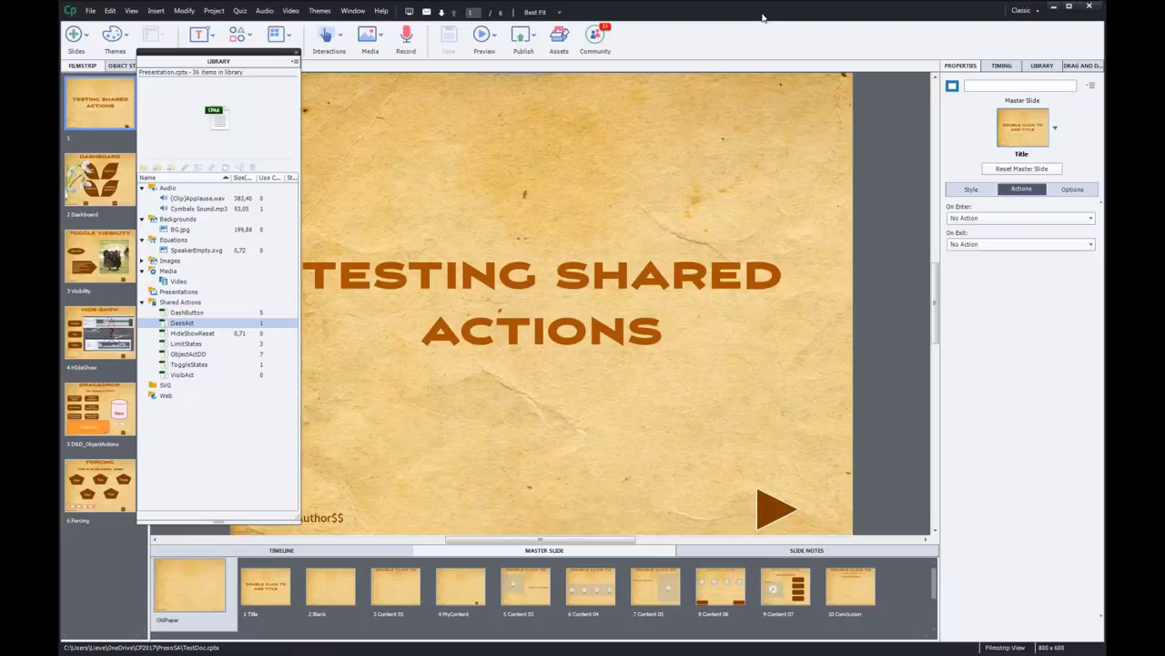
pyautogui.moveTo(763, 17); pyautogui.dragTo(593, 1)
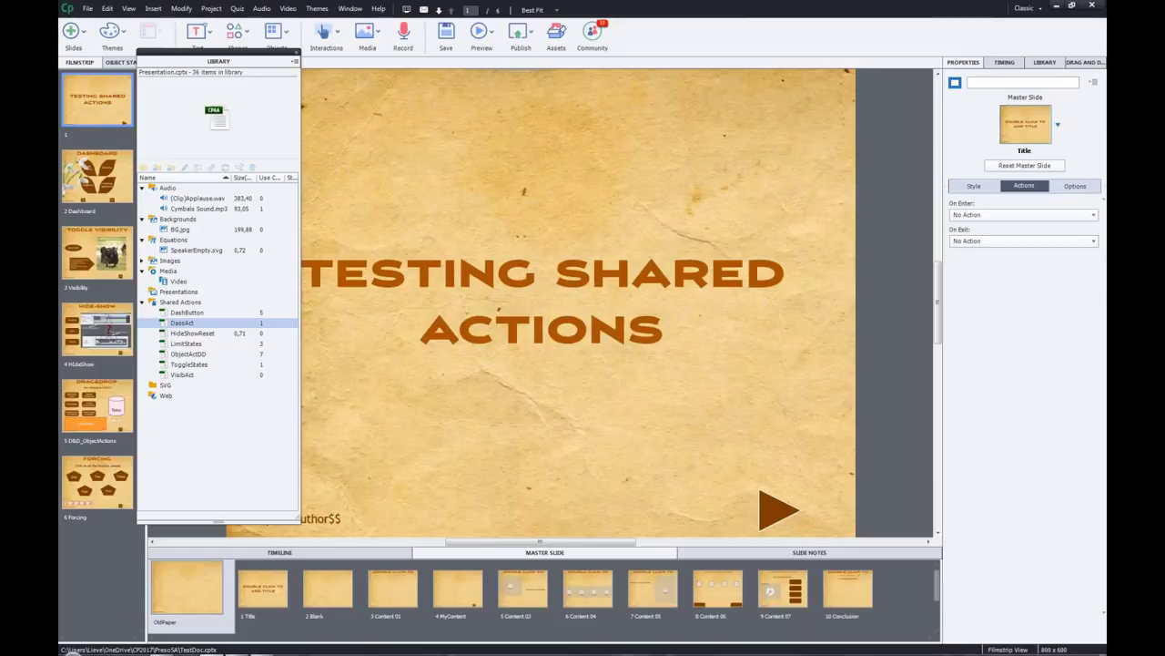
# - Show the TestDoc.cptx library and check which user variables the project contains
pyautogui.click(1026, 63)
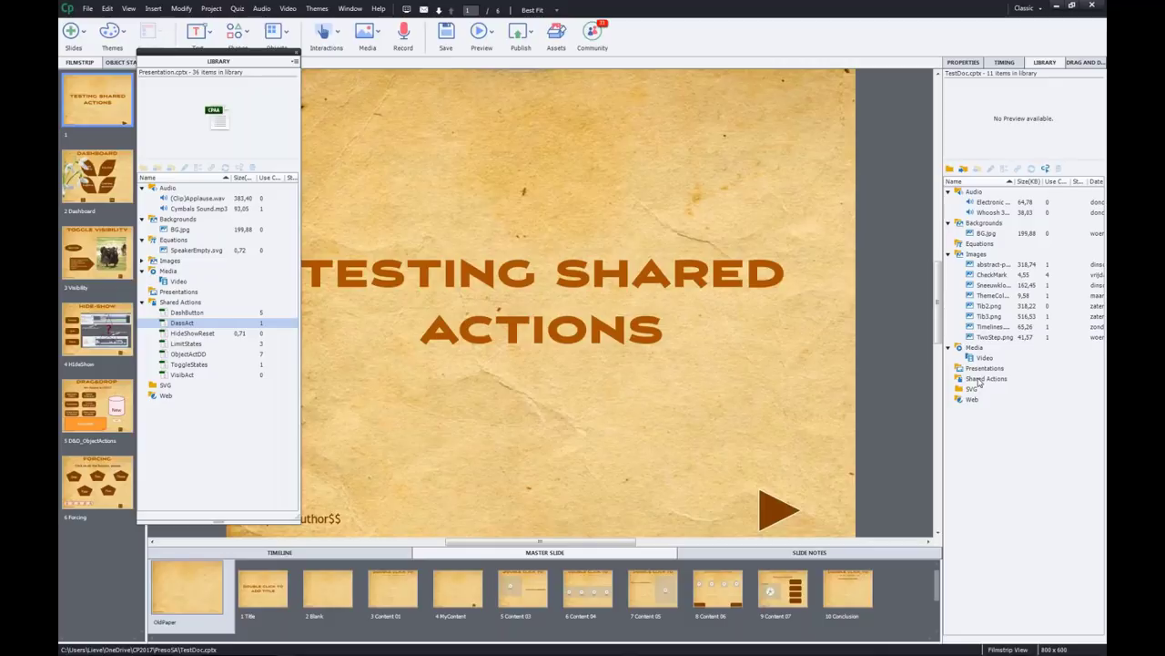
pyautogui.click(211, 8)
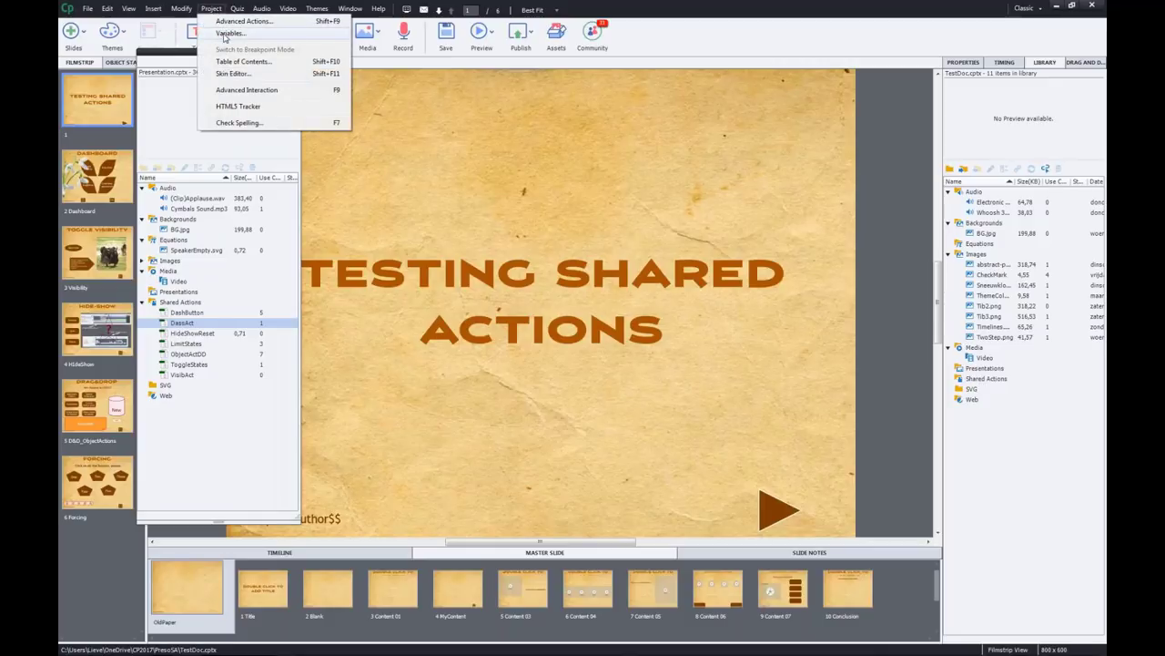
pyautogui.click(228, 34)
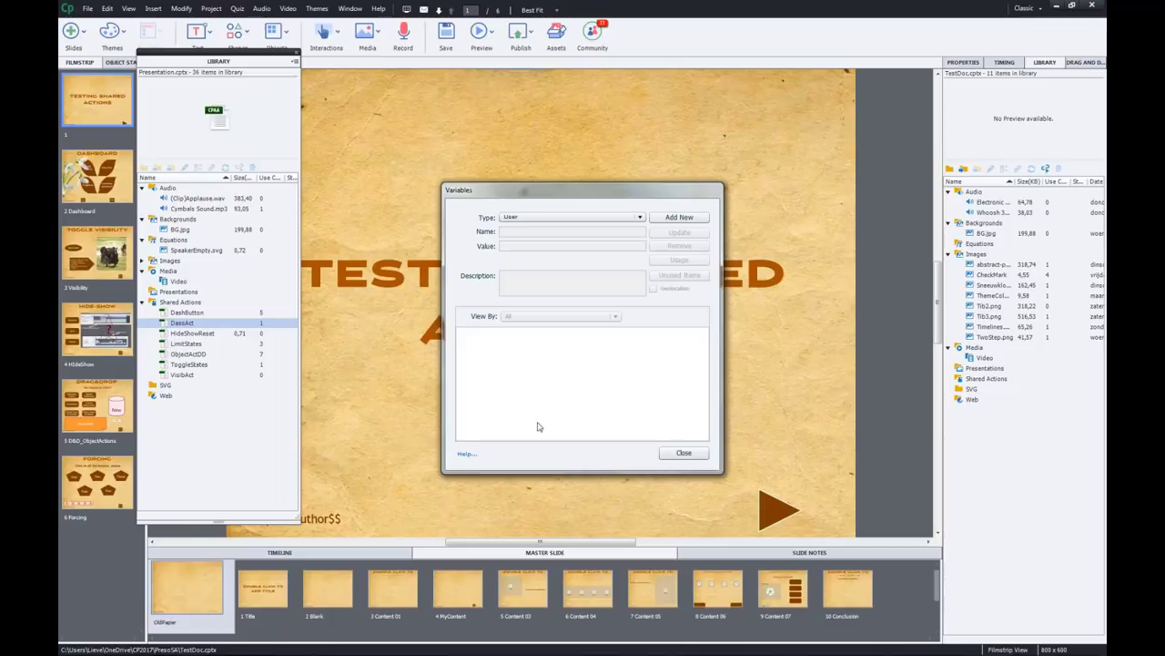
pyautogui.click(682, 453)
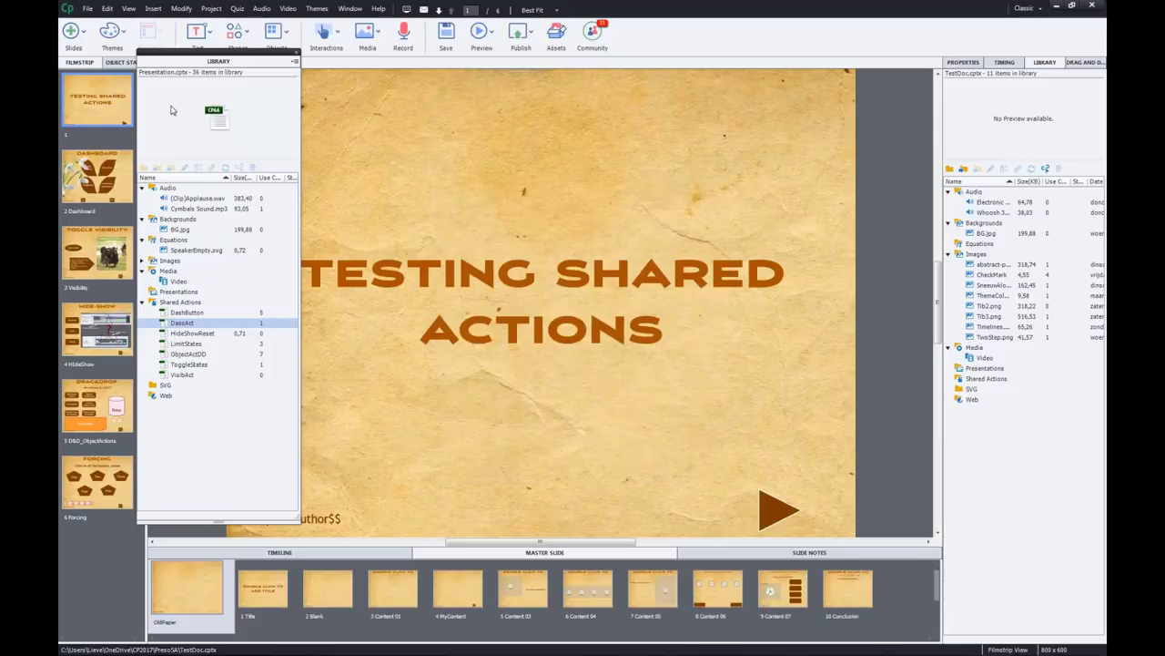
# - Copy the ToggleStates shared action from the external library into the project's Shared Actions folder and check the user variables
pyautogui.click(198, 366)
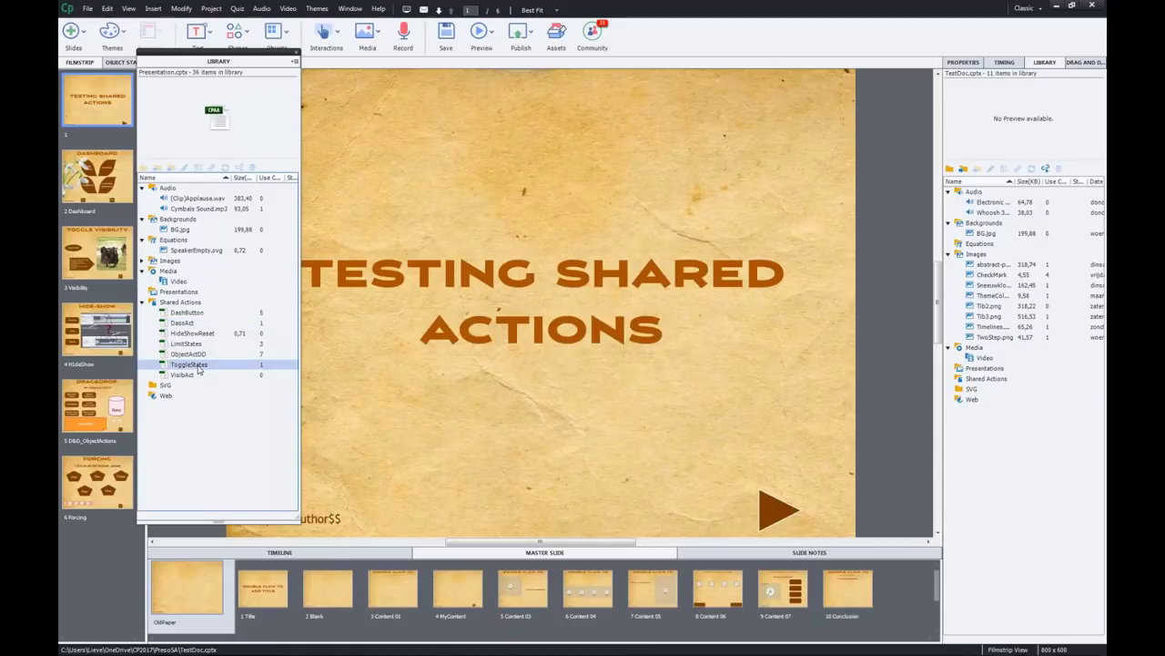
pyautogui.moveTo(199, 369); pyautogui.dragTo(991, 381)
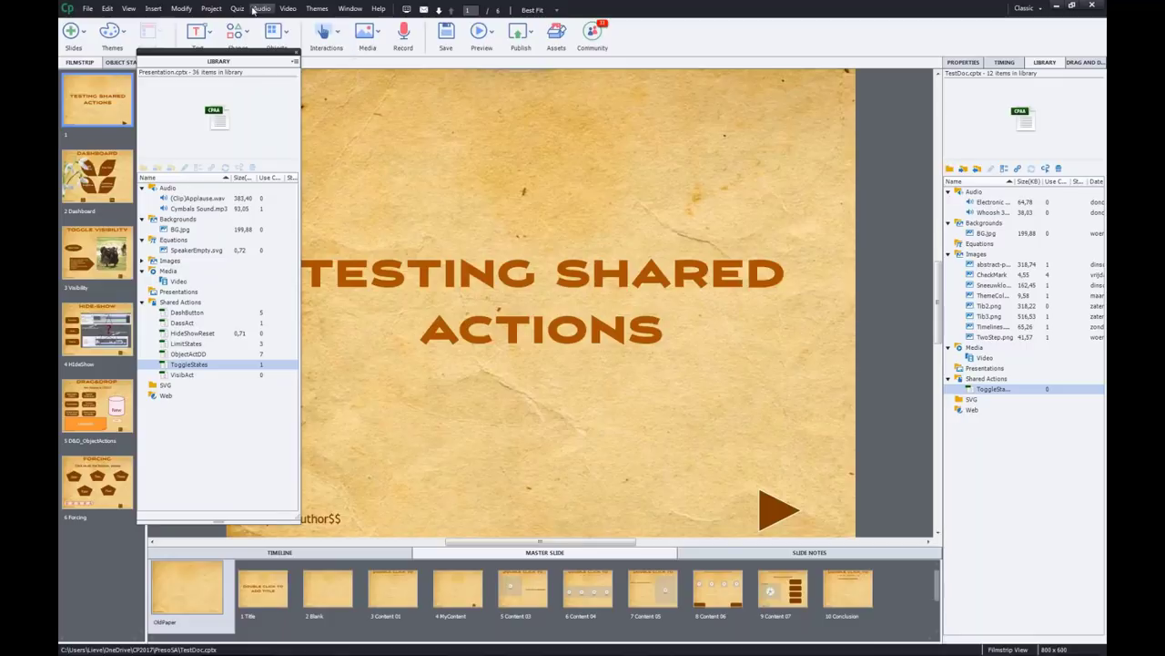
pyautogui.click(217, 9)
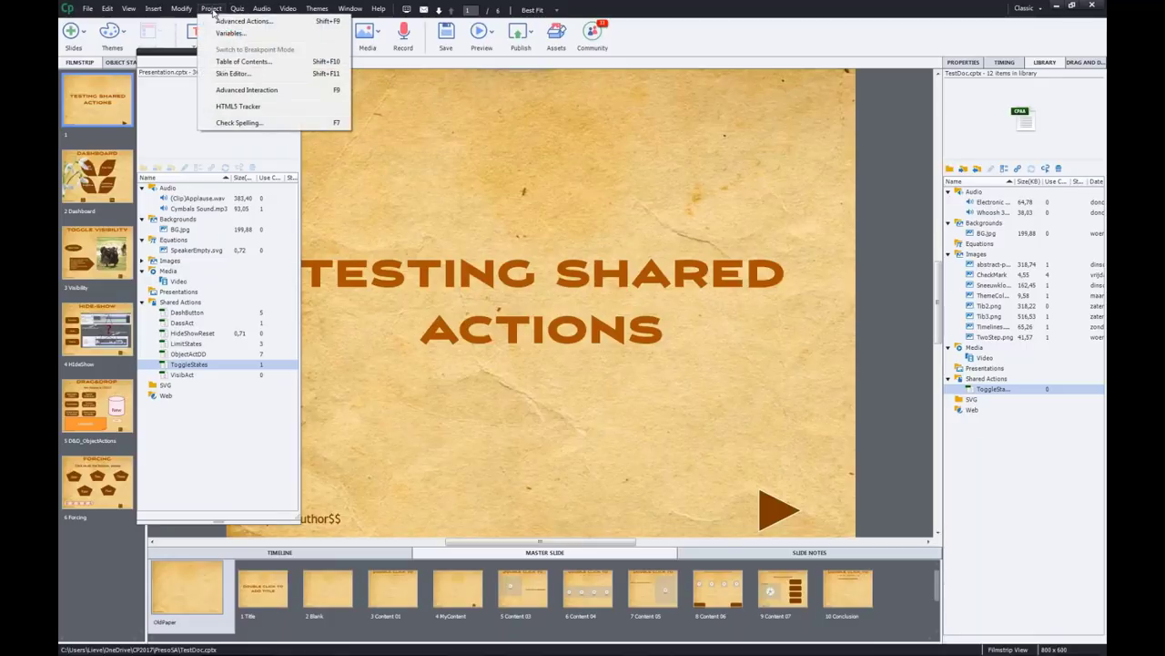
pyautogui.click(220, 40)
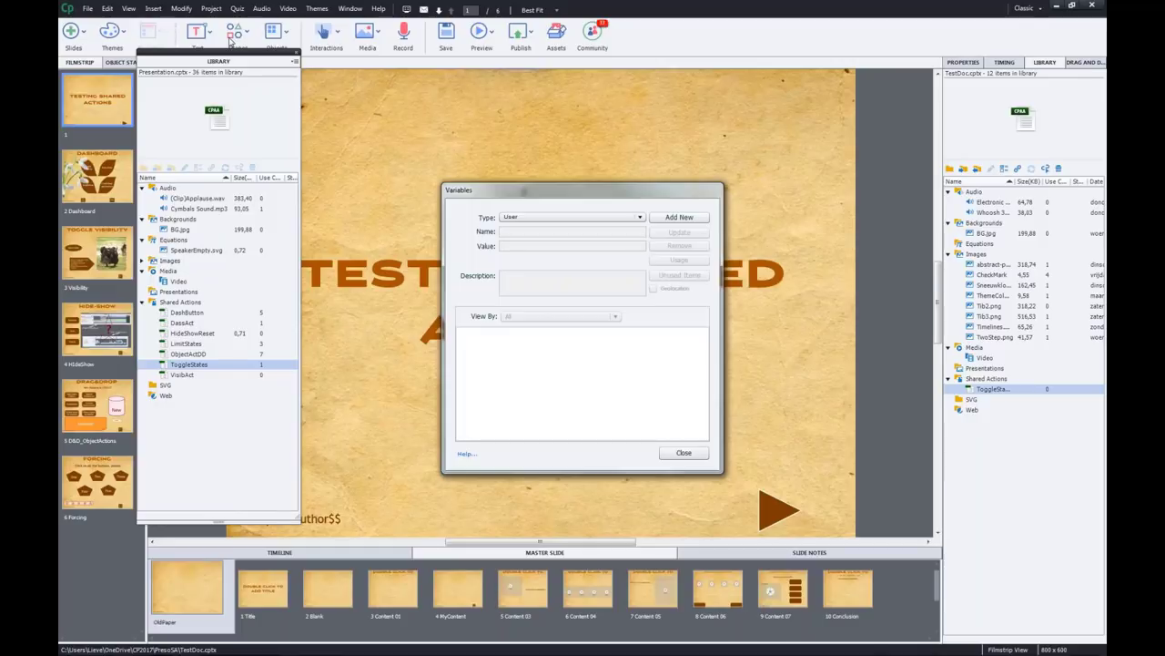
pyautogui.click(681, 454)
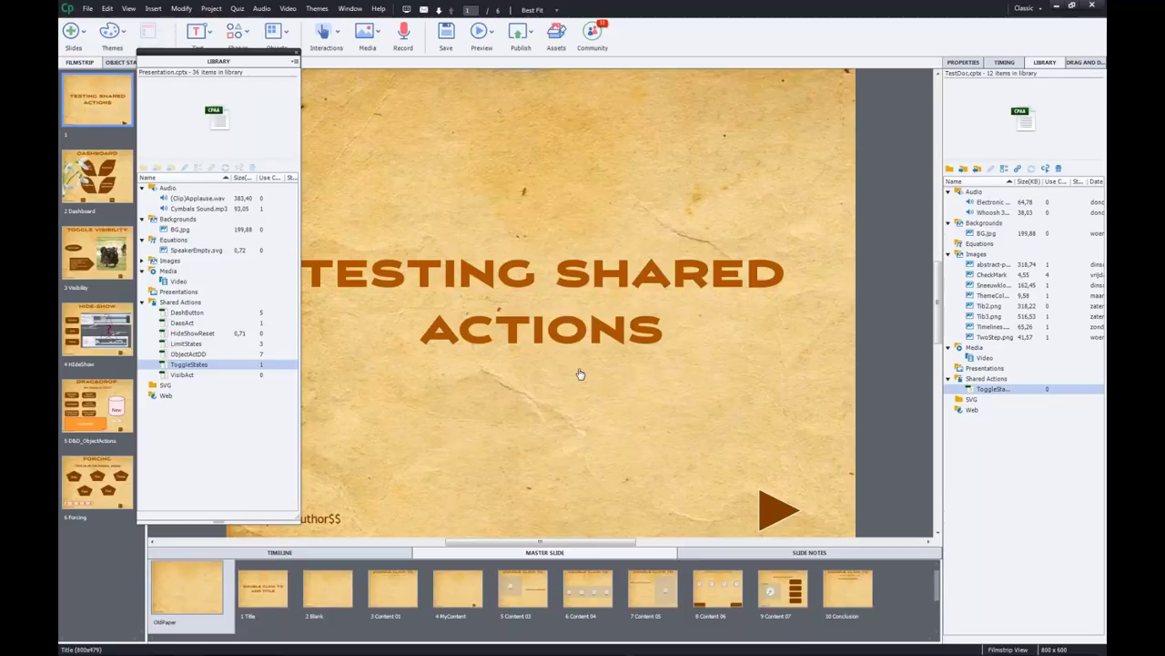
# - Copy the VisibAct shared action from the external library into the project's Shared Actions folder and review the user variables
pyautogui.click(183, 375)
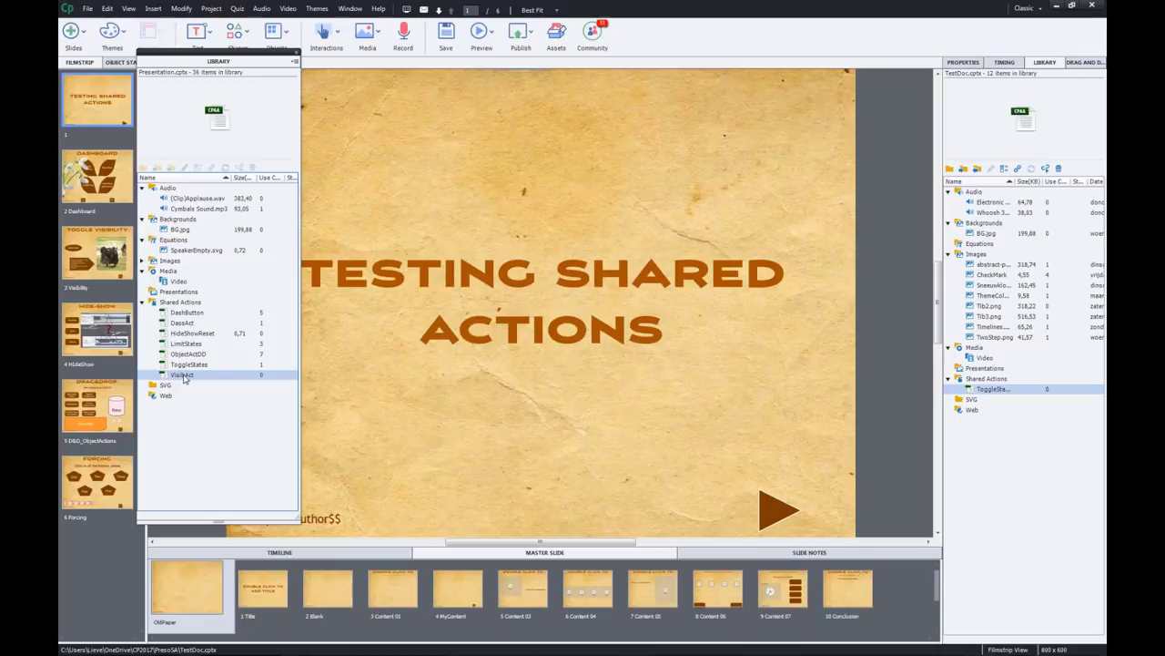
pyautogui.moveTo(183, 377); pyautogui.dragTo(994, 384)
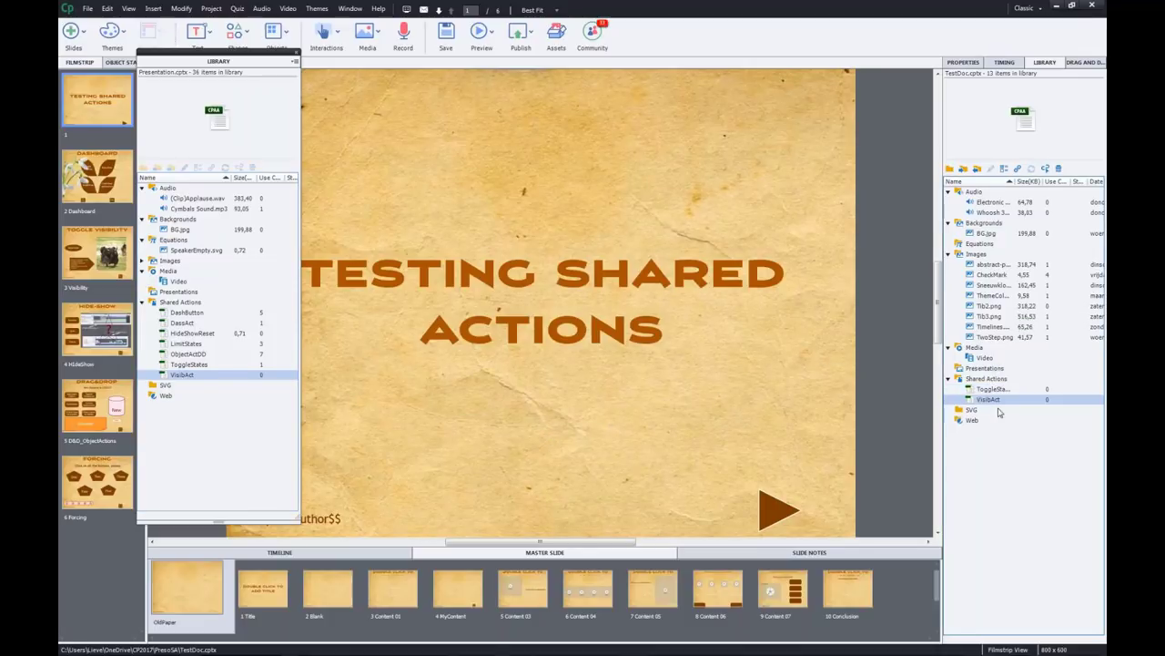
pyautogui.click(211, 9)
pyautogui.click(232, 36)
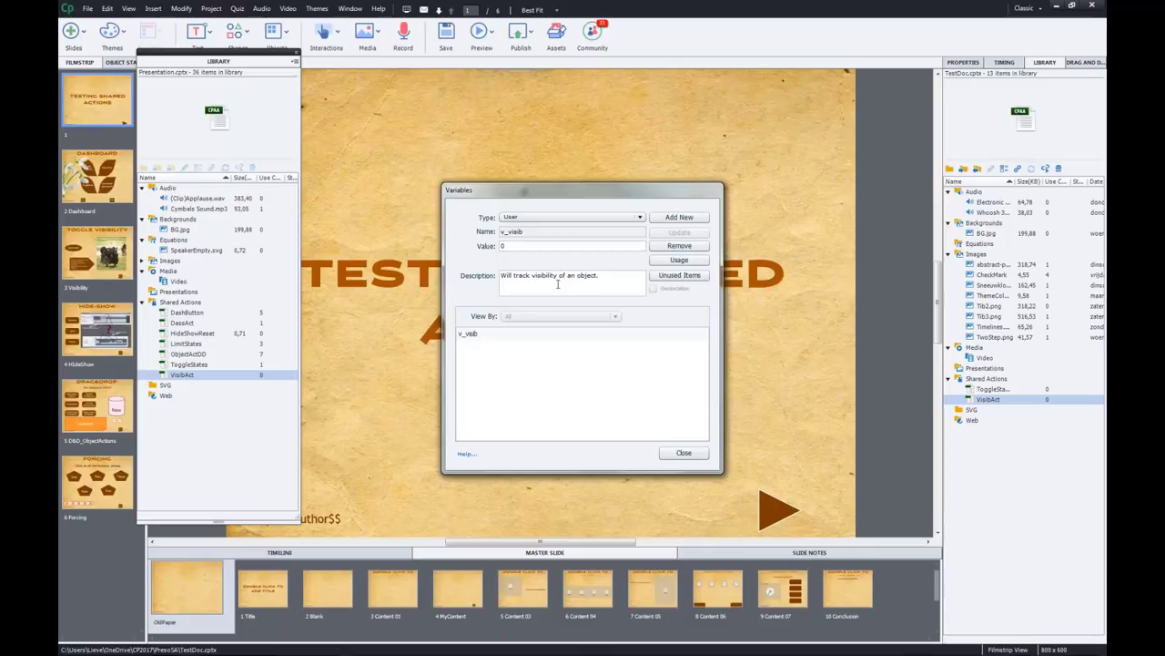
pyautogui.click(682, 454)
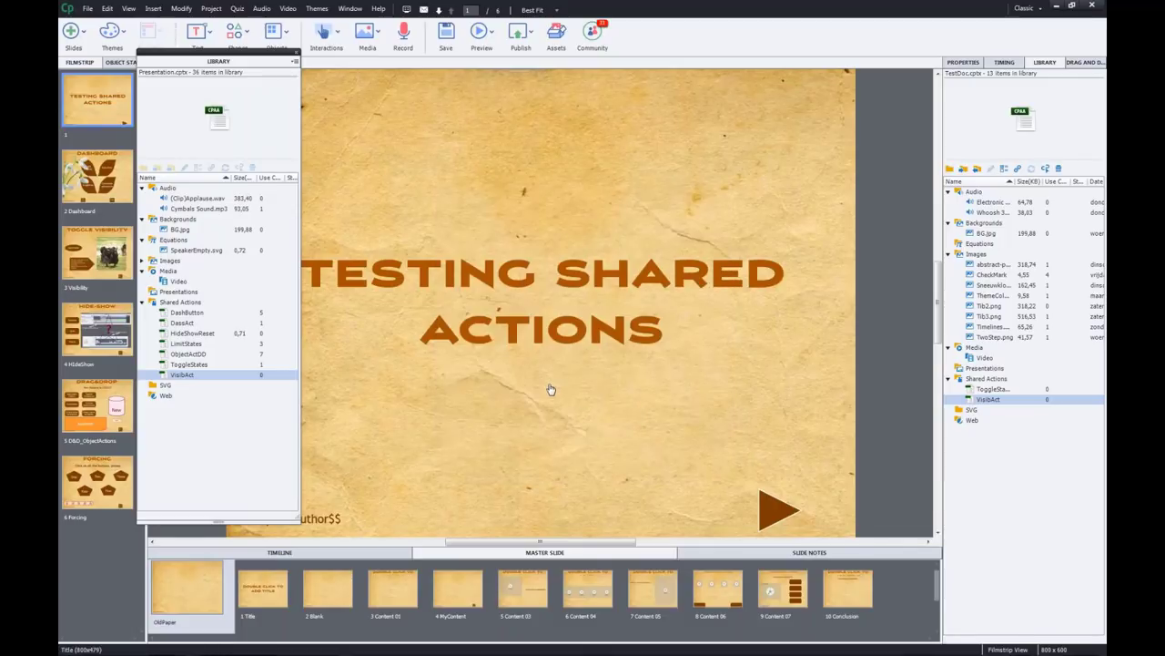
# - Copy the DassAct shared action from the external library into the project's Shared Actions folder and inspect the user variables
pyautogui.click(177, 324)
pyautogui.moveTo(177, 326); pyautogui.dragTo(980, 382)
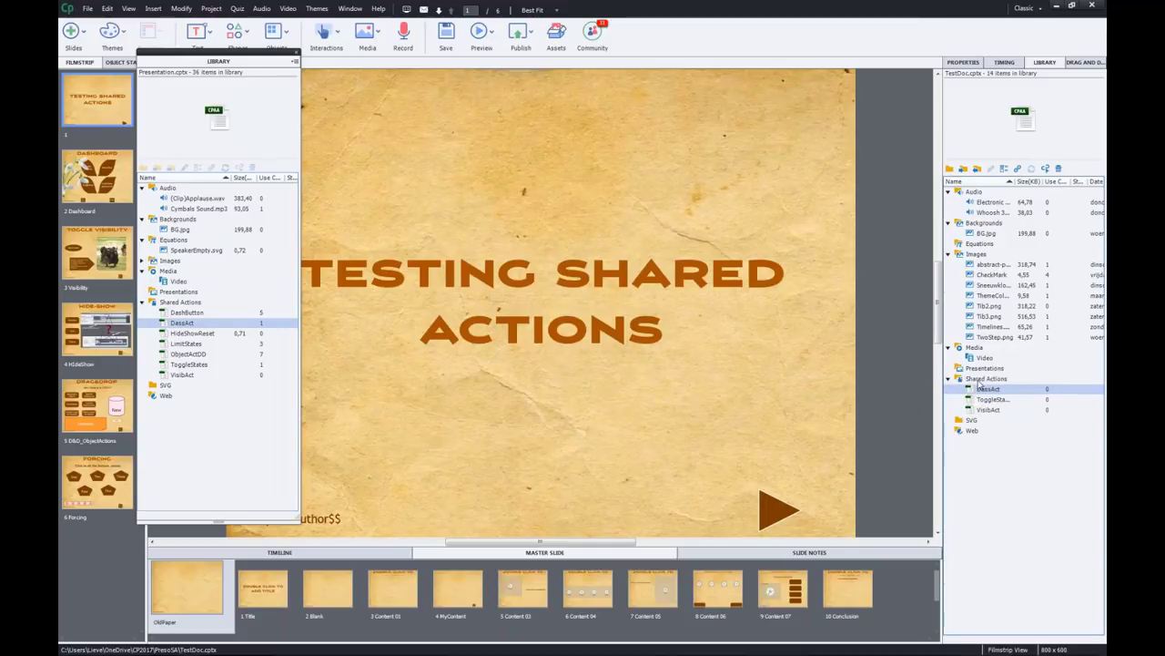
pyautogui.click(211, 8)
pyautogui.click(230, 34)
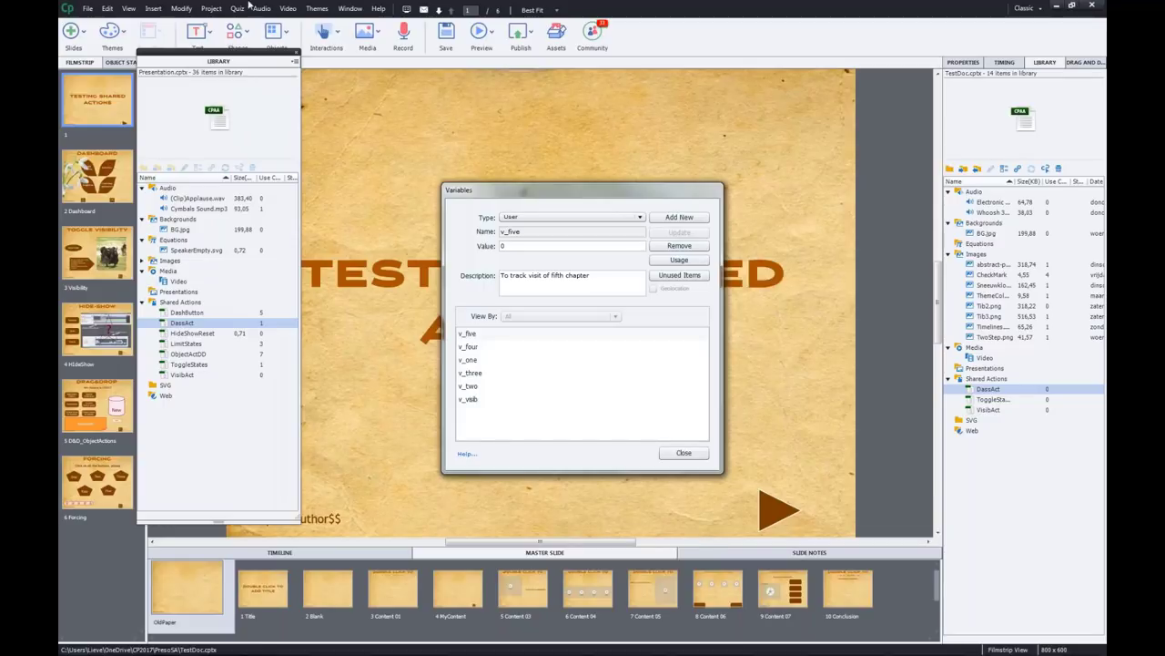
pyautogui.click(684, 452)
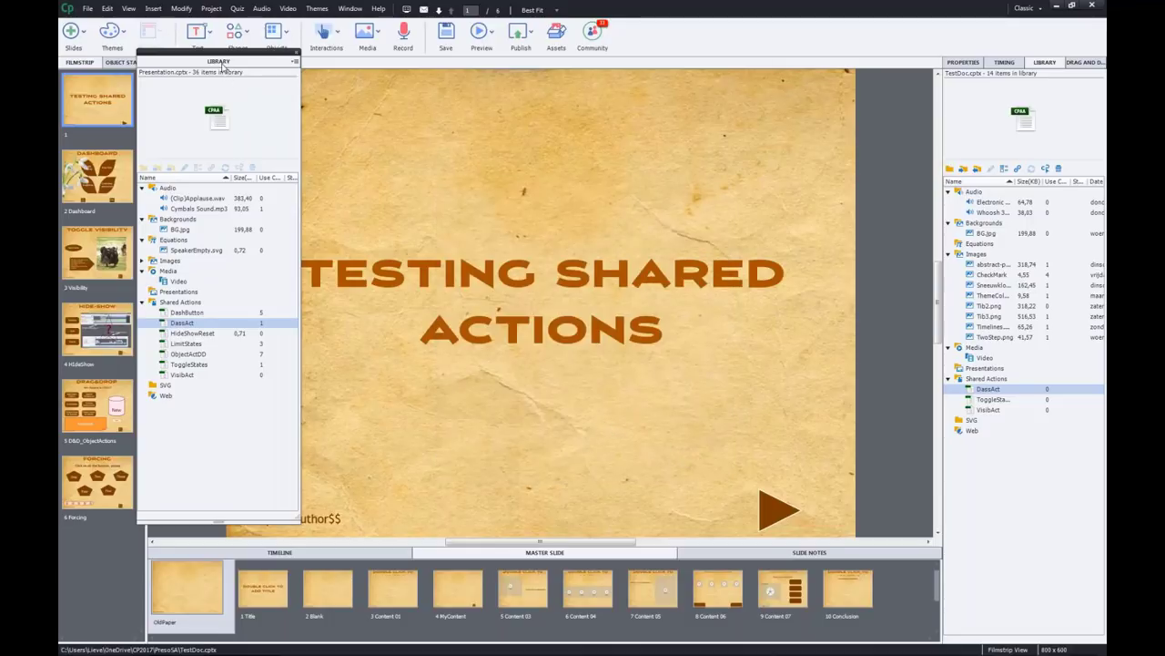
# - Collapse the external library panel and show the properties of the info button SB_Info on the Dashboard slide
pyautogui.moveTo(221, 64); pyautogui.dragTo(226, 40)
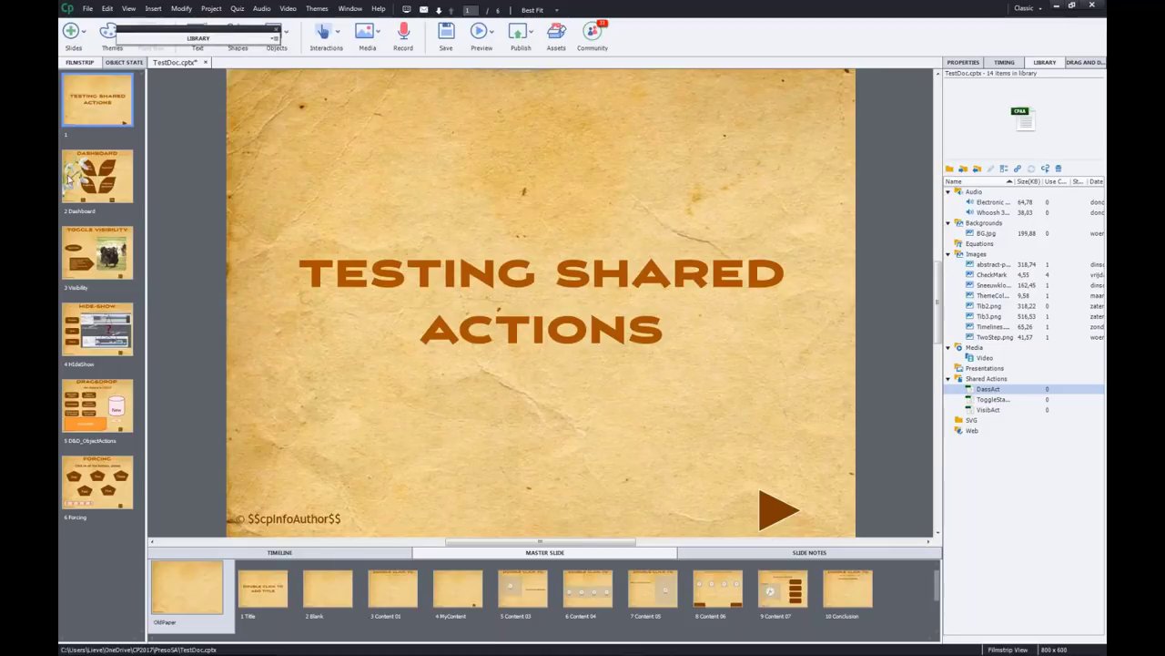
pyautogui.click(98, 190)
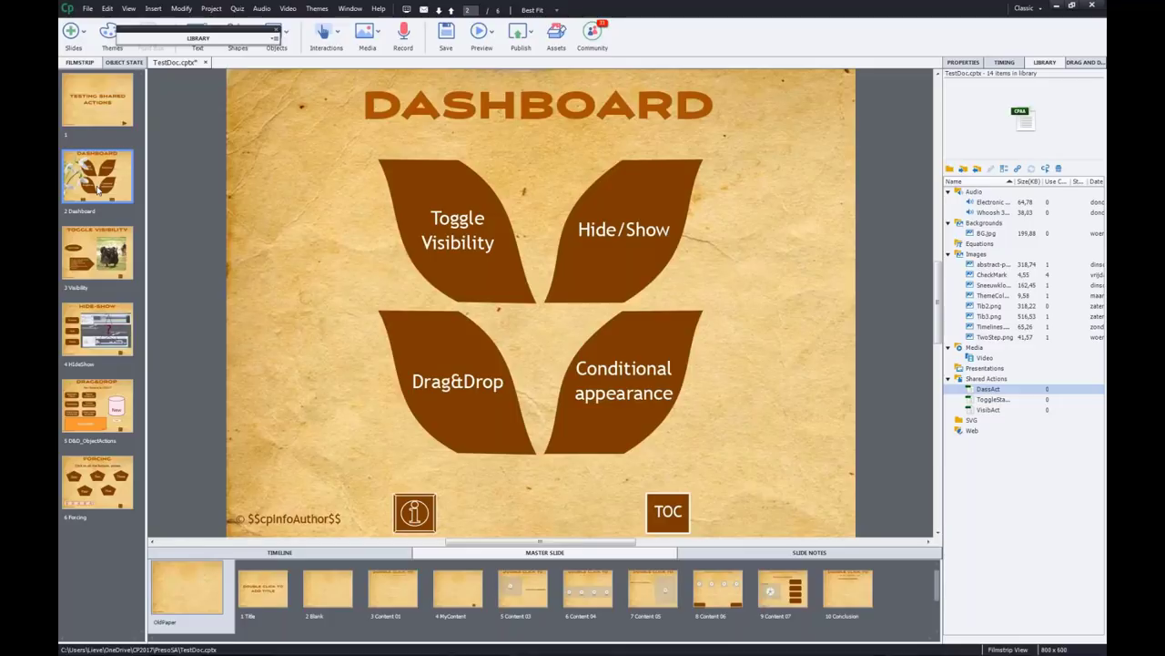
pyautogui.click(406, 517)
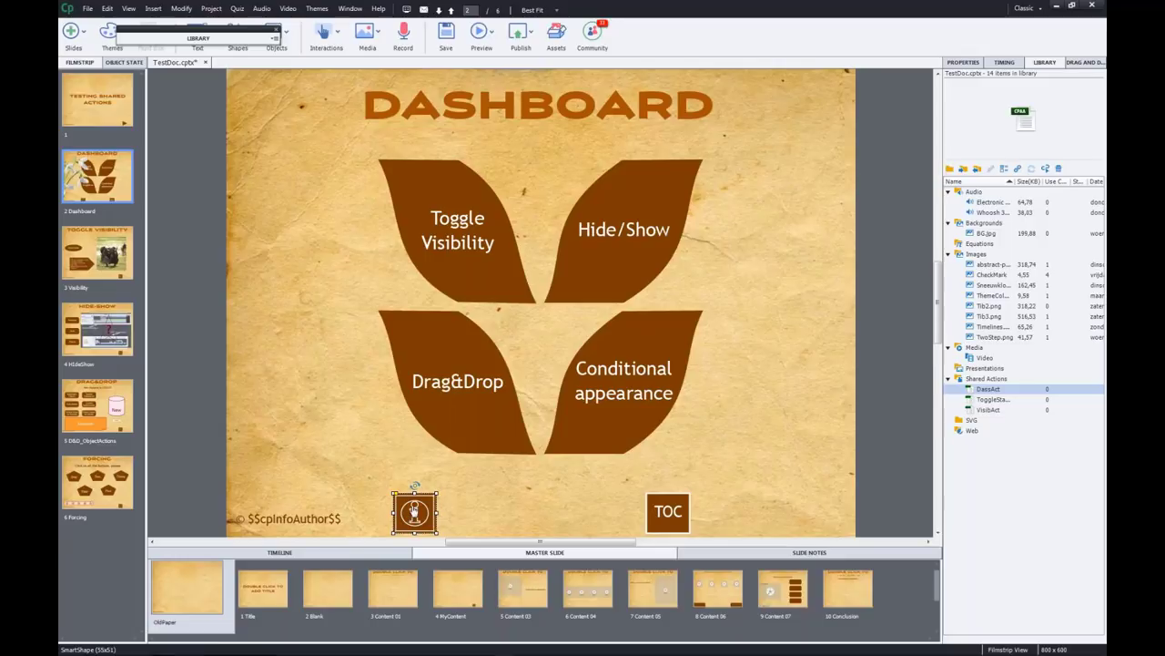
pyautogui.click(971, 64)
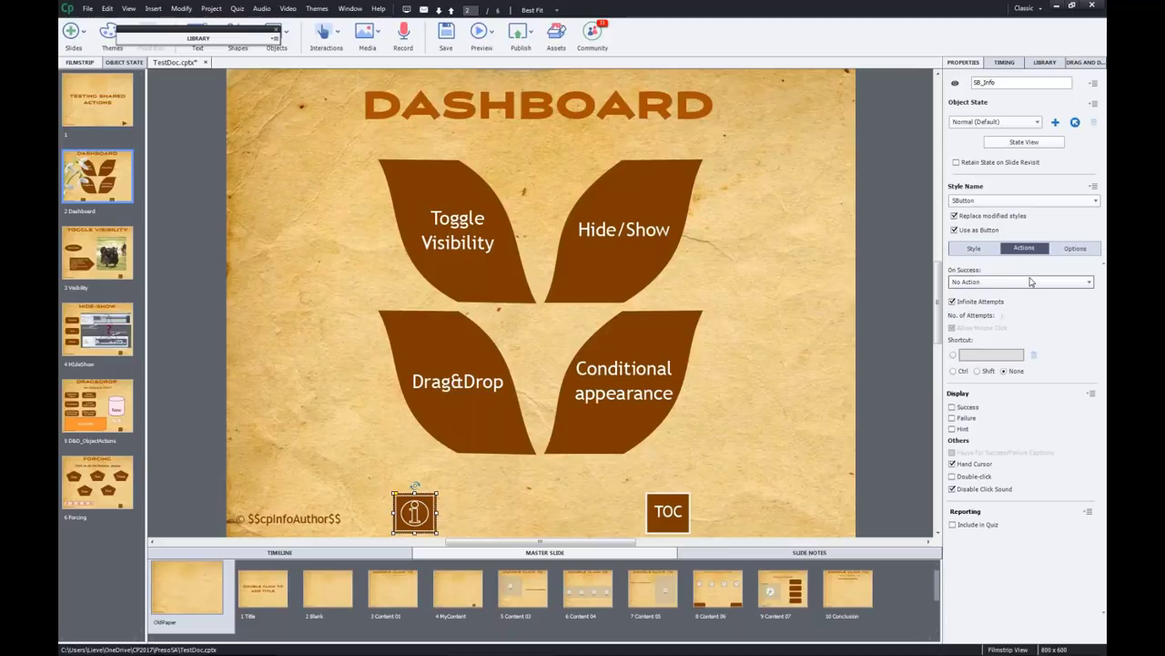
# - Open the state view of SB_Info and examine its RollOver, Down and Off states
pyautogui.click(1023, 143)
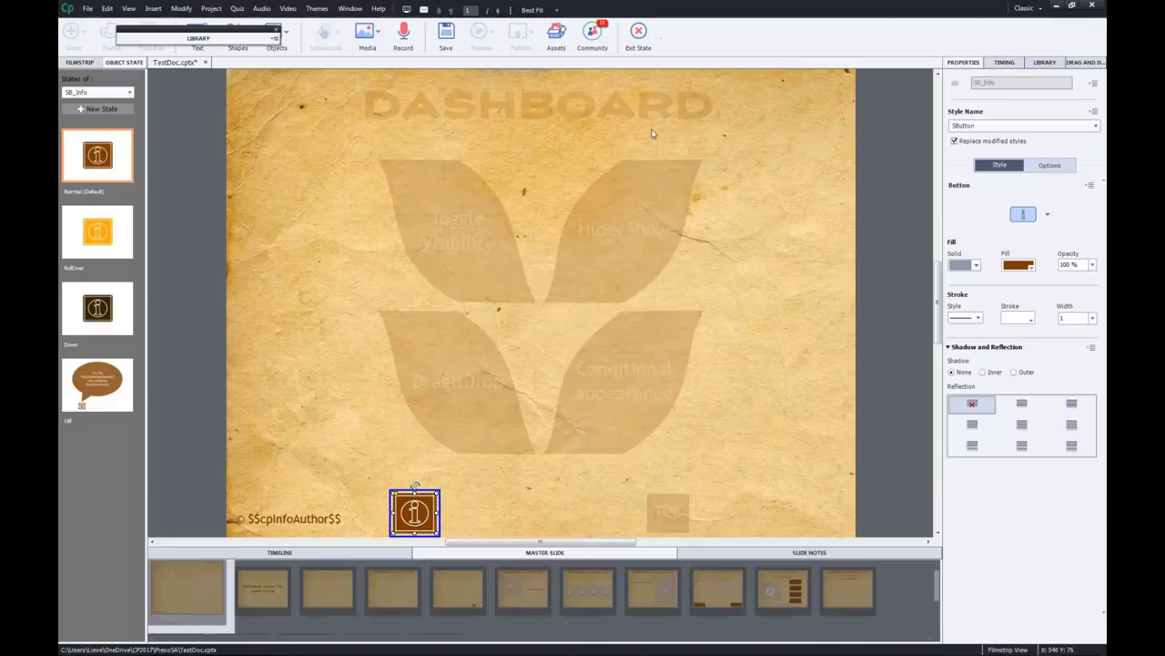
pyautogui.click(80, 255)
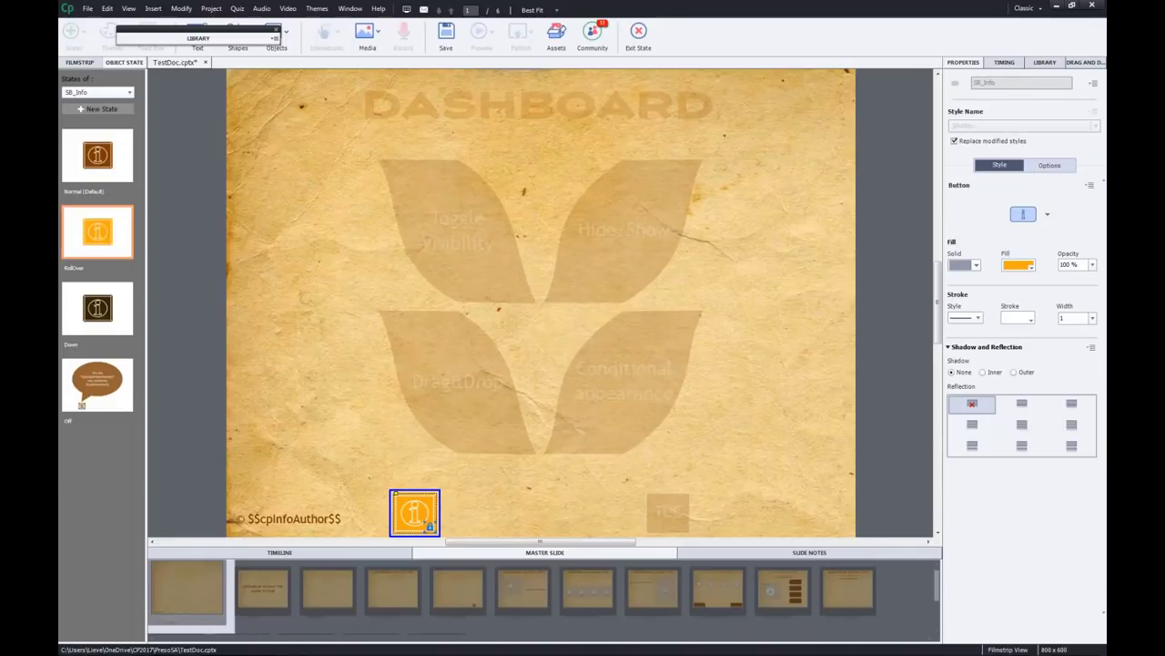
pyautogui.click(102, 317)
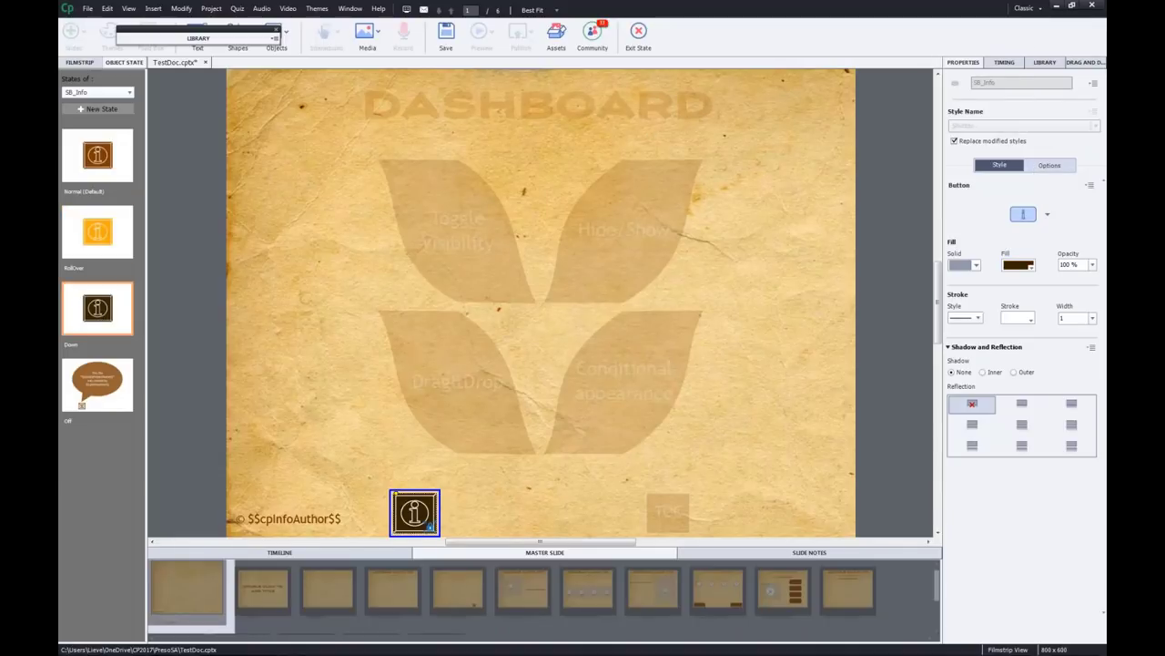
pyautogui.click(98, 405)
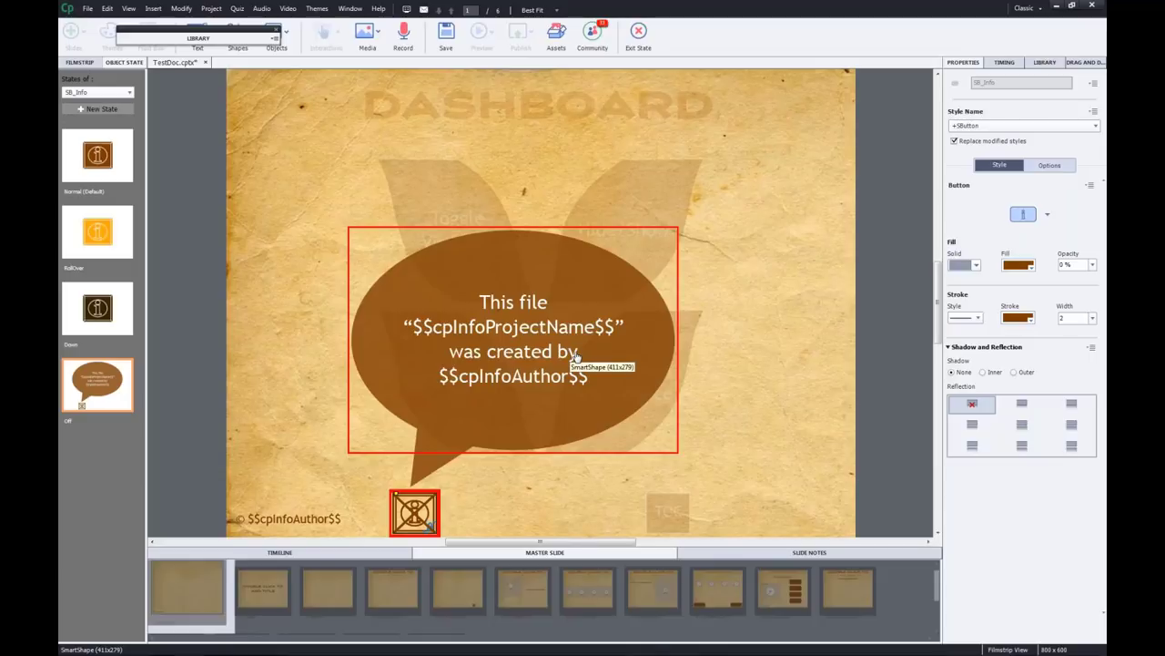
# - Exit the state view and make the info button SB_Info execute the VisibAct shared action on success
pyautogui.click(639, 32)
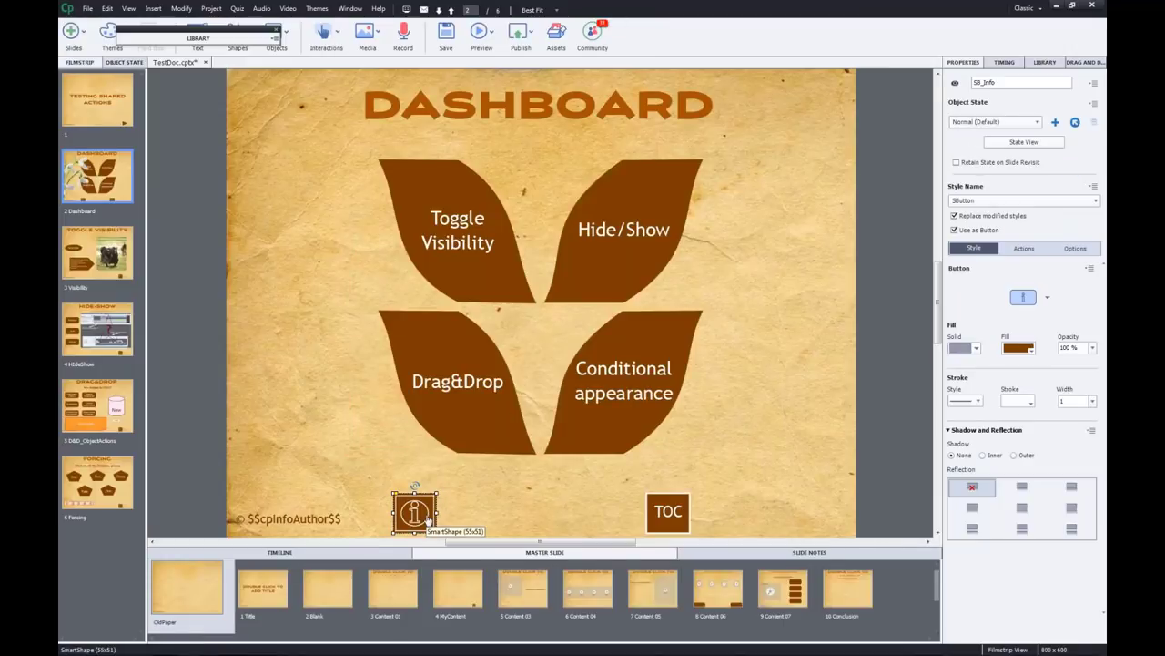
pyautogui.click(1029, 247)
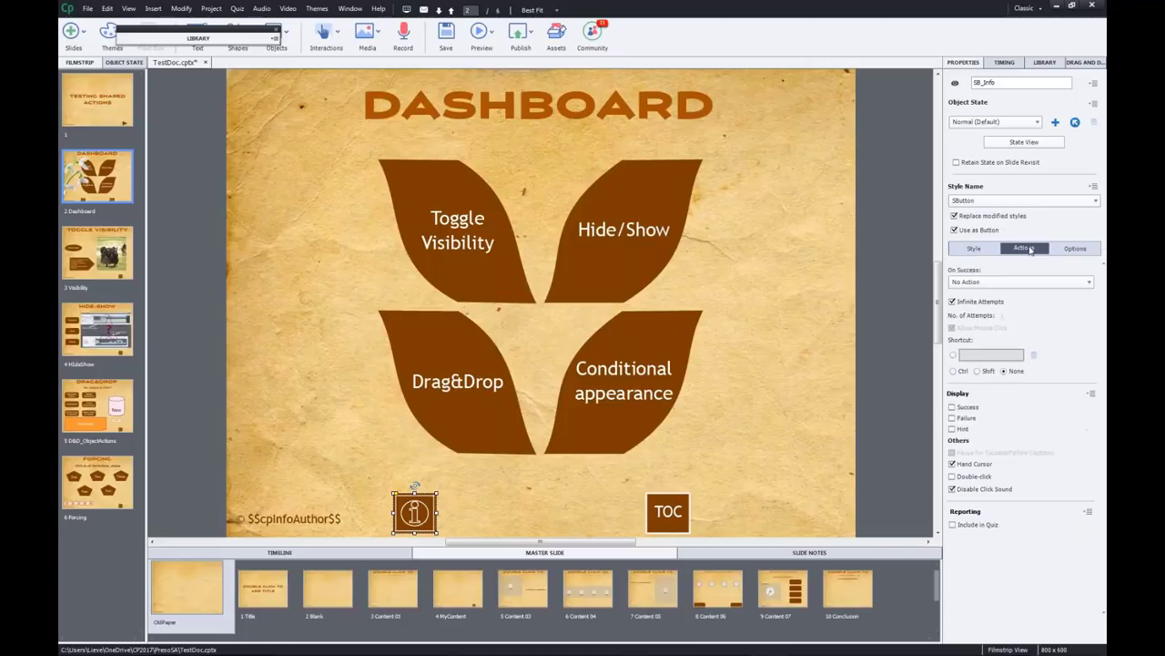
pyautogui.click(1013, 284)
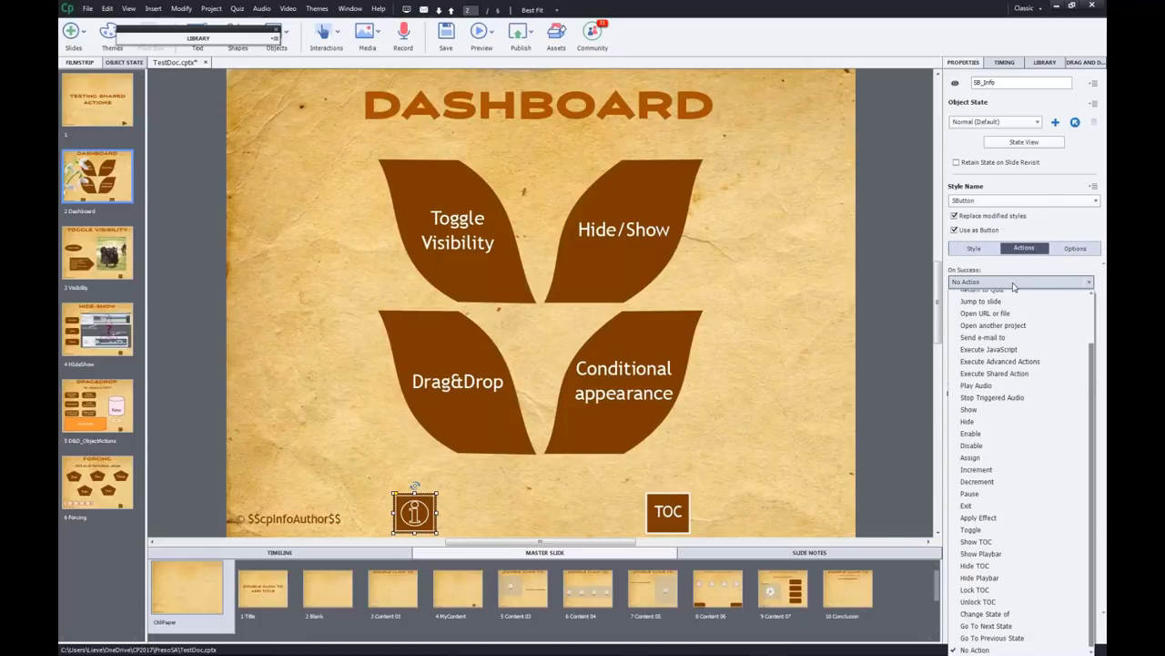
pyautogui.click(1027, 374)
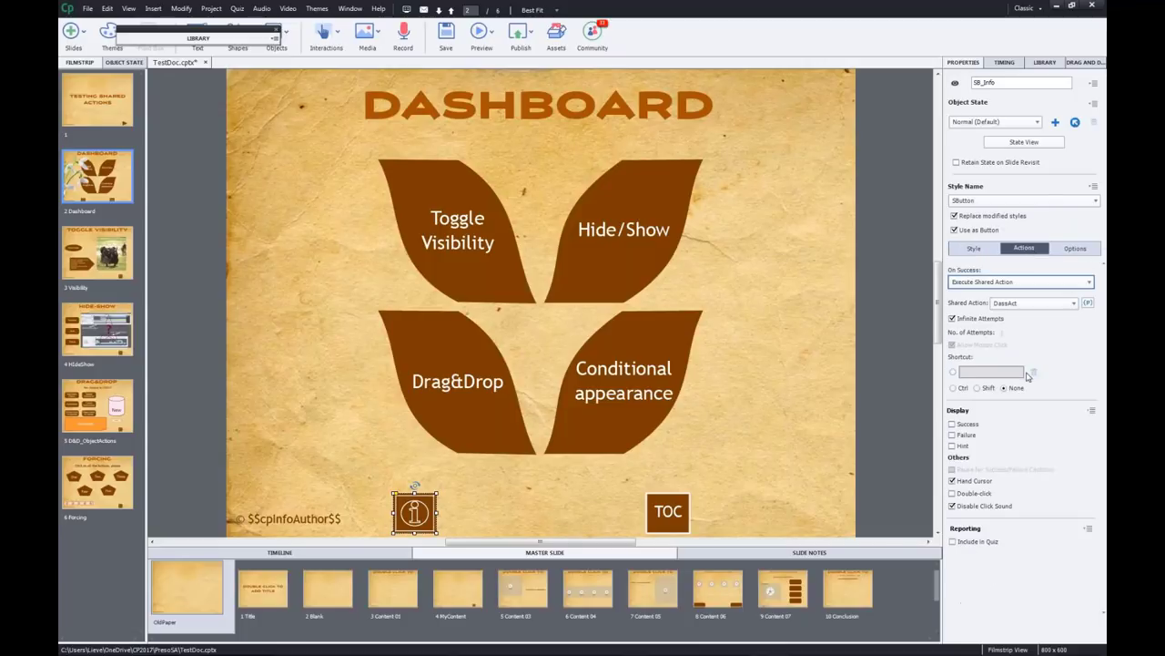
pyautogui.click(1076, 305)
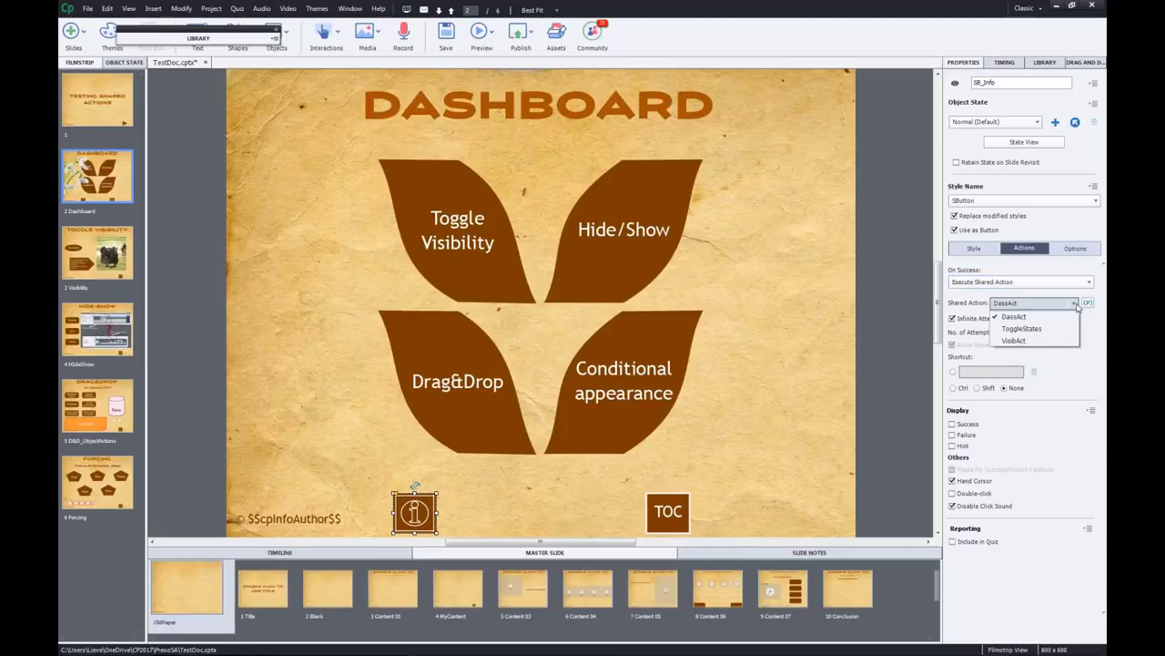
pyautogui.click(1054, 341)
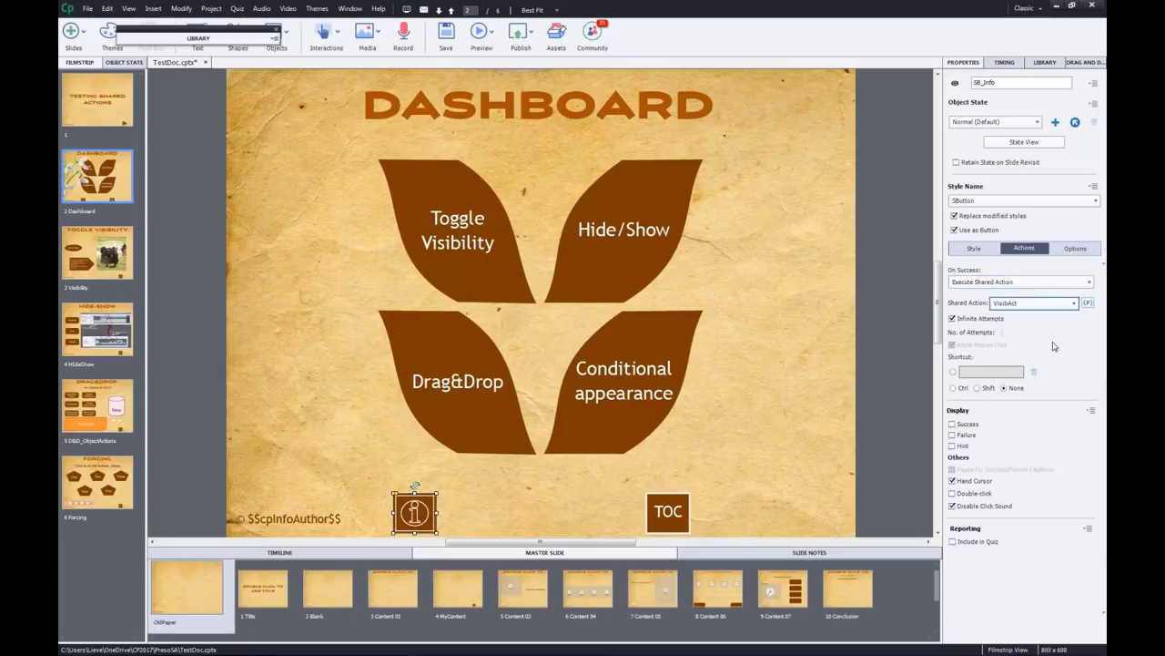
# - Fill in the VisibAct parameters with SB_Info as multistate button, Normal as normal state and Off as the state with added items, and save
pyautogui.click(1087, 303)
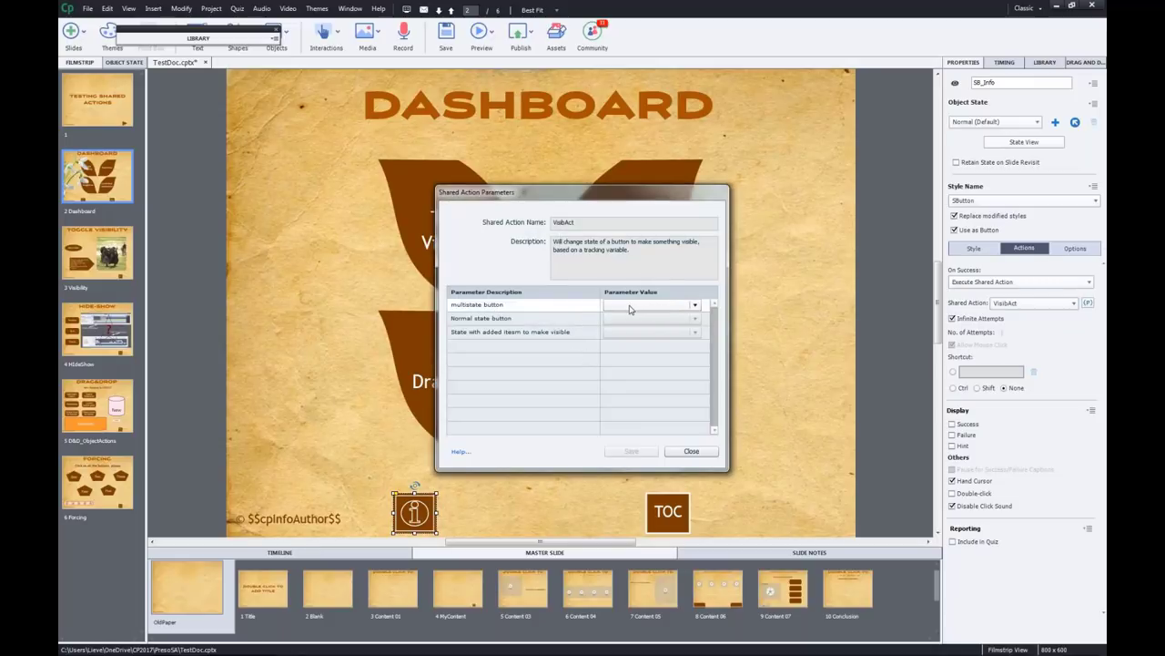
pyautogui.click(630, 306)
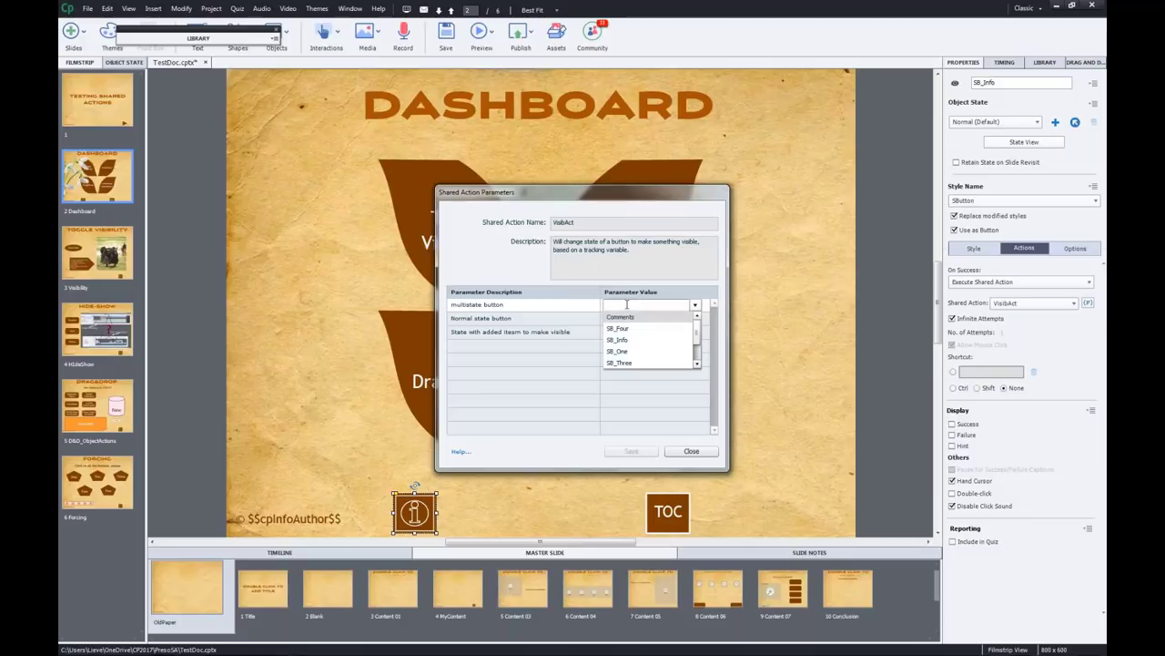
pyautogui.write('inf')
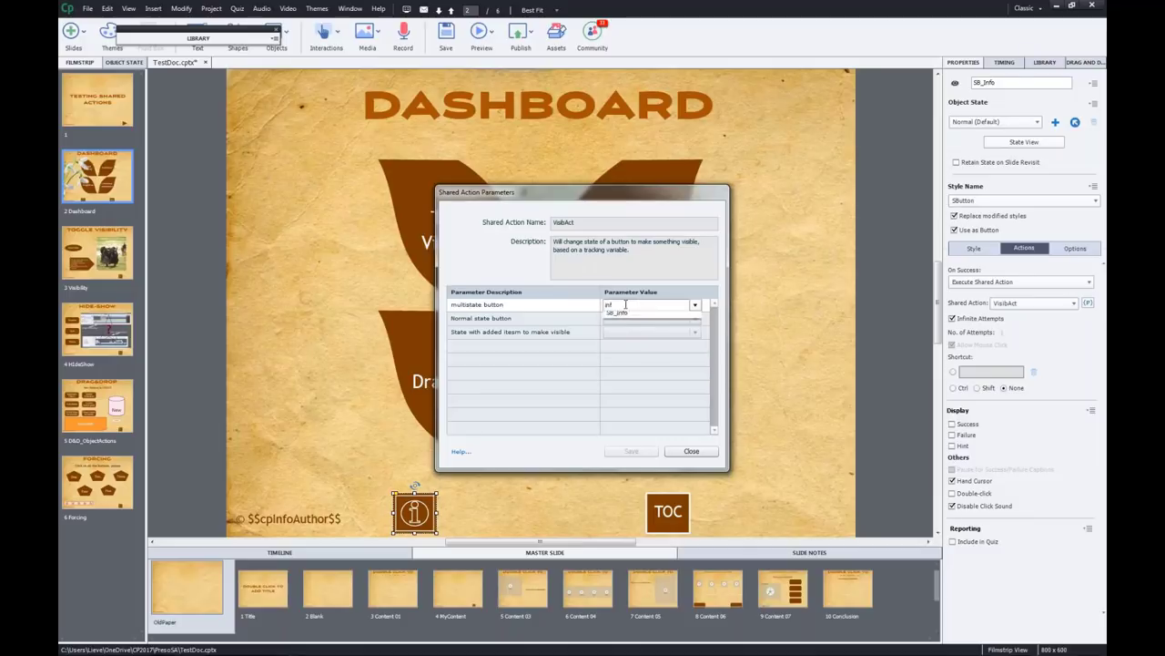
pyautogui.click(628, 318)
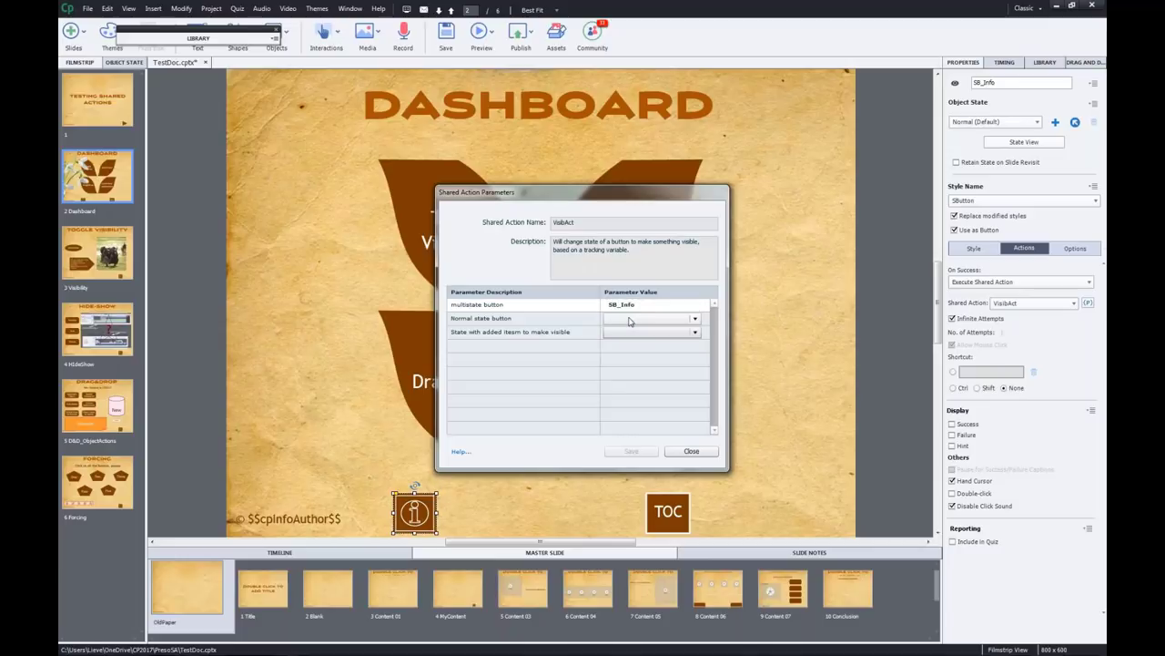
pyautogui.click(624, 326)
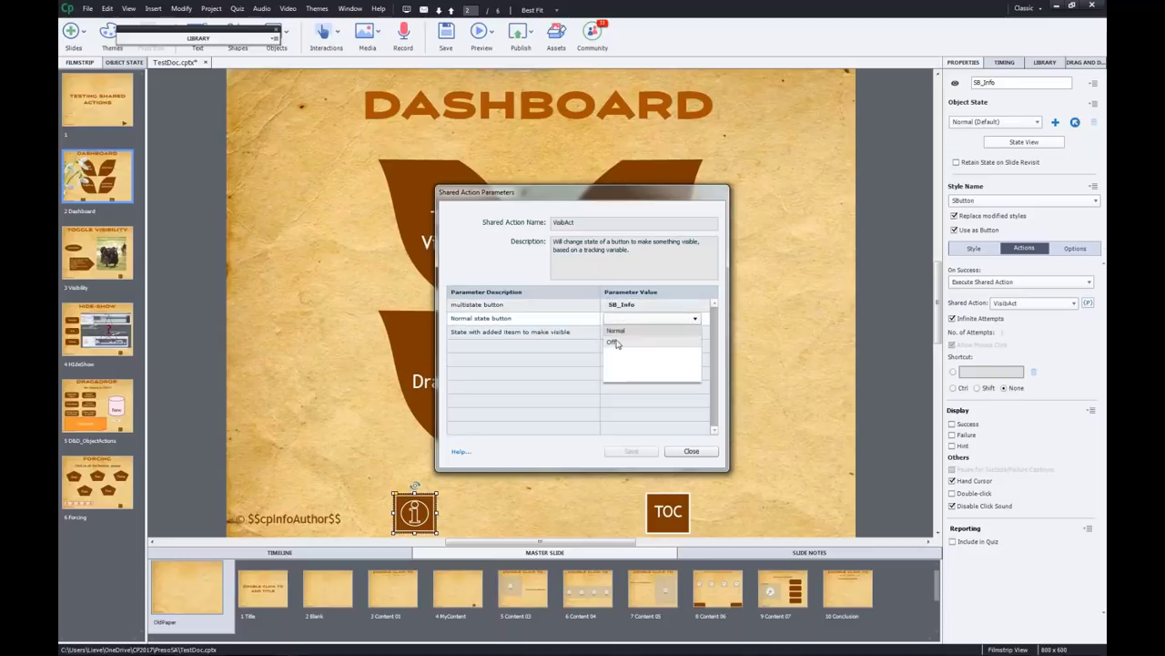
pyautogui.click(614, 335)
pyautogui.click(614, 333)
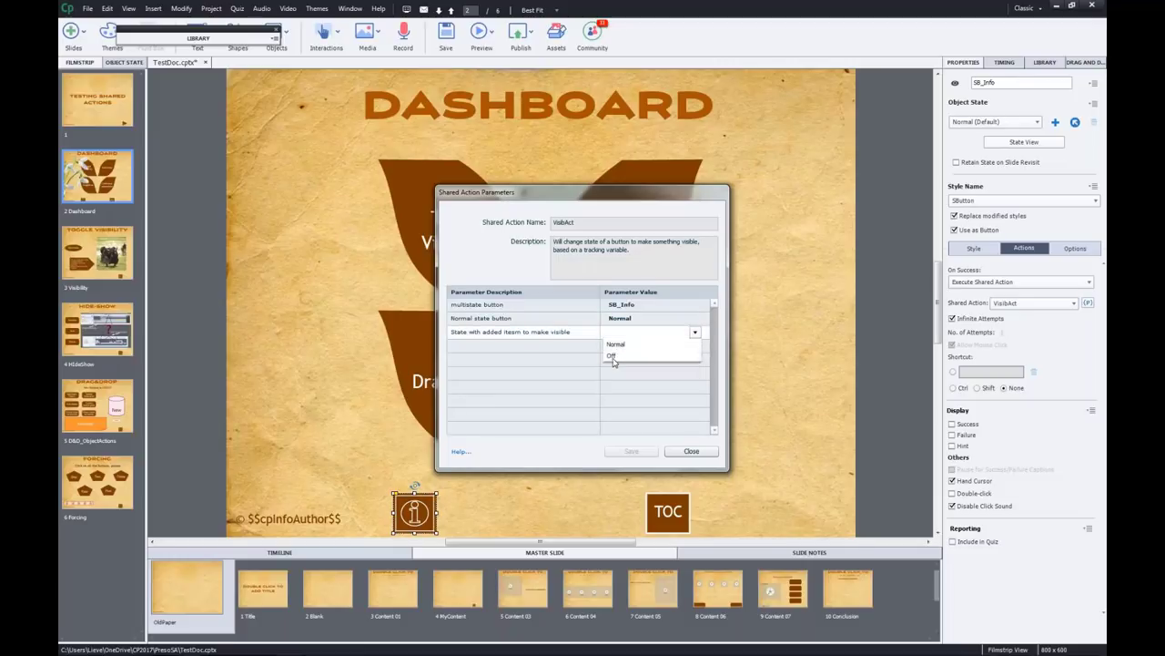
pyautogui.click(613, 358)
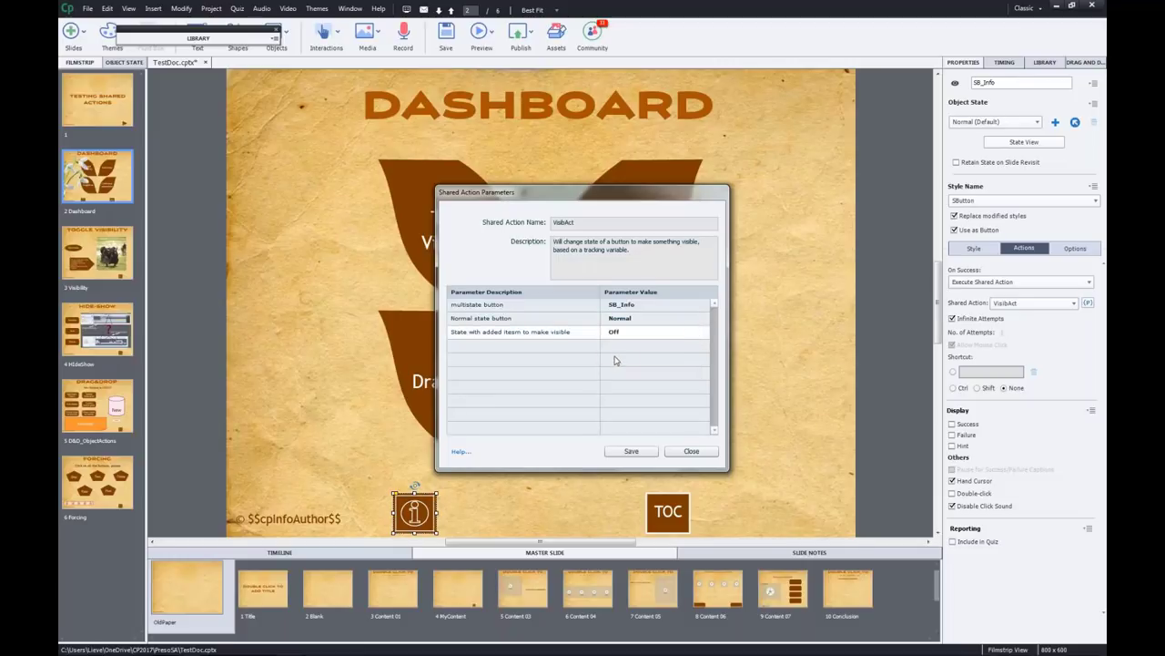
pyautogui.click(630, 452)
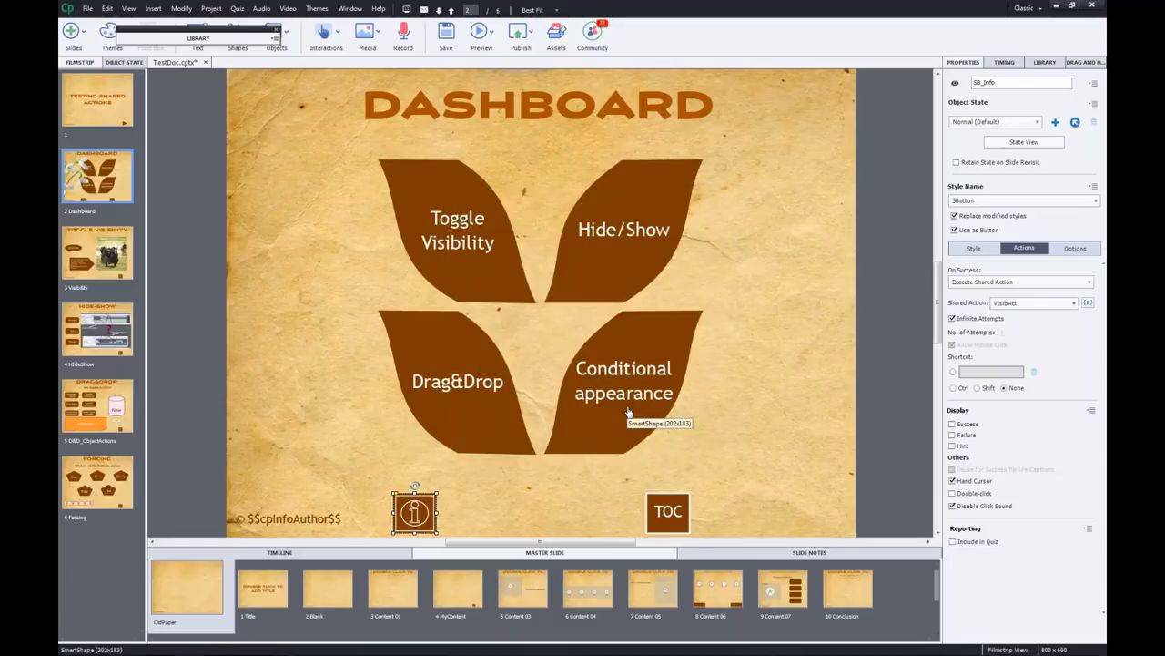
# - Preview the project from the Dashboard slide, test toggling the info button, and close the preview
pyautogui.click(478, 32)
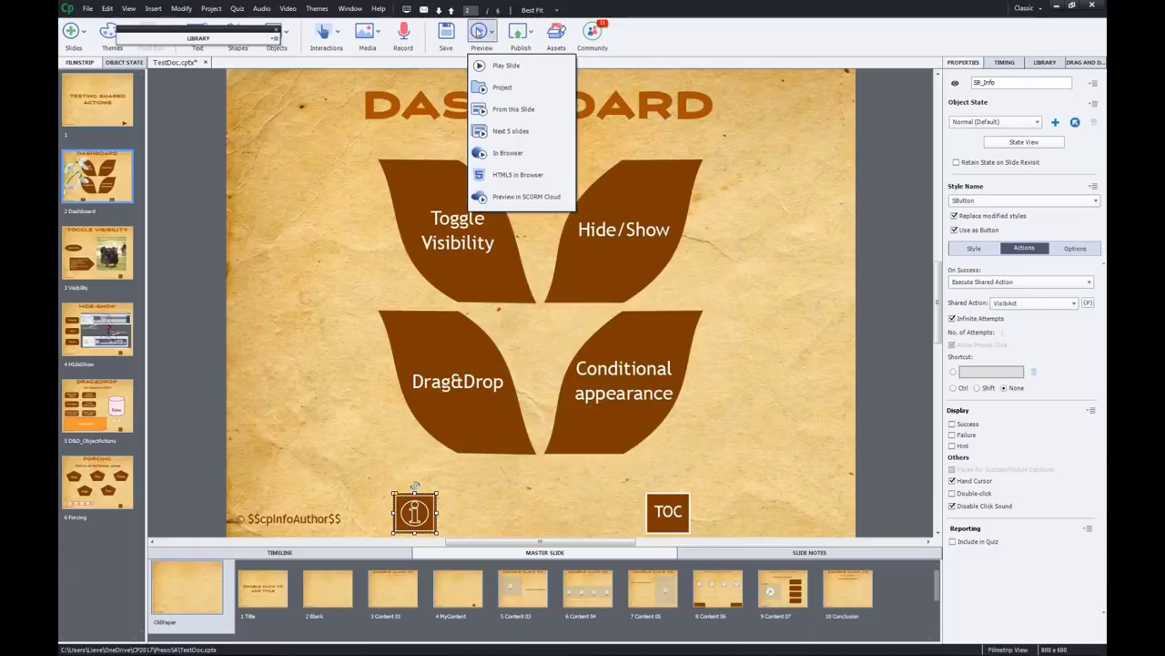
pyautogui.click(514, 115)
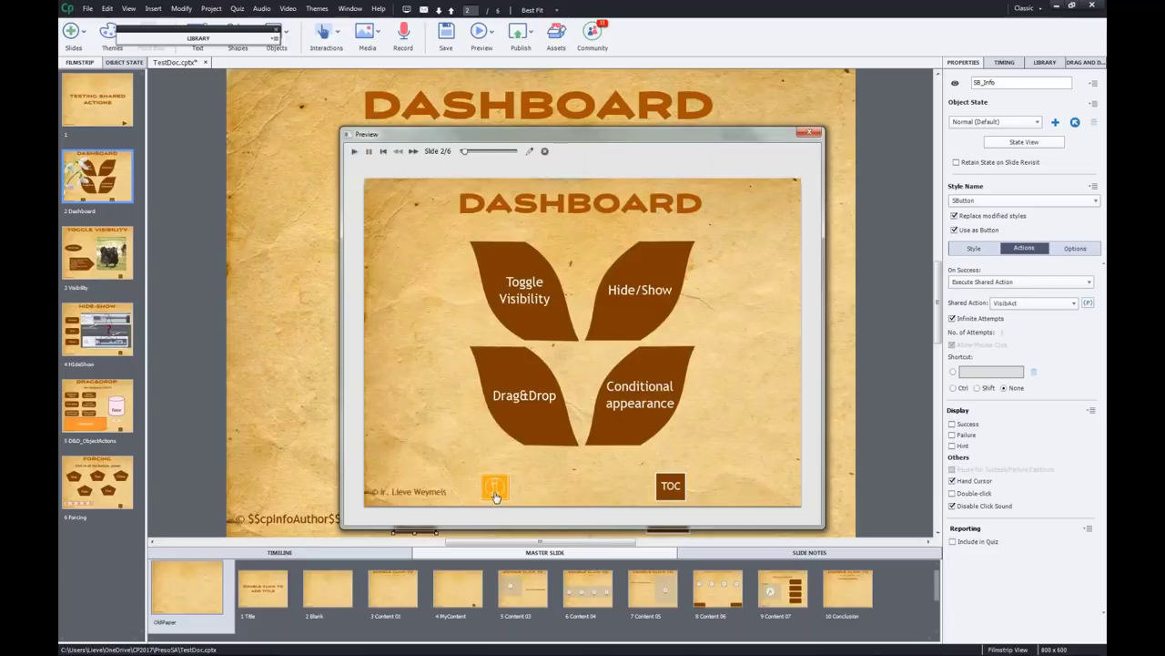
pyautogui.click(494, 490)
pyautogui.click(495, 490)
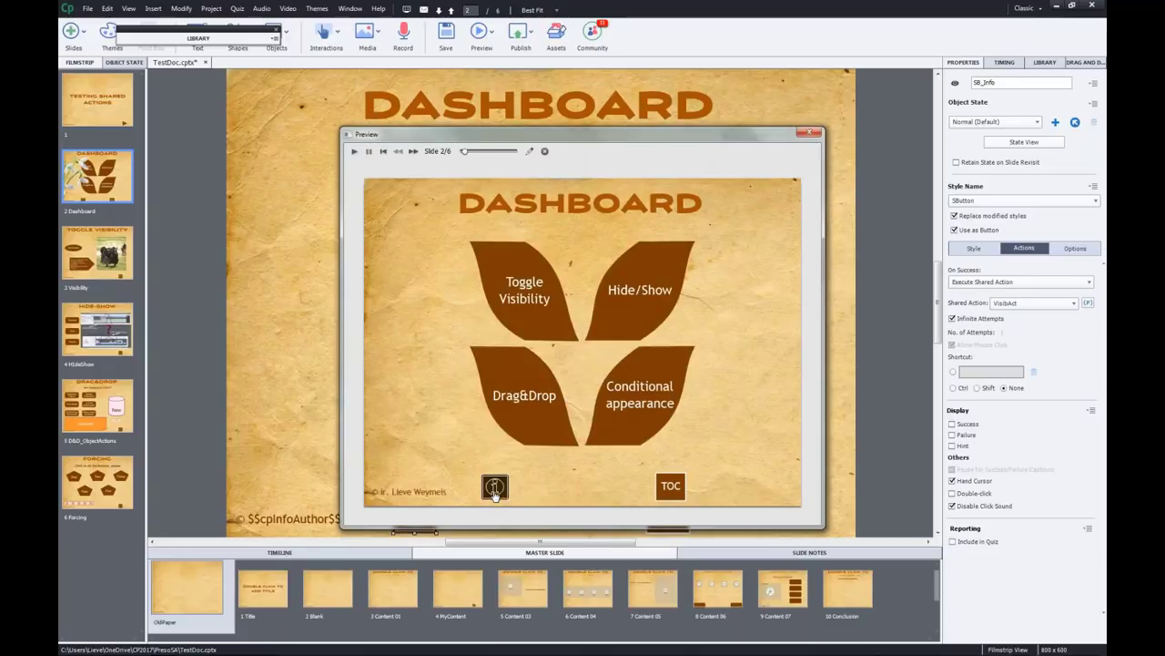
pyautogui.click(495, 490)
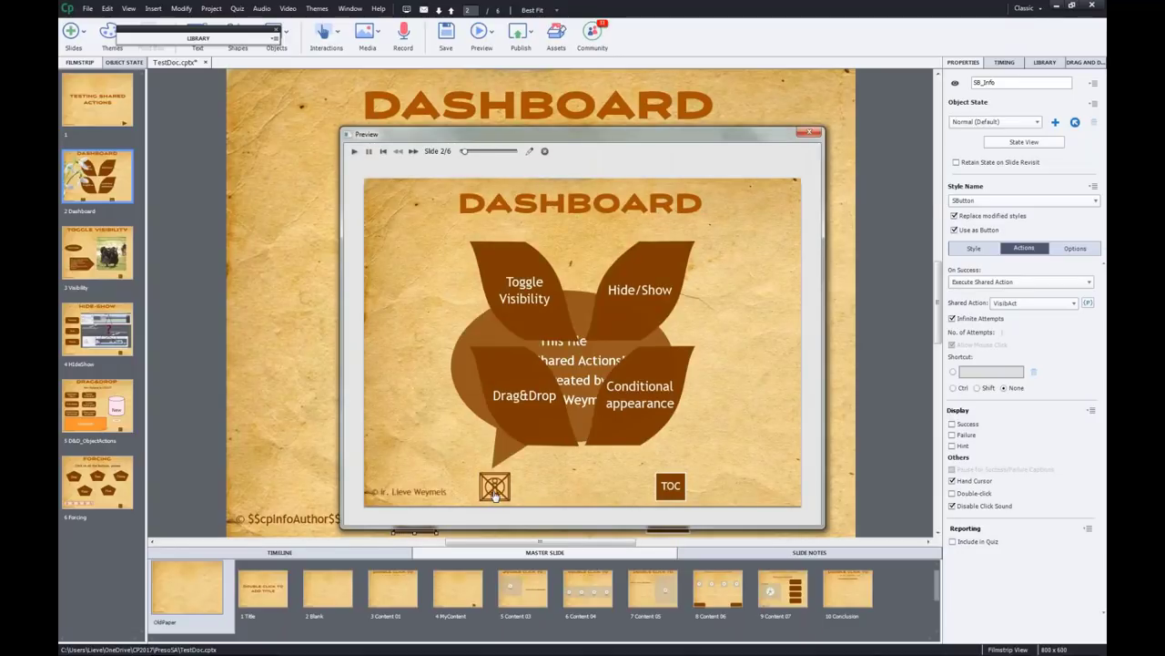
pyautogui.click(495, 490)
pyautogui.click(494, 490)
pyautogui.click(810, 135)
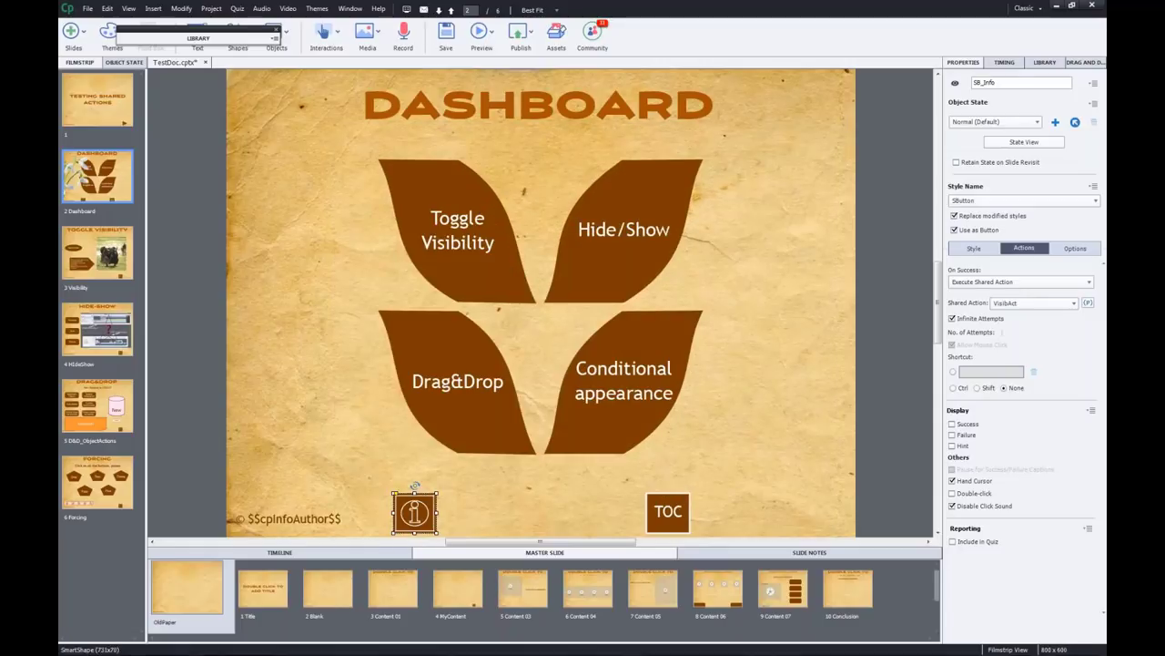
# - Set the Dashboard slide's On Enter event to execute the DassAct shared action
pyautogui.click(216, 312)
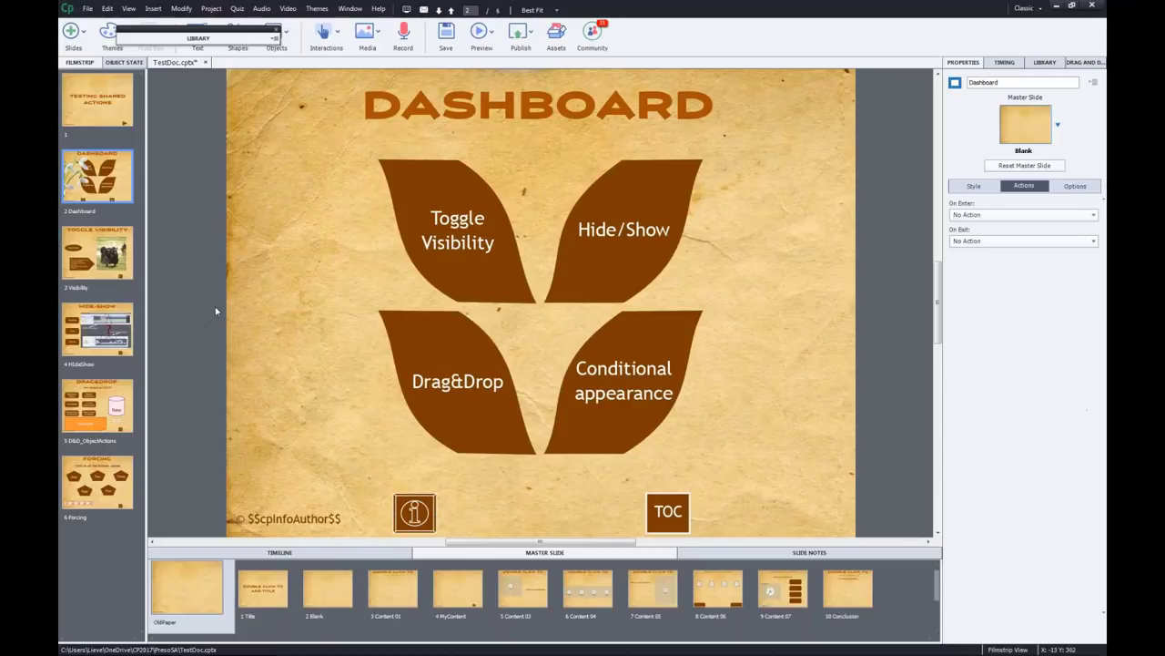
pyautogui.click(445, 269)
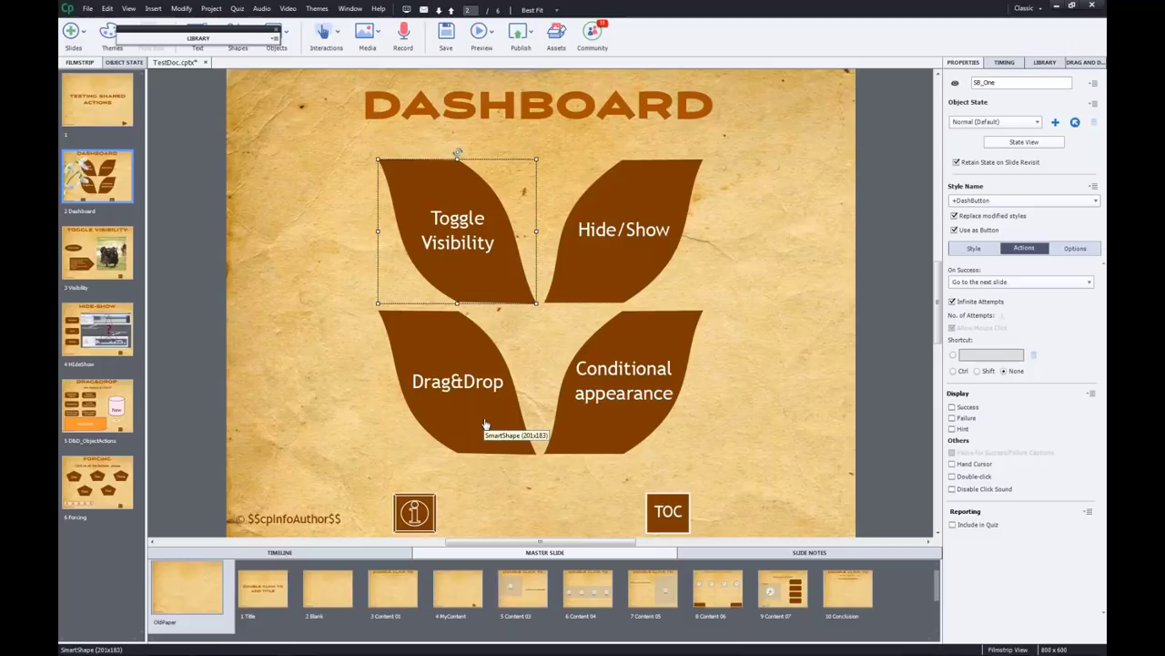
pyautogui.click(164, 270)
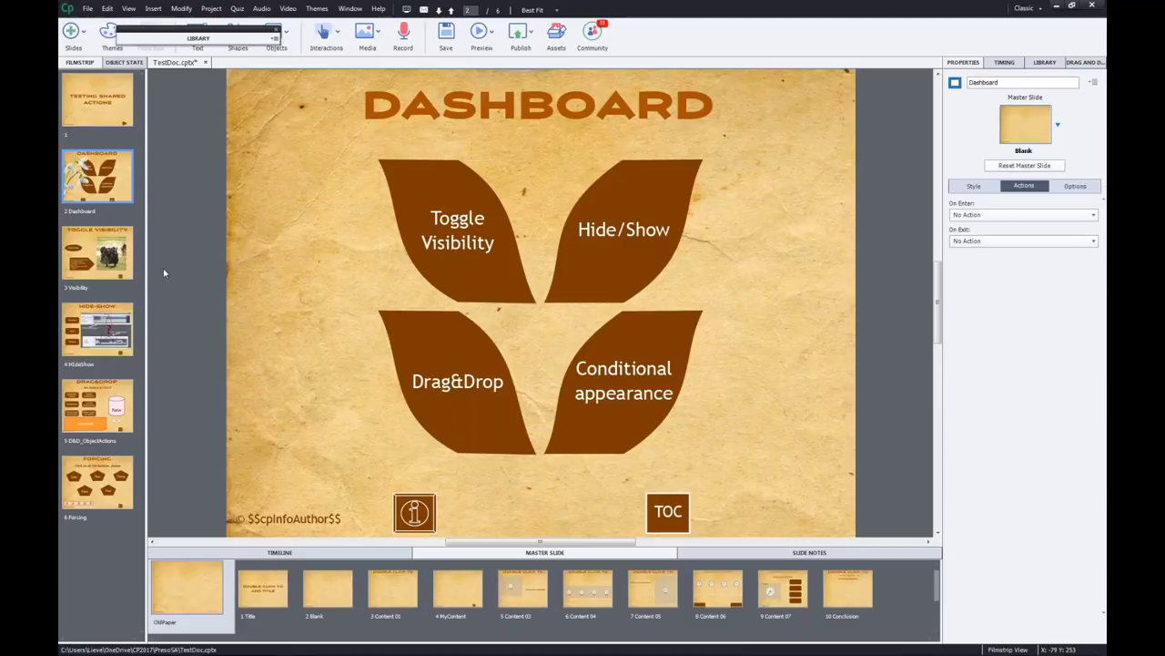
pyautogui.click(1022, 214)
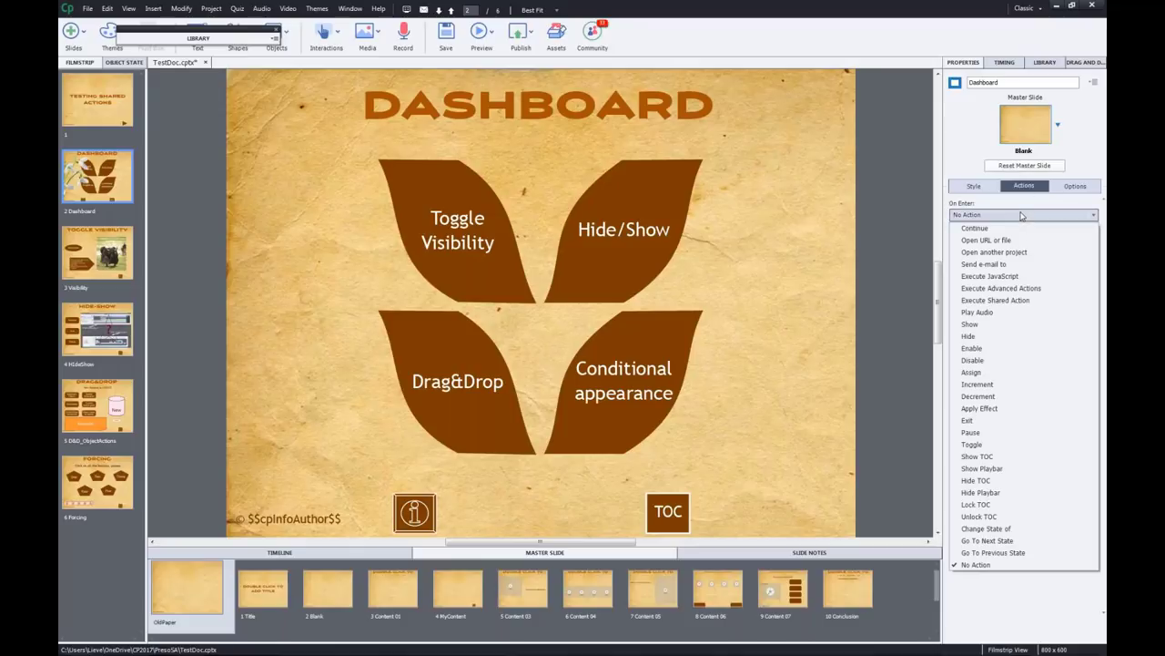
pyautogui.click(1019, 299)
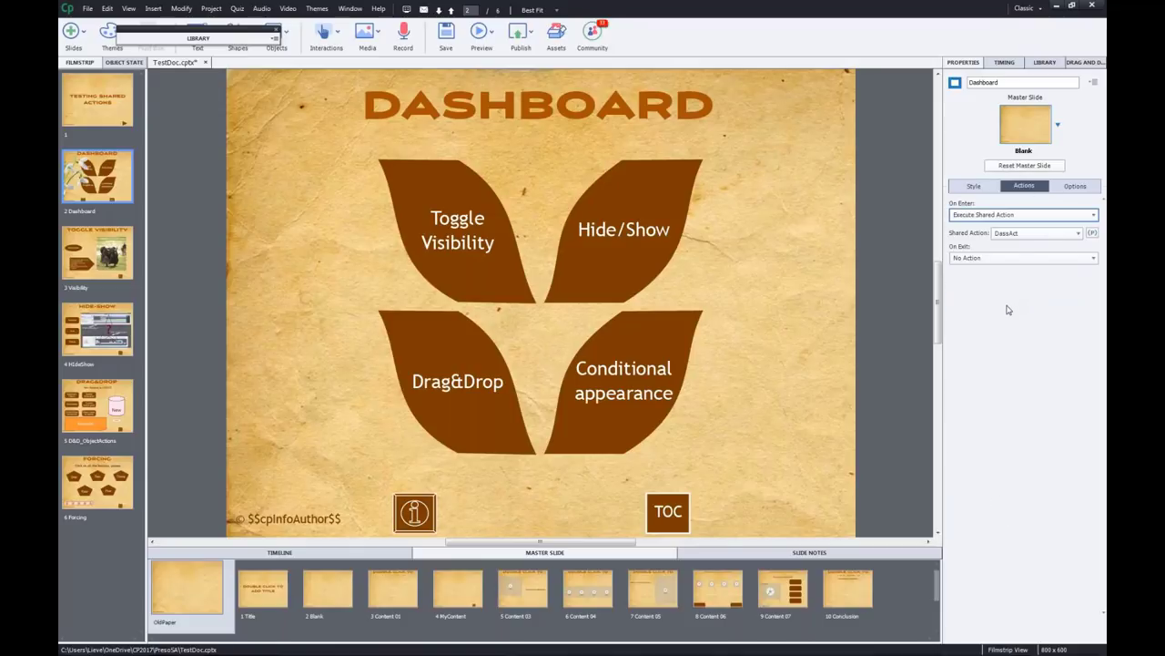
# - In the DassAct parameters, choose I_End as the item to be shown with effects
pyautogui.click(1092, 233)
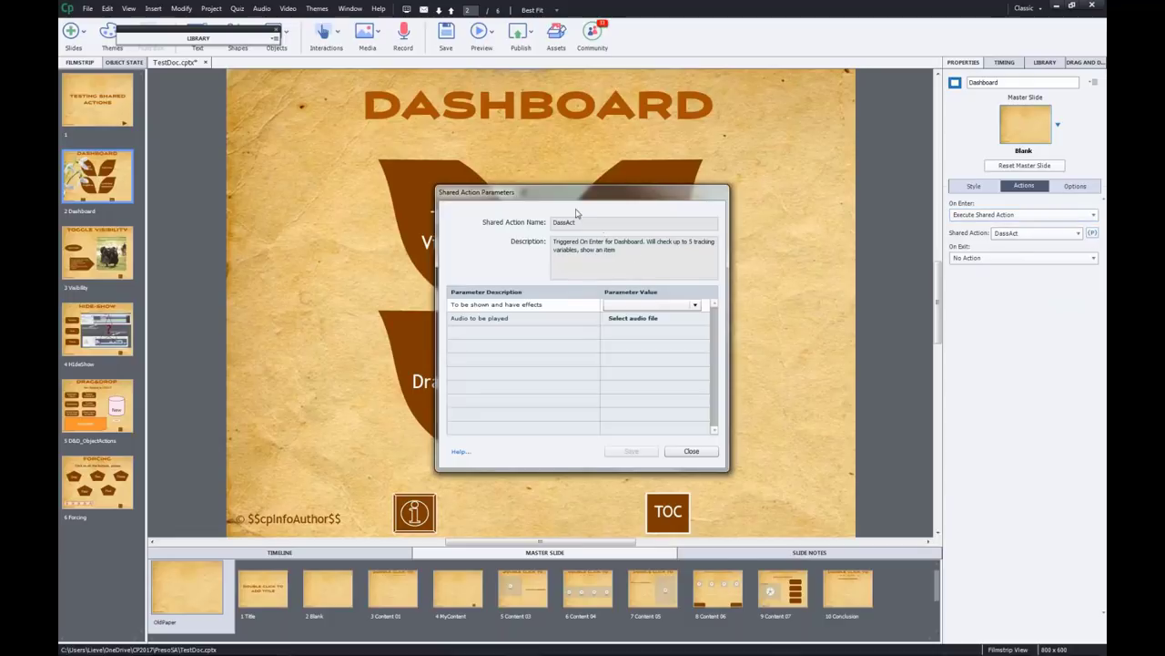
pyautogui.click(623, 309)
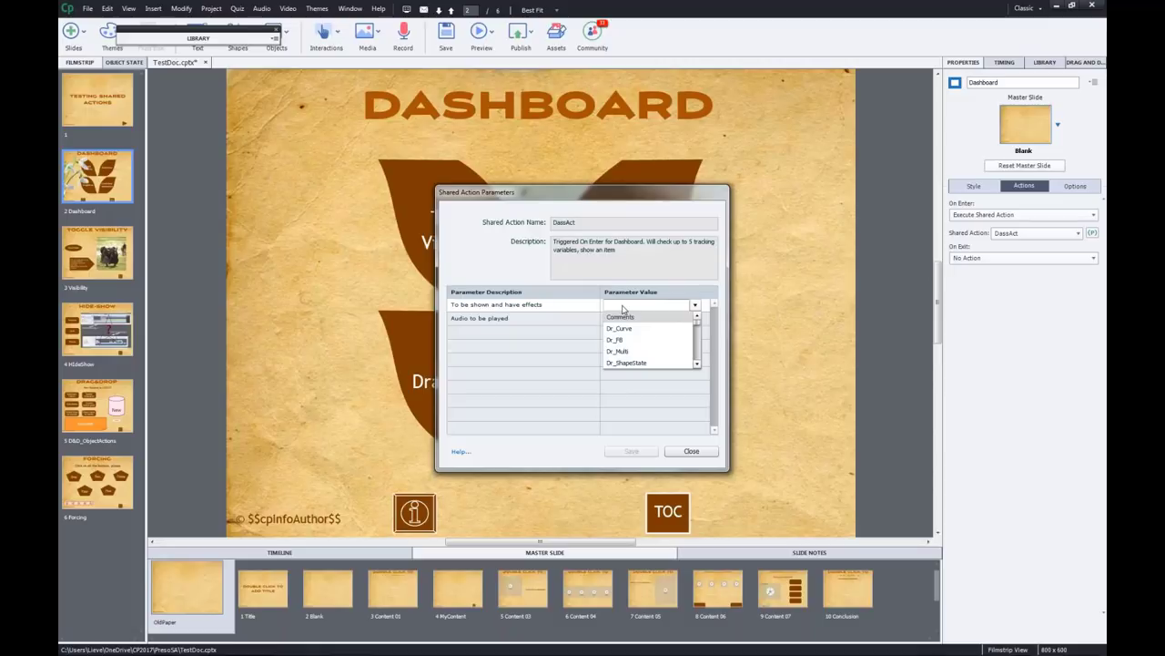
pyautogui.click(697, 365)
pyautogui.click(697, 365)
pyautogui.click(698, 364)
pyautogui.click(697, 364)
pyautogui.click(698, 364)
pyautogui.click(697, 365)
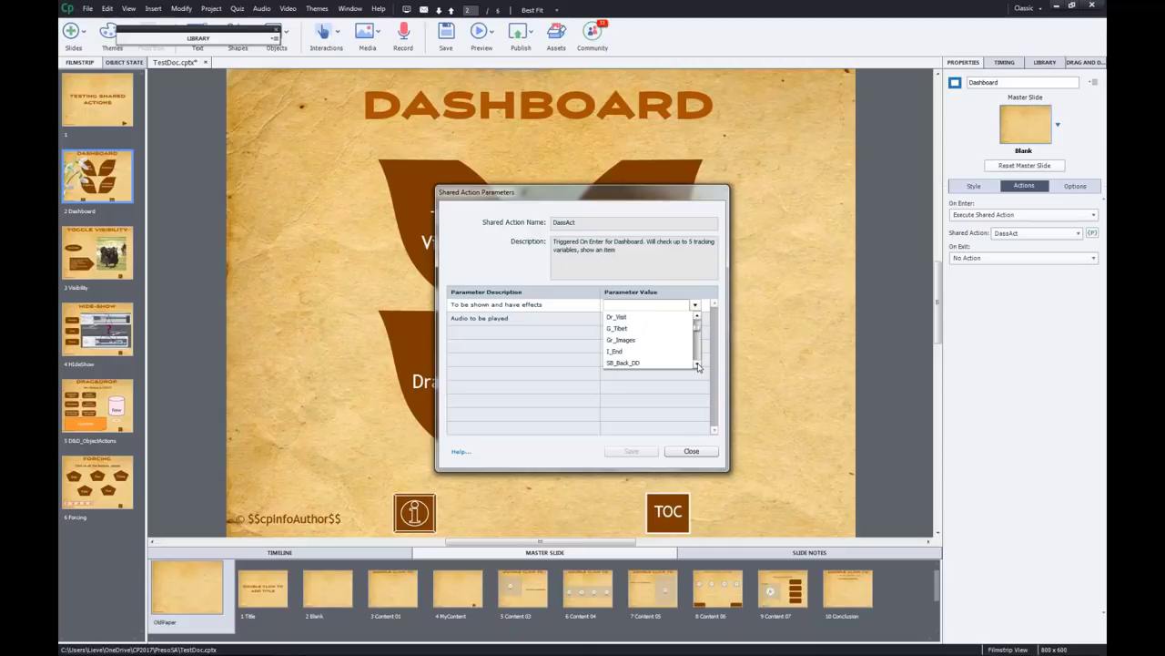
pyautogui.click(698, 364)
pyautogui.click(697, 364)
pyautogui.click(697, 364)
pyautogui.click(698, 364)
pyautogui.click(697, 364)
pyautogui.click(697, 364)
pyautogui.click(697, 364)
pyautogui.click(697, 364)
pyautogui.click(697, 364)
pyautogui.click(698, 364)
pyautogui.click(698, 365)
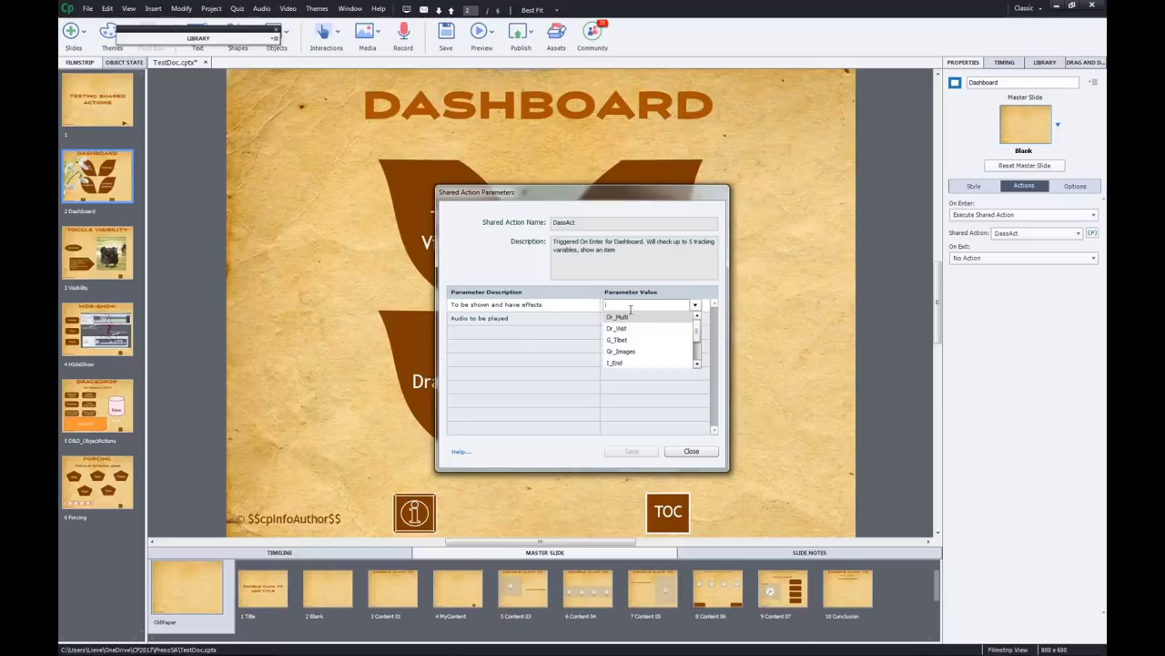
pyautogui.write('I_')
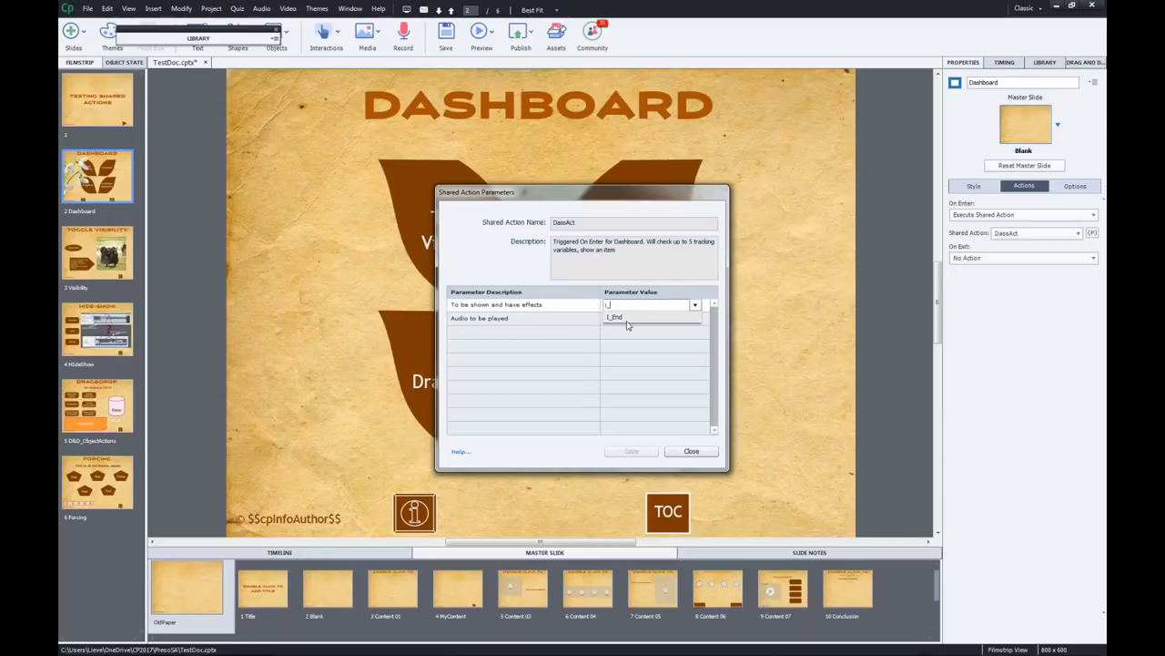
pyautogui.click(629, 316)
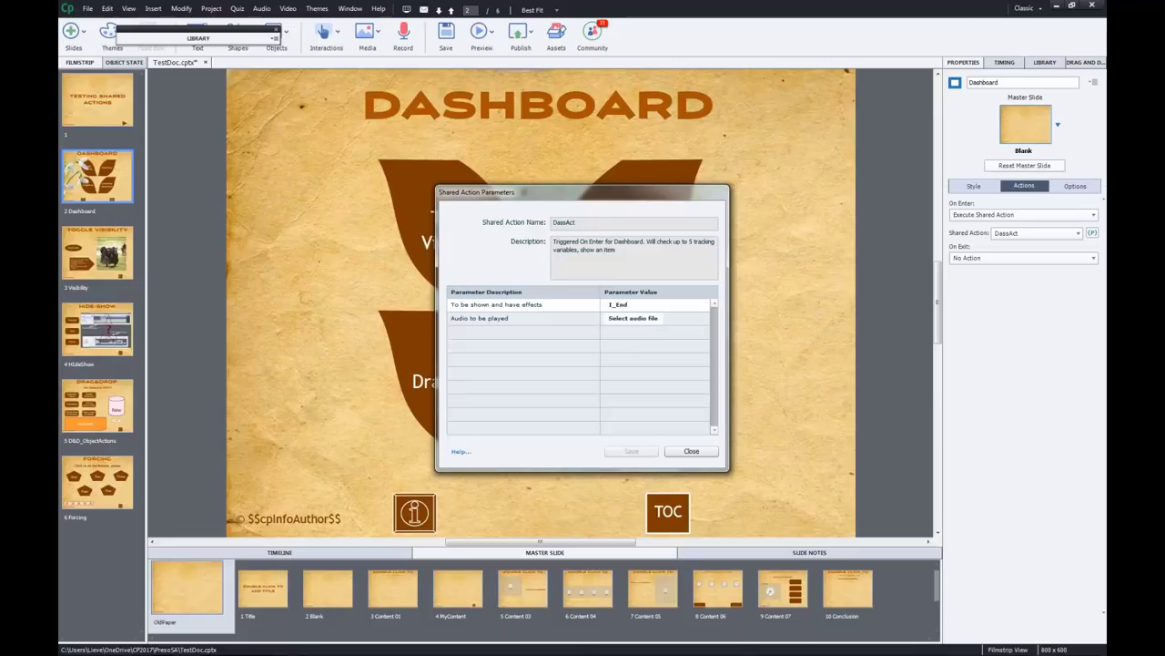
# - Choose Electronic Splash.mp3 from the library as the DassAct audio to be played and save the parameters
pyautogui.click(628, 324)
pyautogui.click(627, 324)
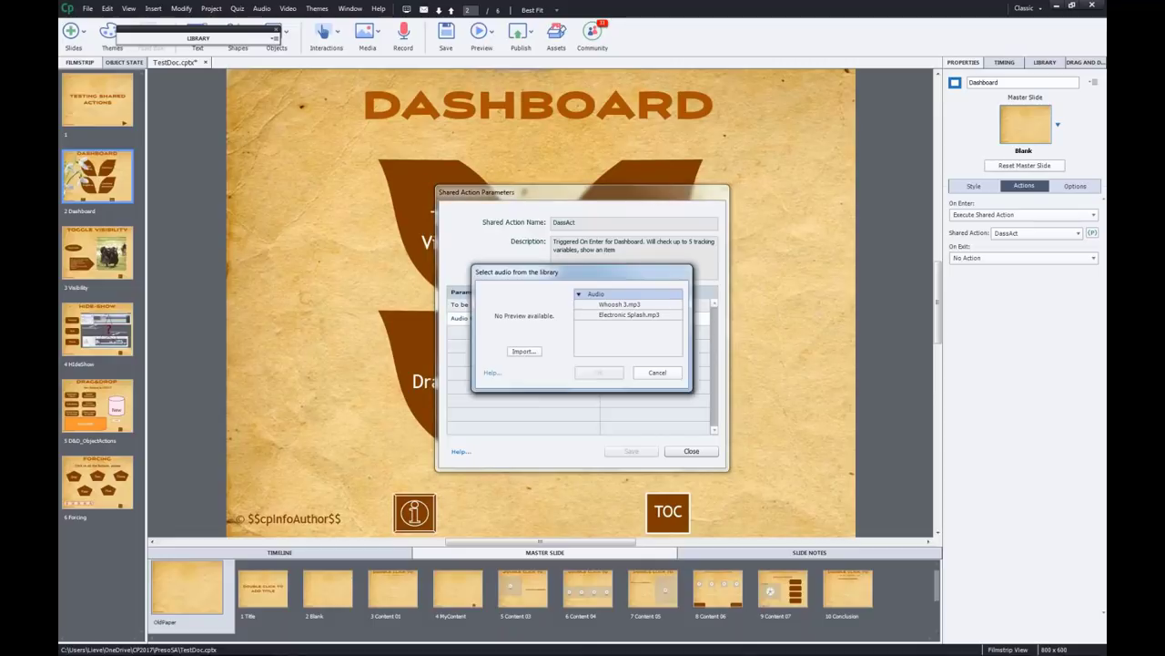
pyautogui.click(622, 316)
pyautogui.click(599, 372)
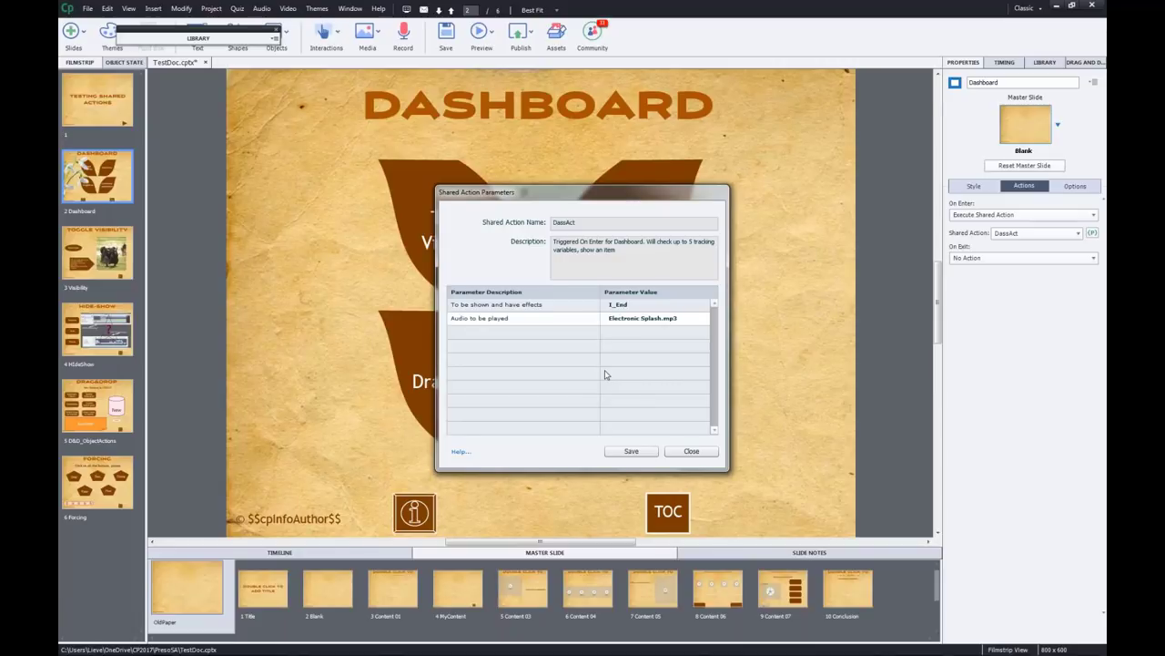
pyautogui.click(635, 453)
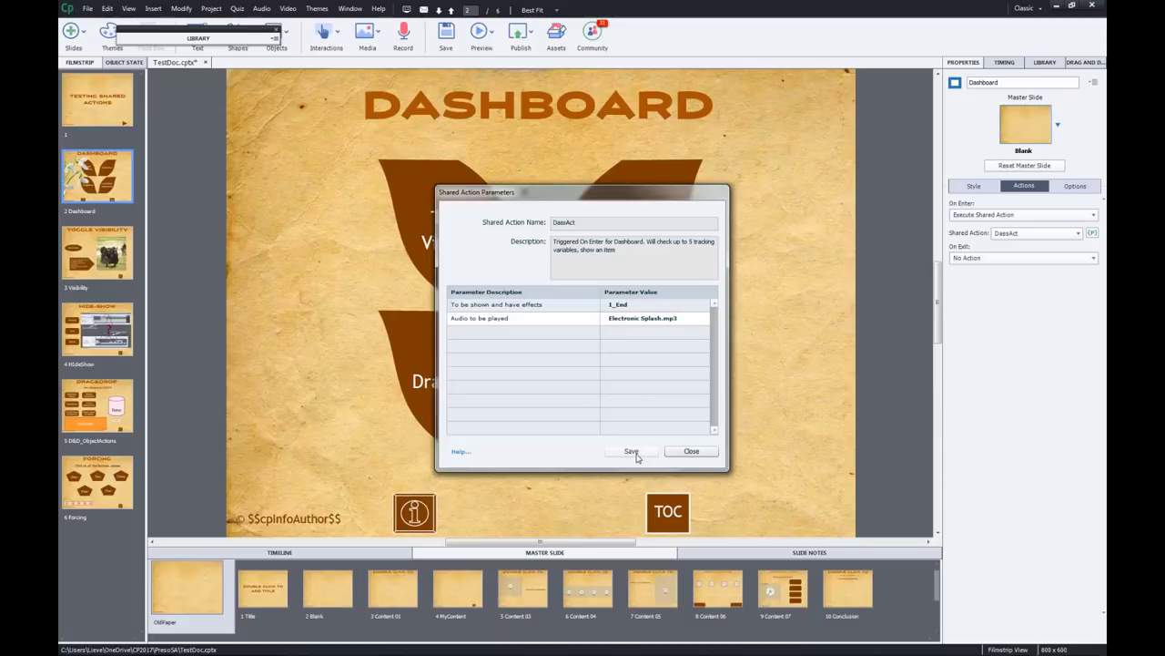
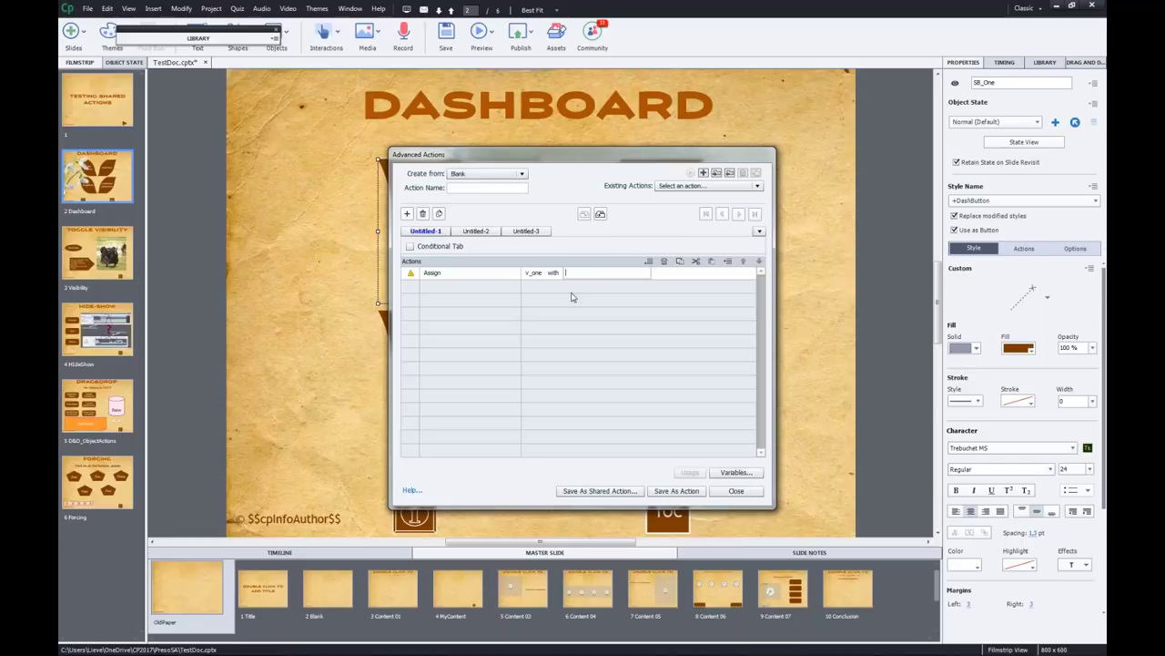
# - Assign v_one with 1 in the blank action and add a Jump to Slide command targeting 3 Visibility
pyautogui.press('Return')
pyautogui.click(438, 290)
pyautogui.click(437, 287)
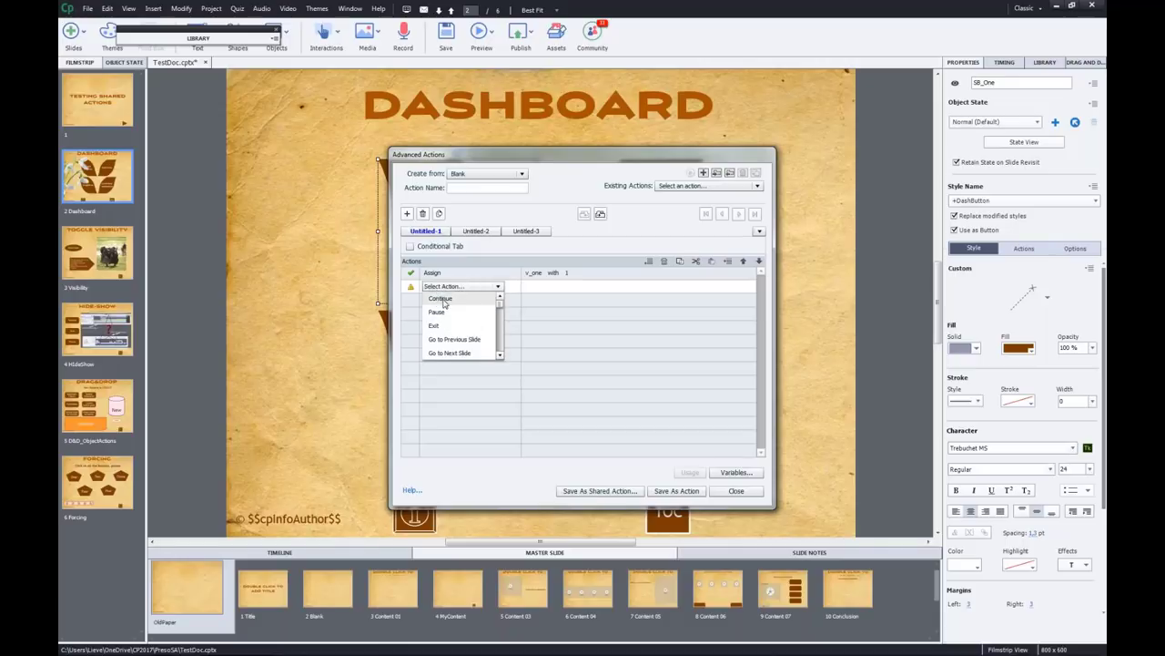
pyautogui.scroll(-3, 443, 303)
pyautogui.click(445, 298)
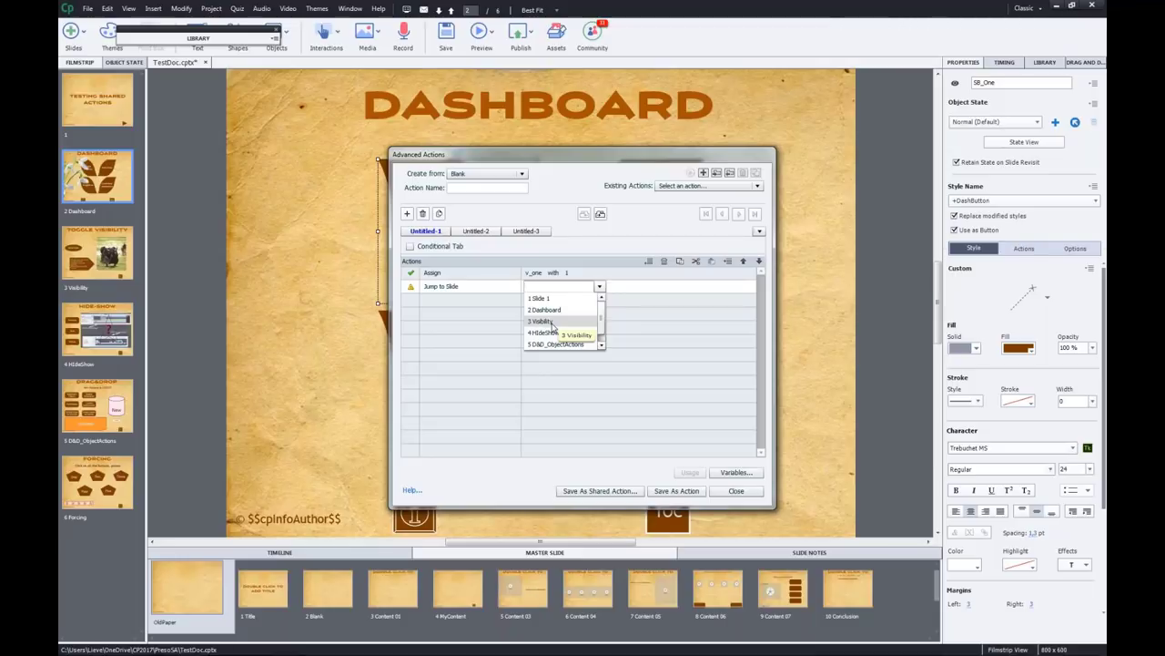
pyautogui.click(551, 325)
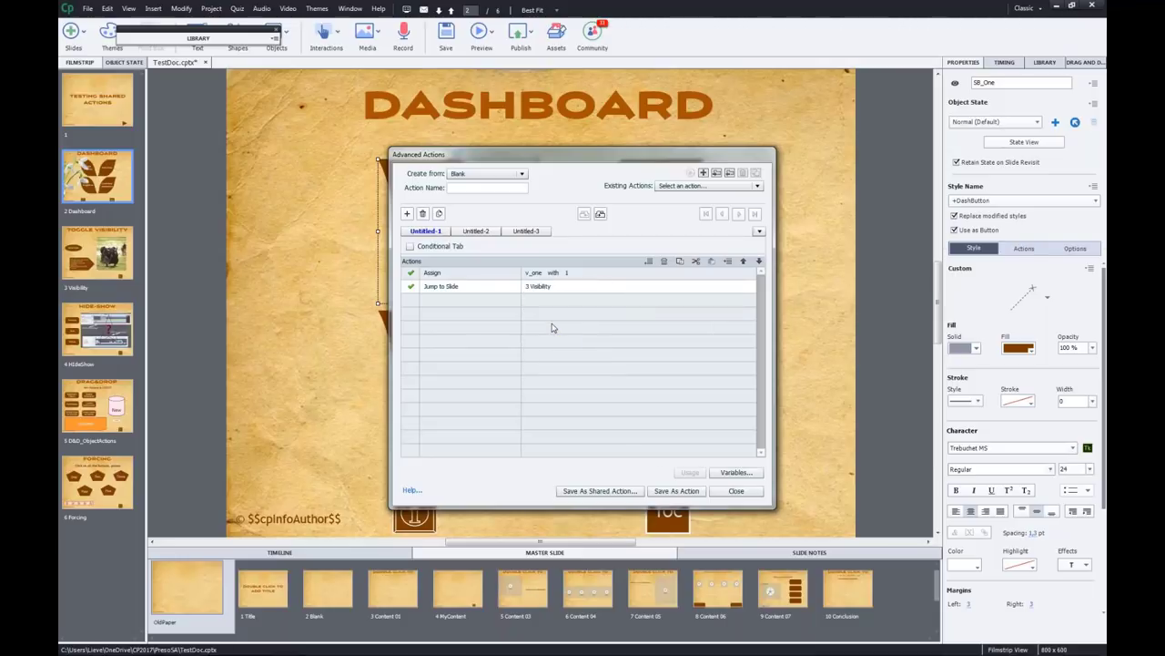
# - Save the commands as a shared action named DashBtn, described as "Will jump to first slide and toggle tracking variable"
pyautogui.click(598, 491)
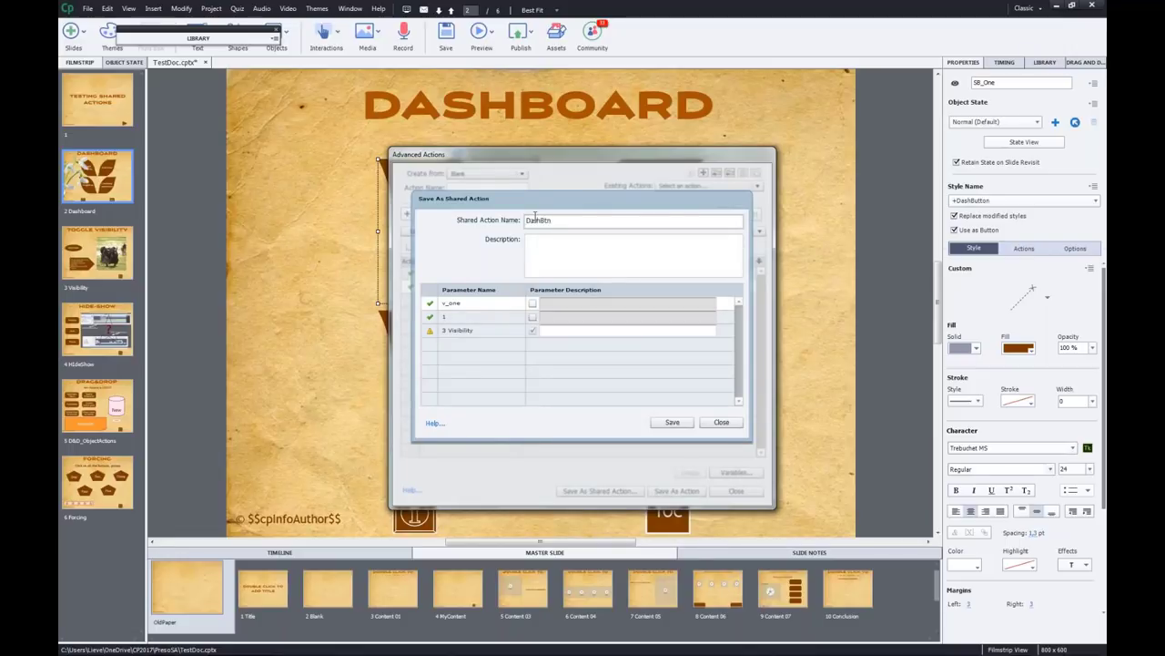
pyautogui.click(588, 249)
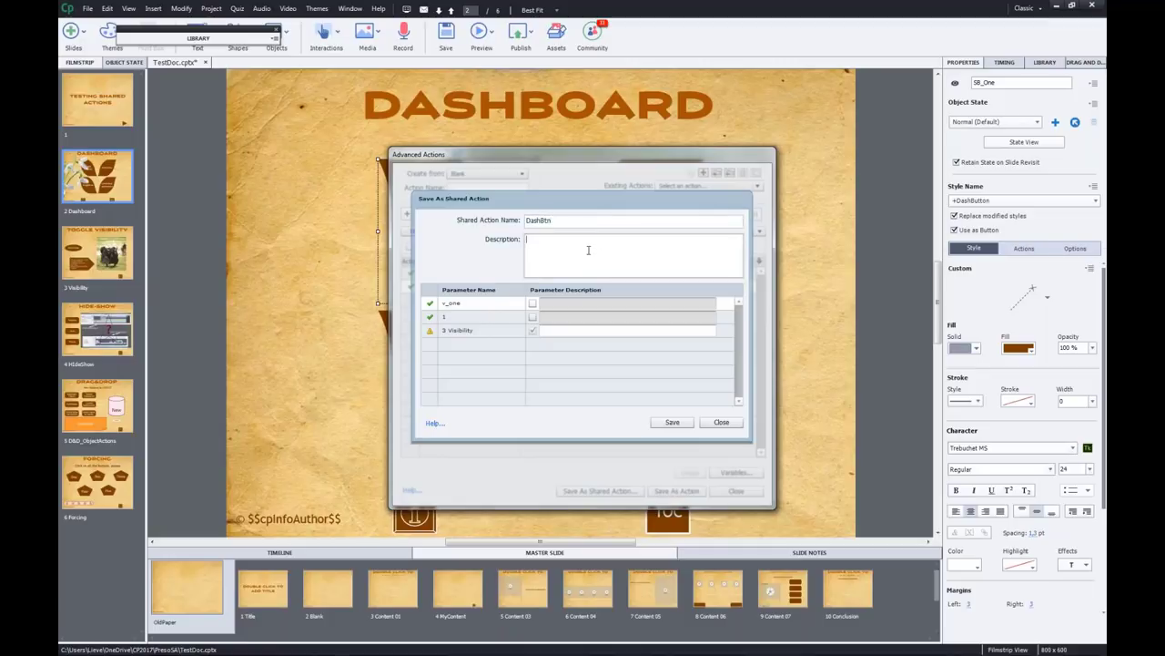
pyautogui.write('Will jump to first slide and toggle tracking')
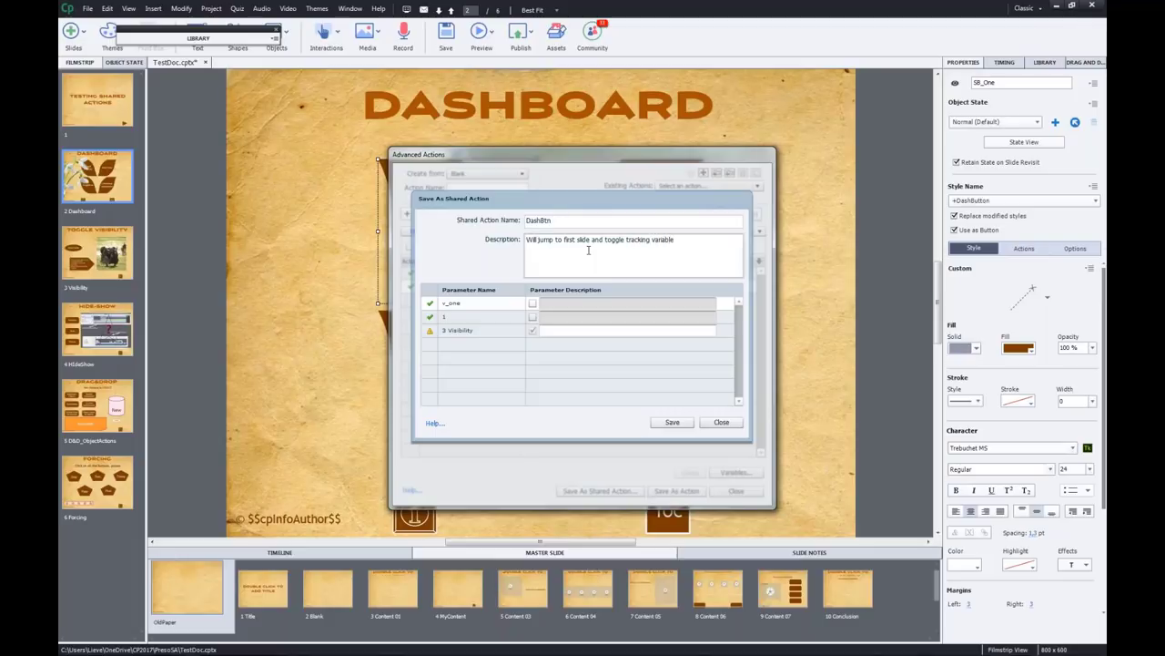
pyautogui.write(' variable')
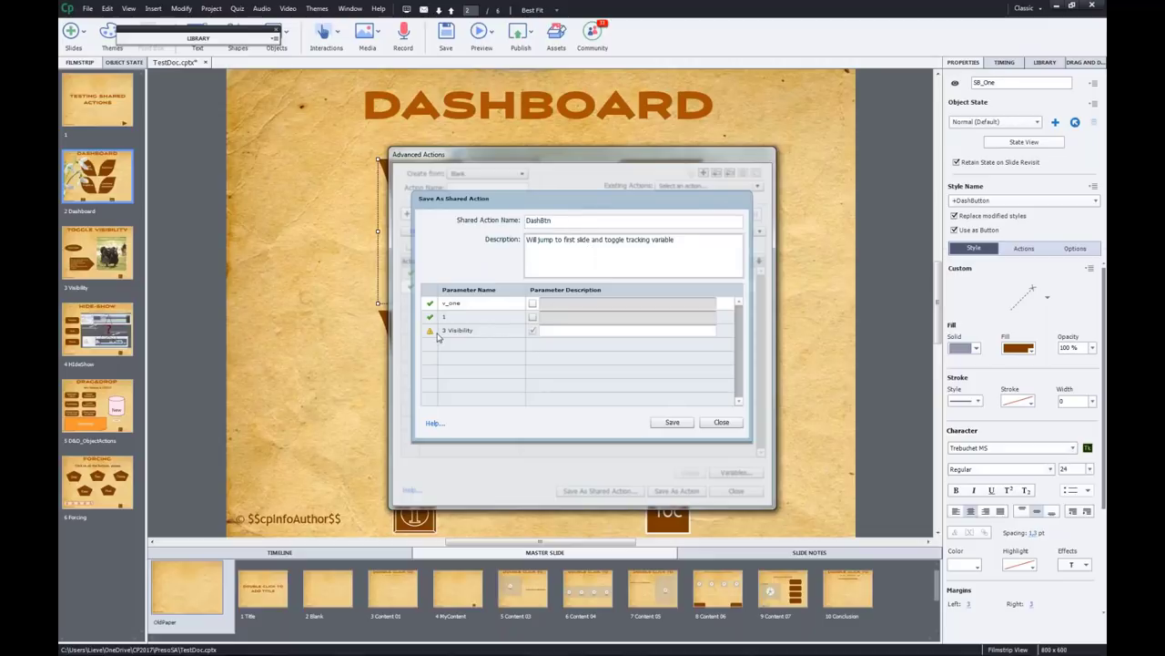
# - Describe the 3 Visibility parameter as "Slide to jump to", make v_one a parameter described as "tracking variable", and save the shared action
pyautogui.click(558, 331)
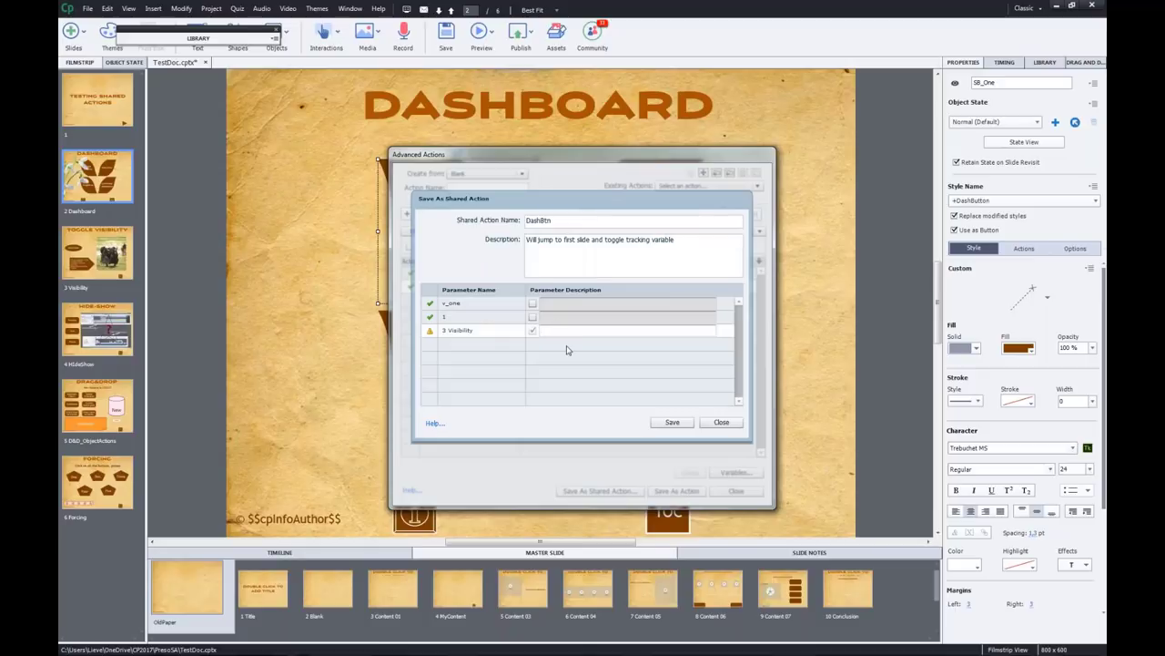
pyautogui.write('Slide to jump to')
pyautogui.click(531, 304)
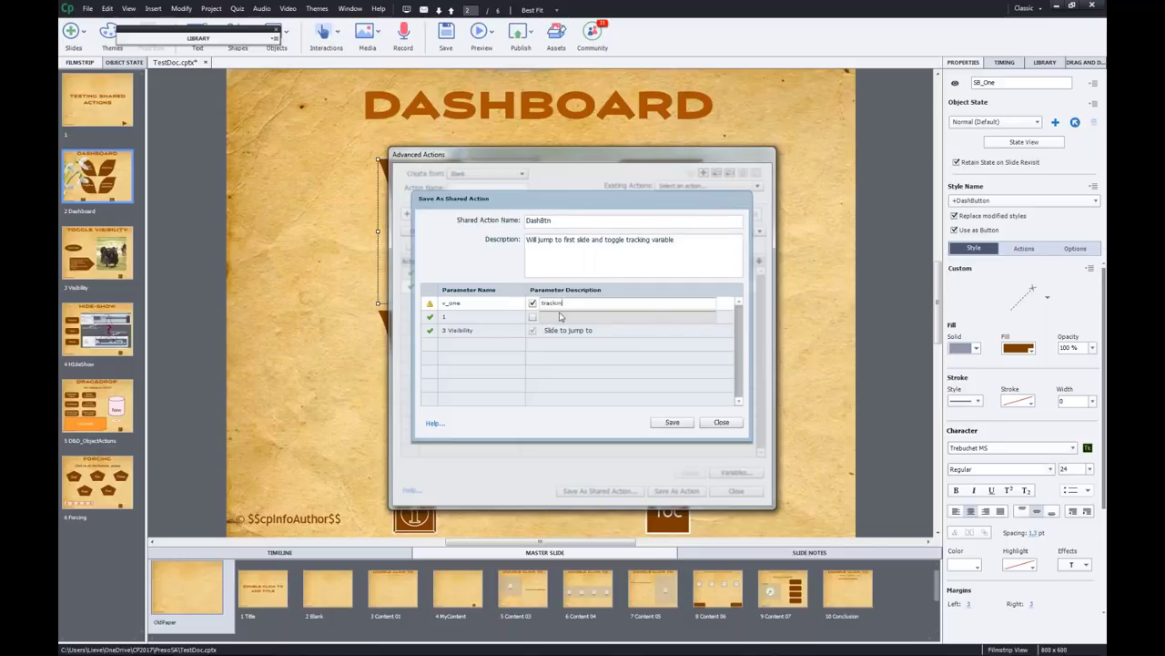
pyautogui.write('ble')
pyautogui.press('Return')
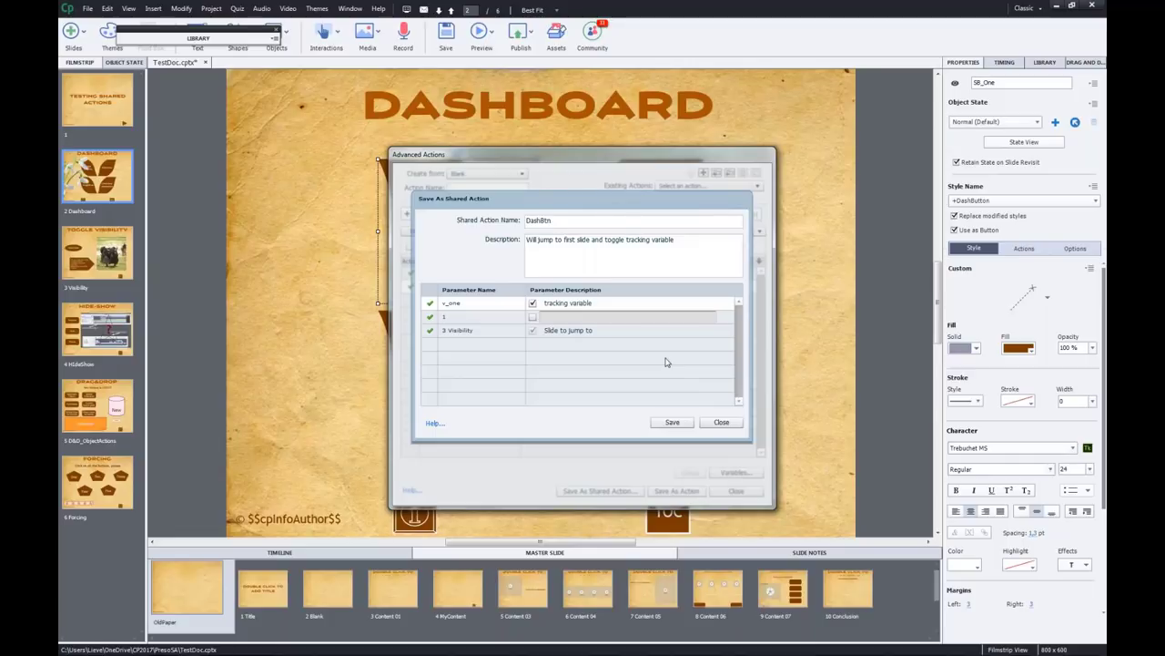
pyautogui.click(672, 423)
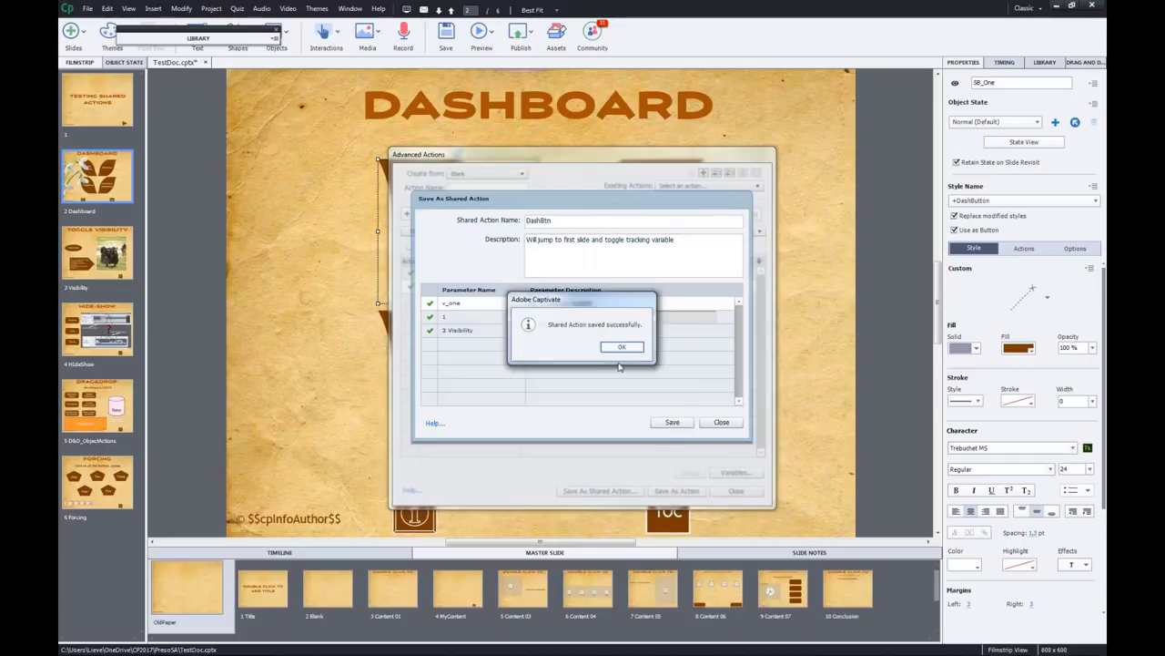
pyautogui.click(622, 349)
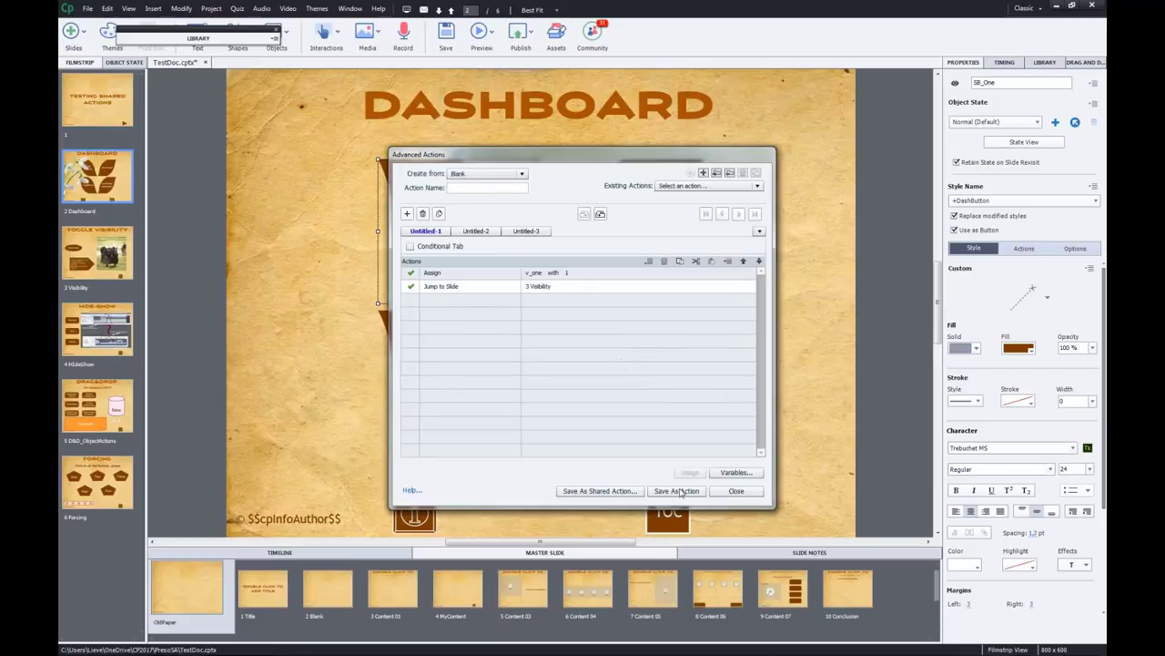
pyautogui.click(735, 491)
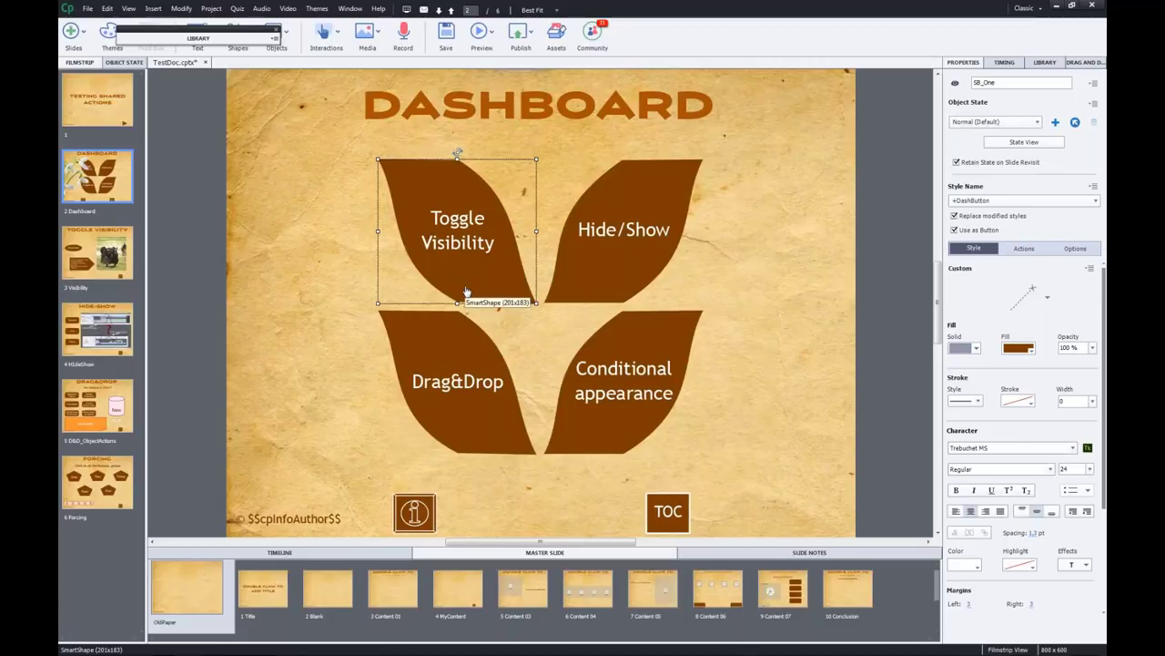
# - Inspect the Visited state of the Toggle Visibility button and exit the state view
pyautogui.click(1024, 249)
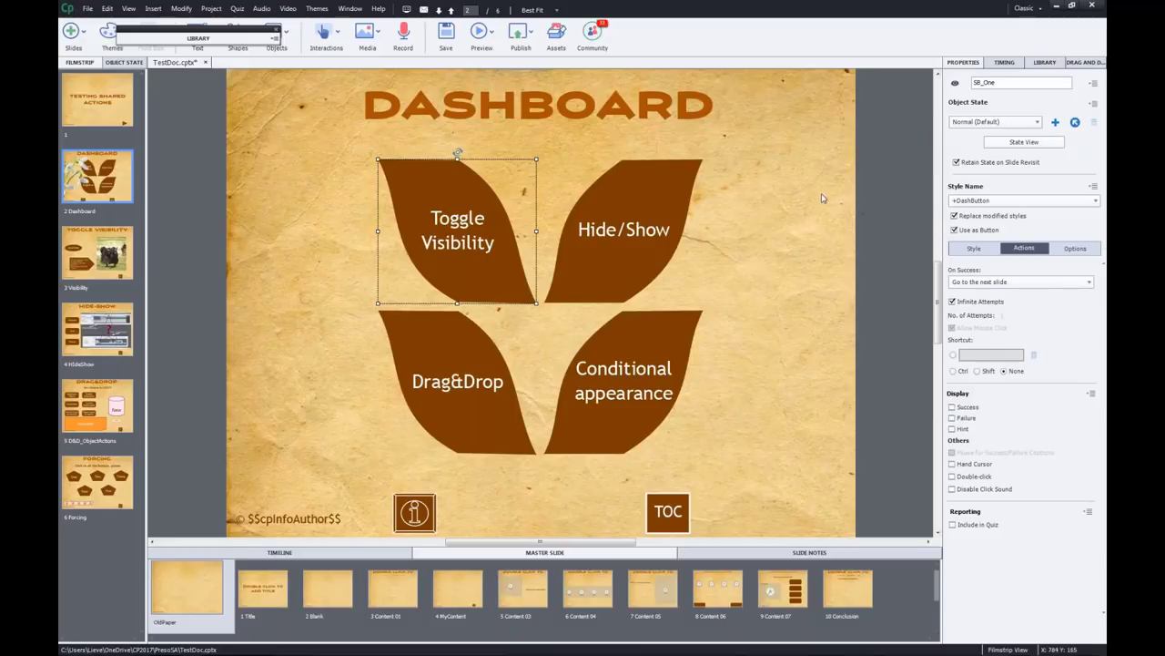
pyautogui.click(1024, 142)
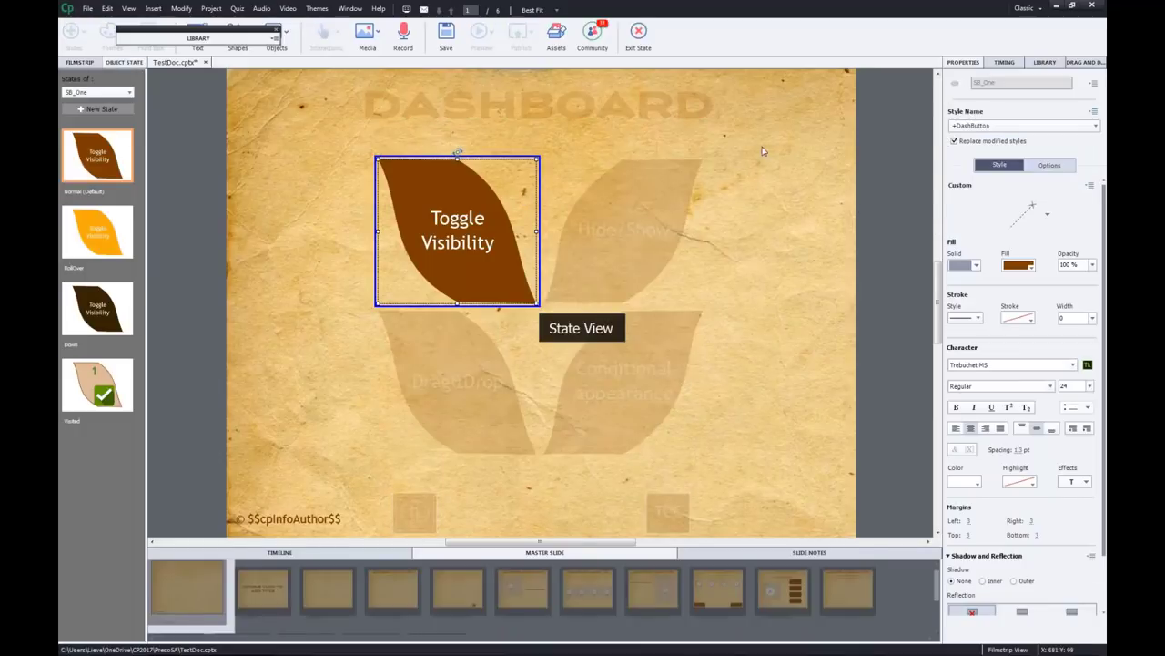
pyautogui.click(93, 397)
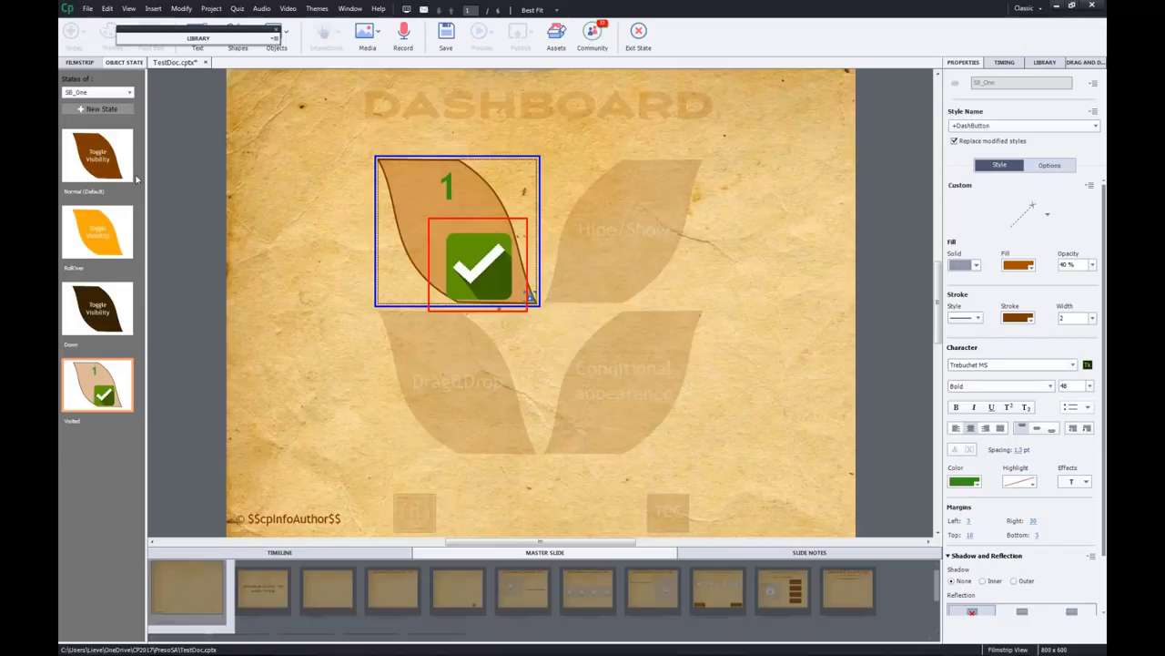
pyautogui.click(641, 32)
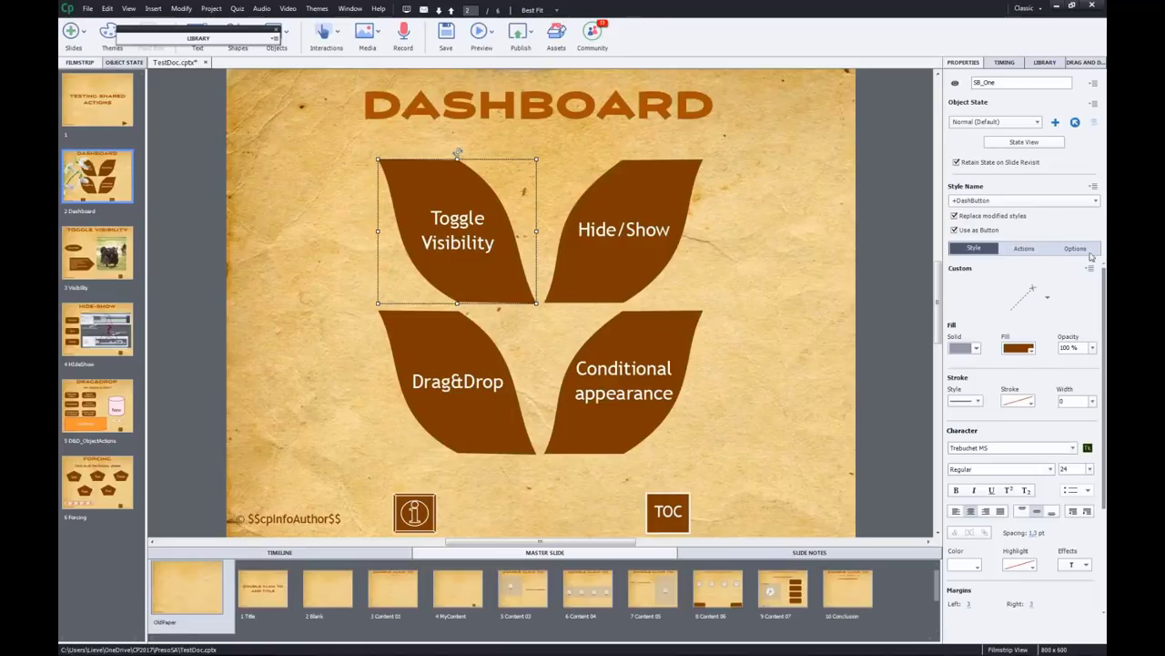
# - Set the Toggle Visibility button's On Success event to execute the DashBtn shared action
pyautogui.click(1024, 249)
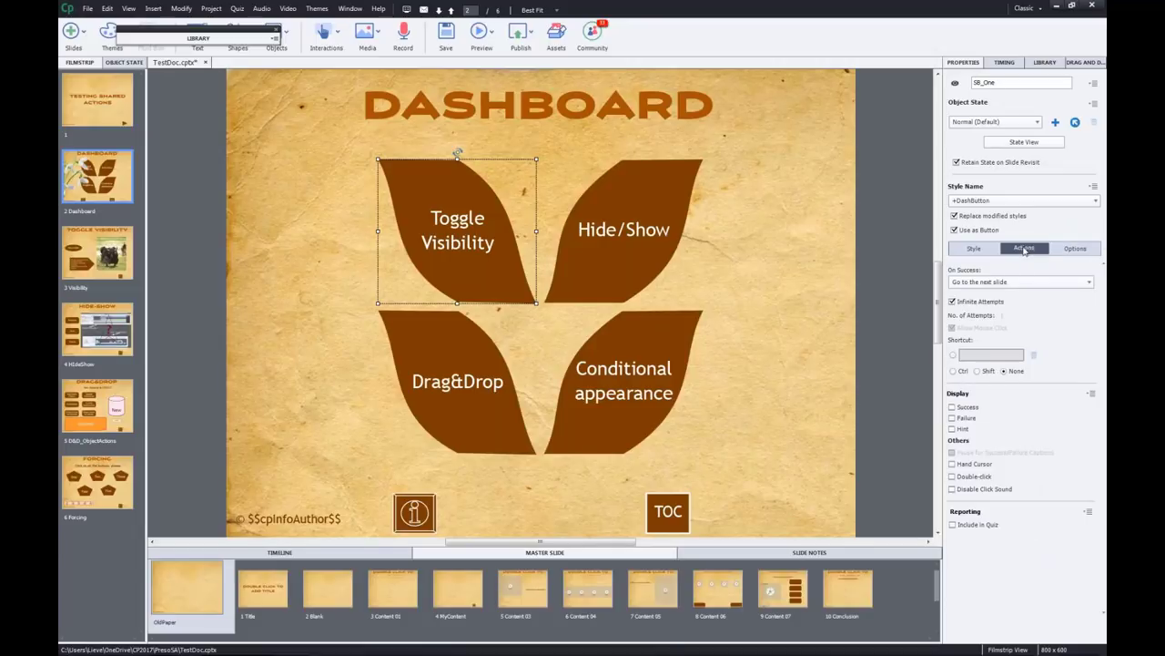
pyautogui.click(1033, 283)
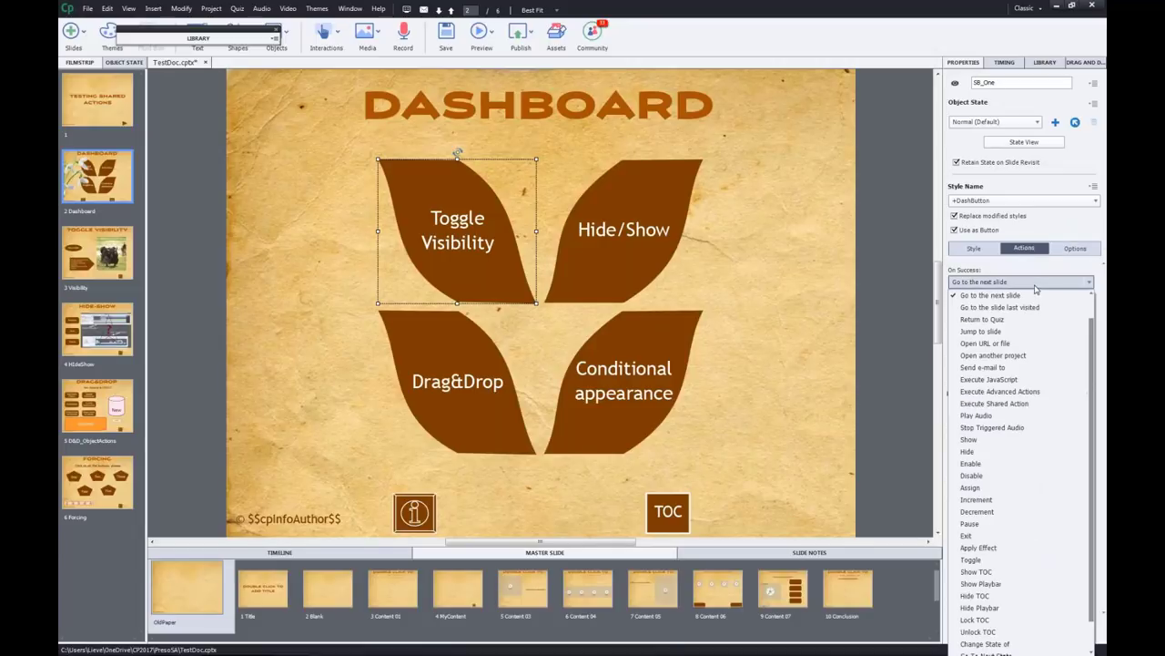
pyautogui.click(1035, 404)
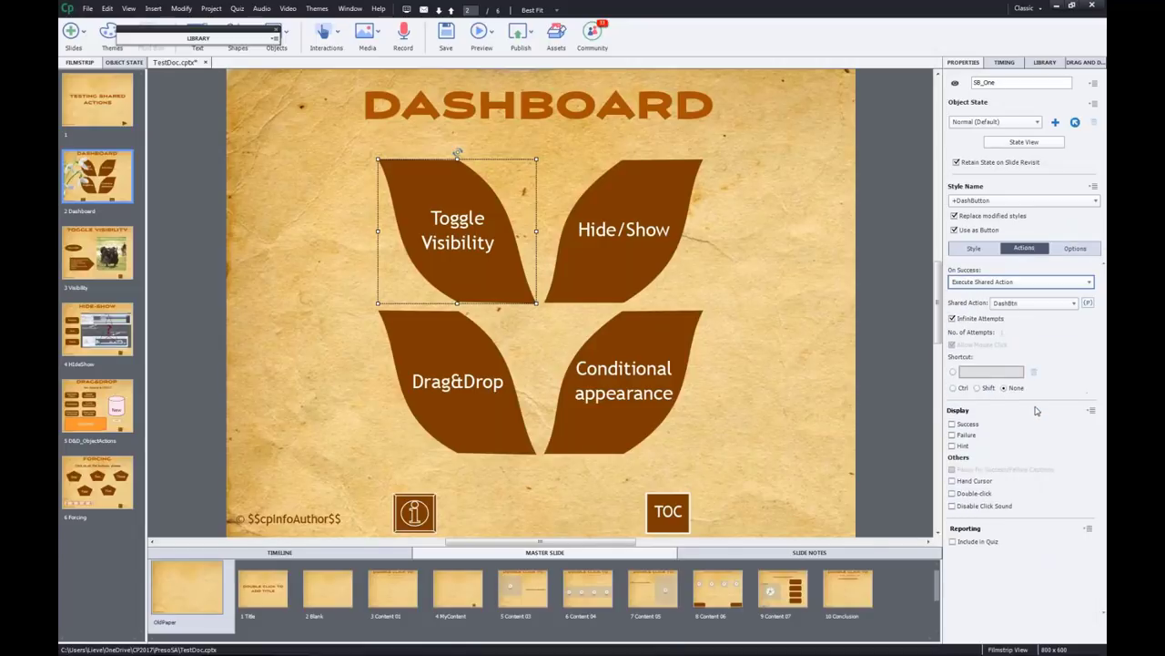
# - In the Toggle Visibility button's DashBtn parameters, set the tracking variable to v_one and the slide to 3 Visibility, then save
pyautogui.click(1088, 303)
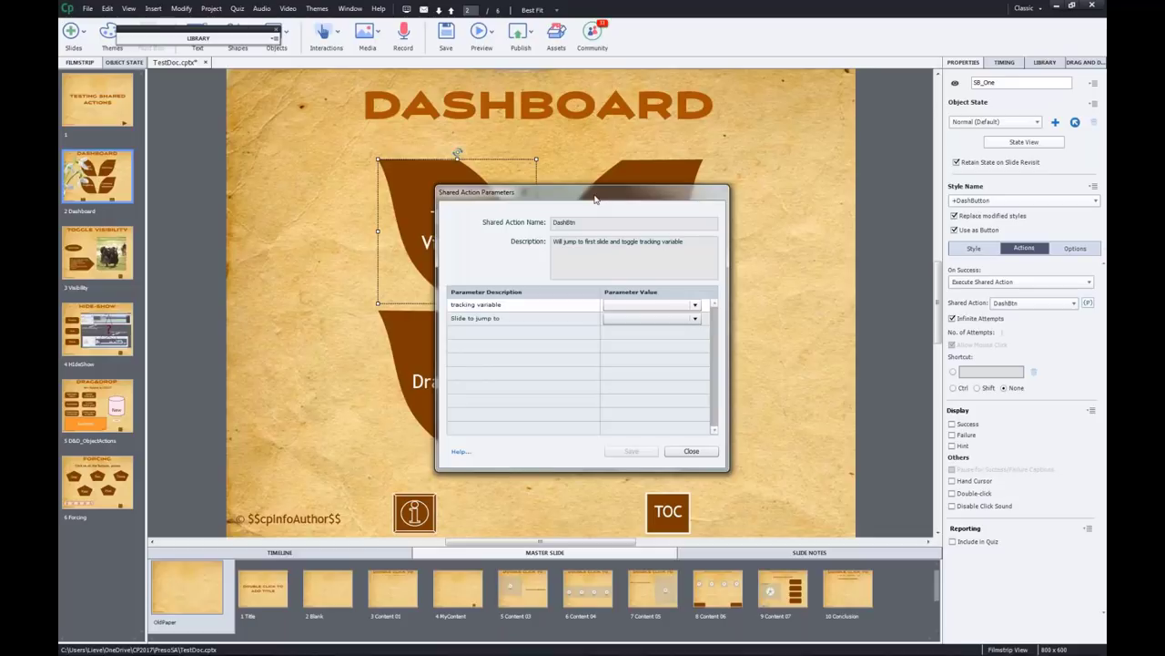
pyautogui.moveTo(594, 199); pyautogui.dragTo(676, 158)
pyautogui.click(740, 264)
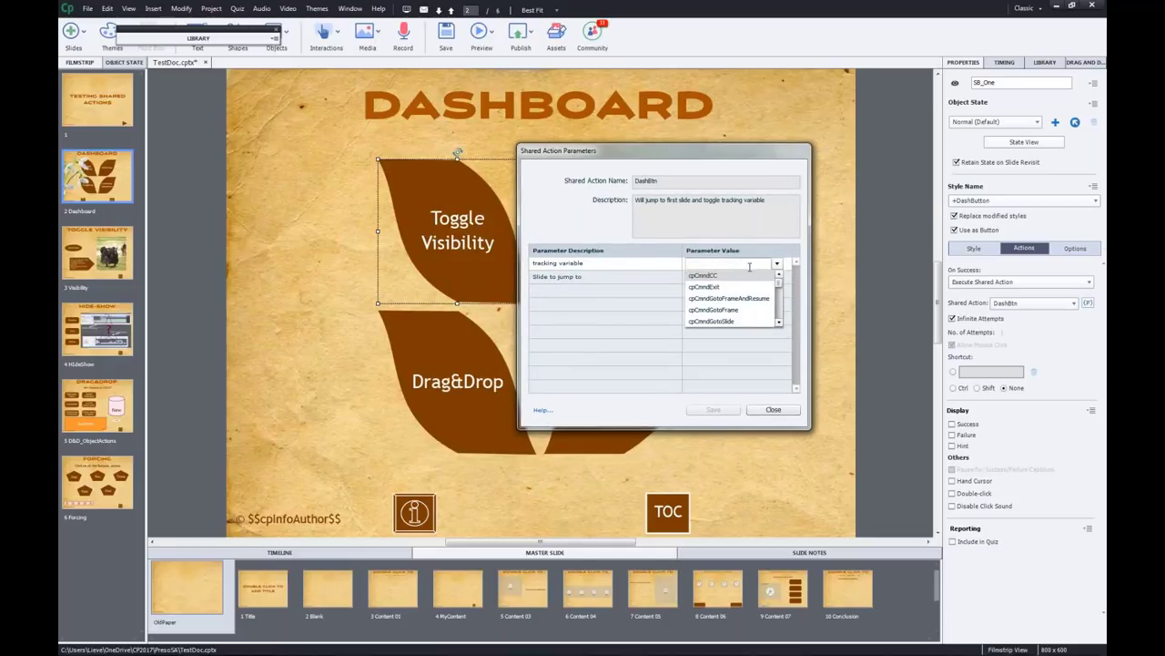
pyautogui.write('v')
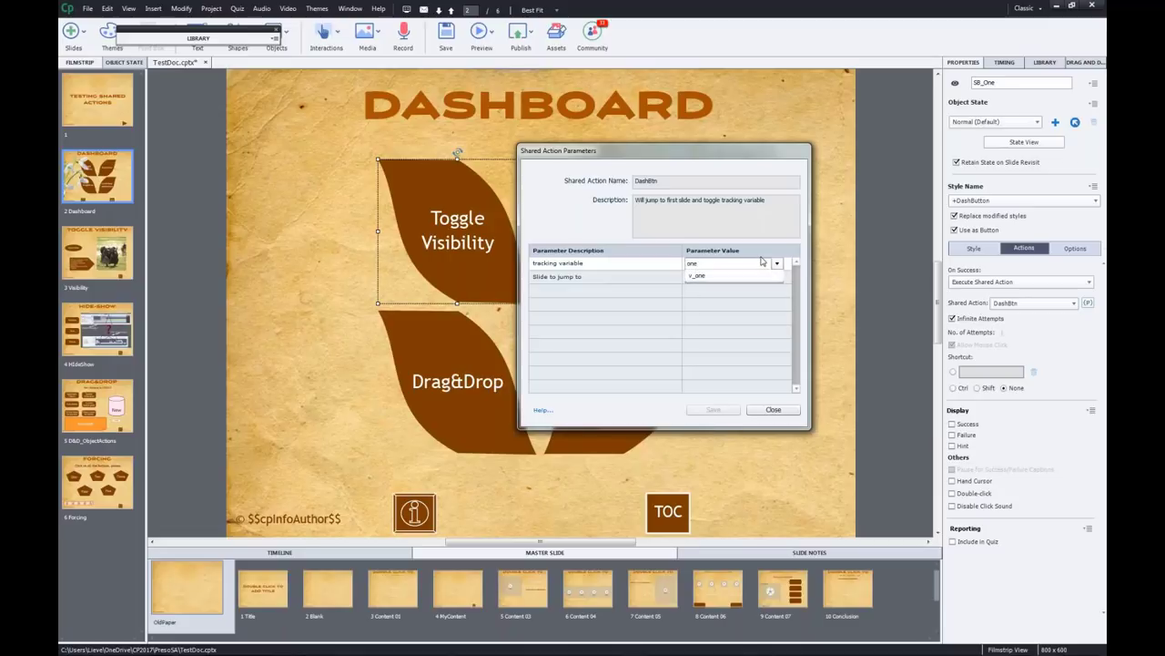
pyautogui.click(729, 278)
pyautogui.click(729, 279)
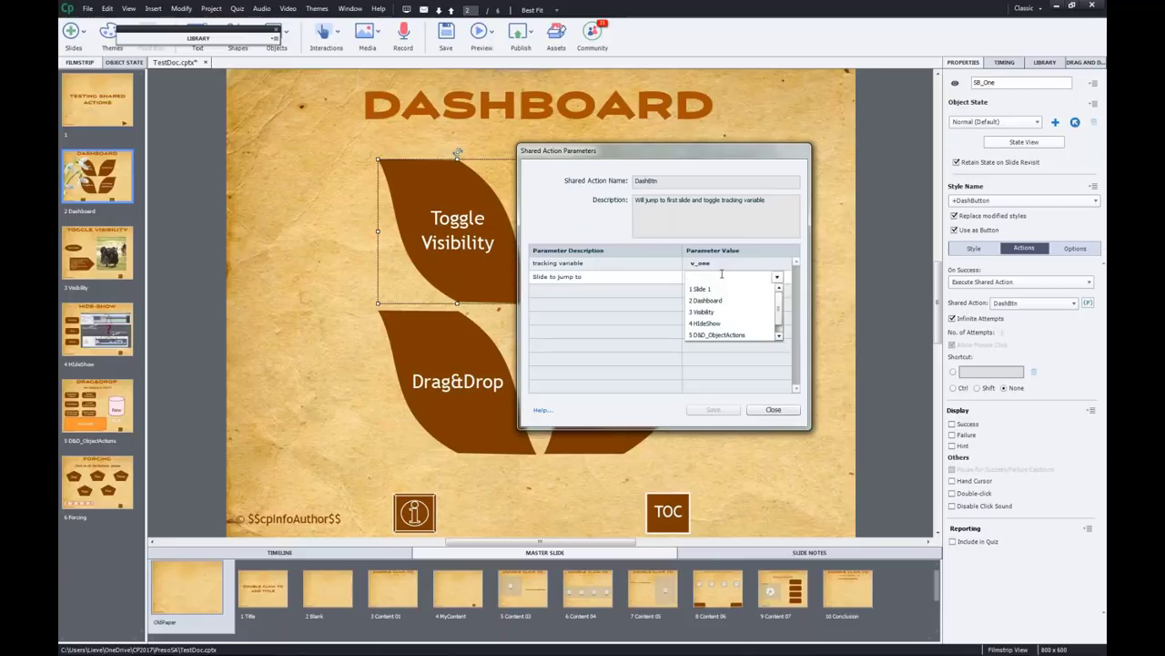
pyautogui.click(717, 312)
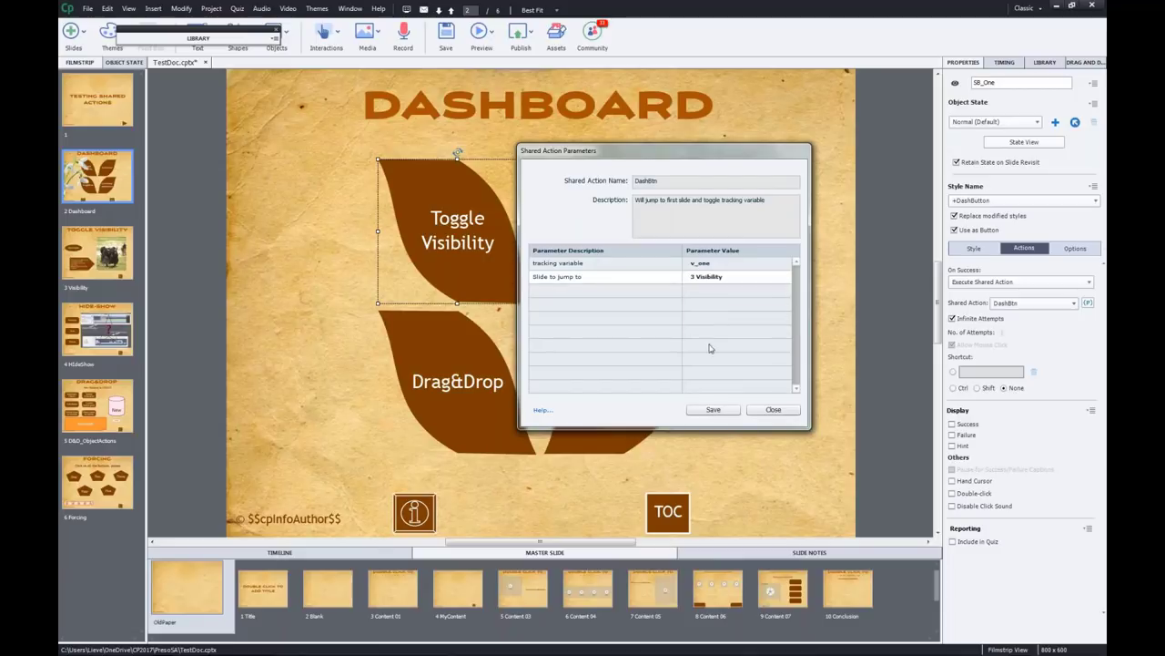
pyautogui.click(698, 415)
# - Set the Hide/Show button's On Success event to execute the DashBtn shared action
pyautogui.click(614, 252)
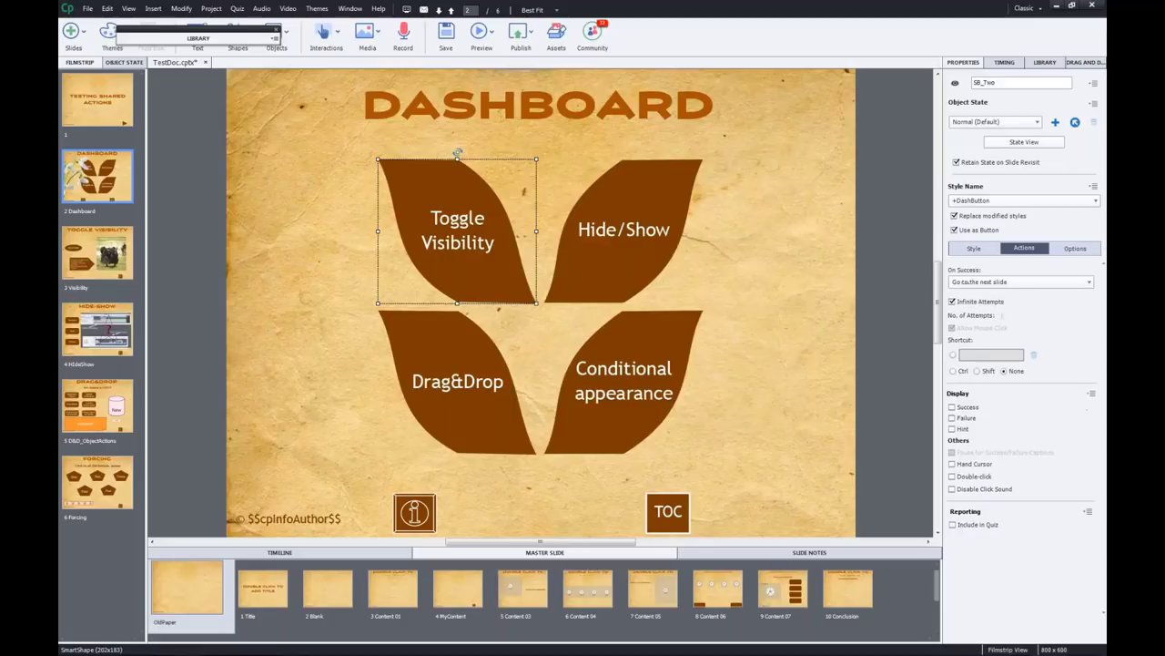
pyautogui.click(1023, 284)
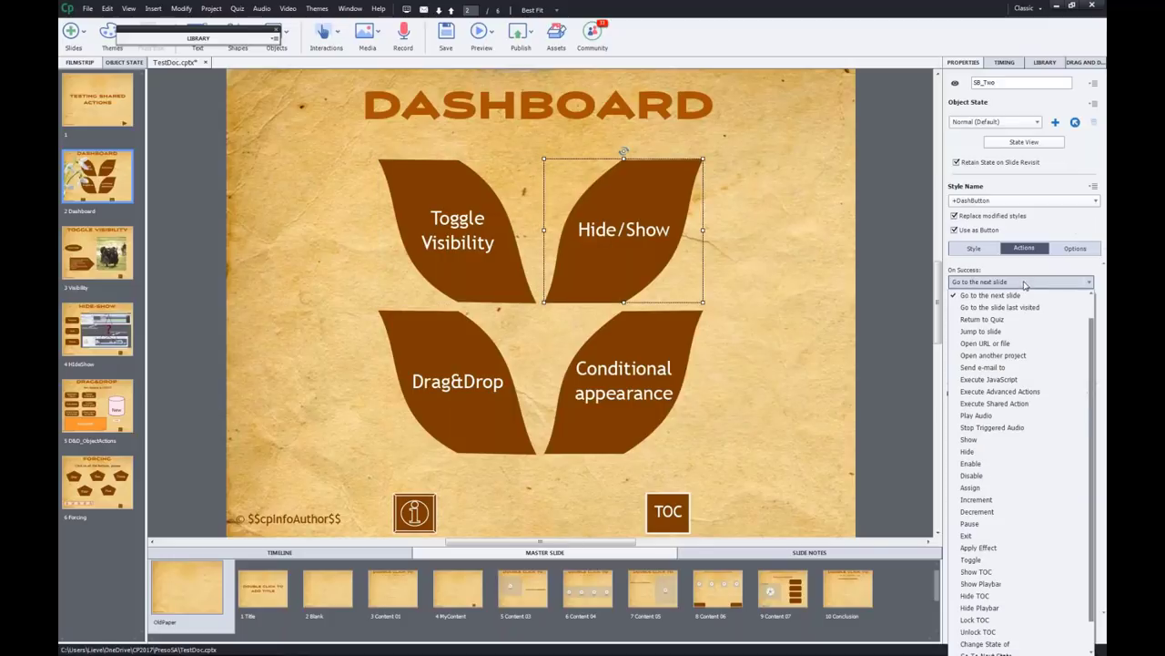
pyautogui.click(1030, 406)
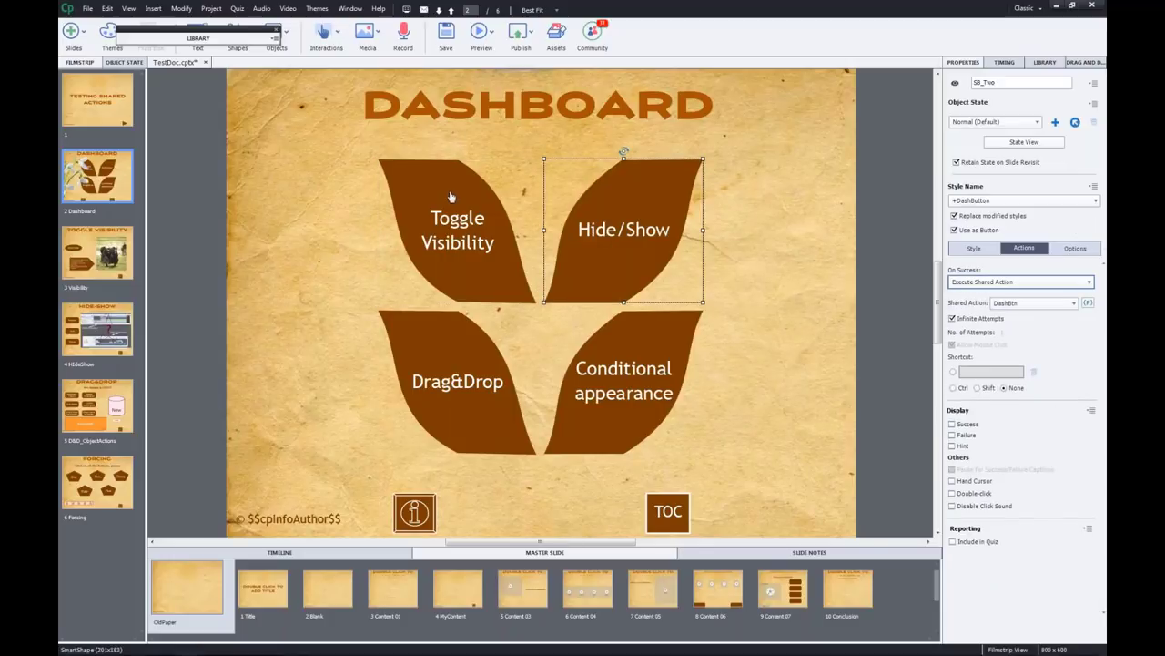
# - In the Hide/Show button's DashBtn parameters, set the tracking variable to v_two and the slide to 4 HideShow, then save
pyautogui.click(1086, 304)
pyautogui.click(630, 306)
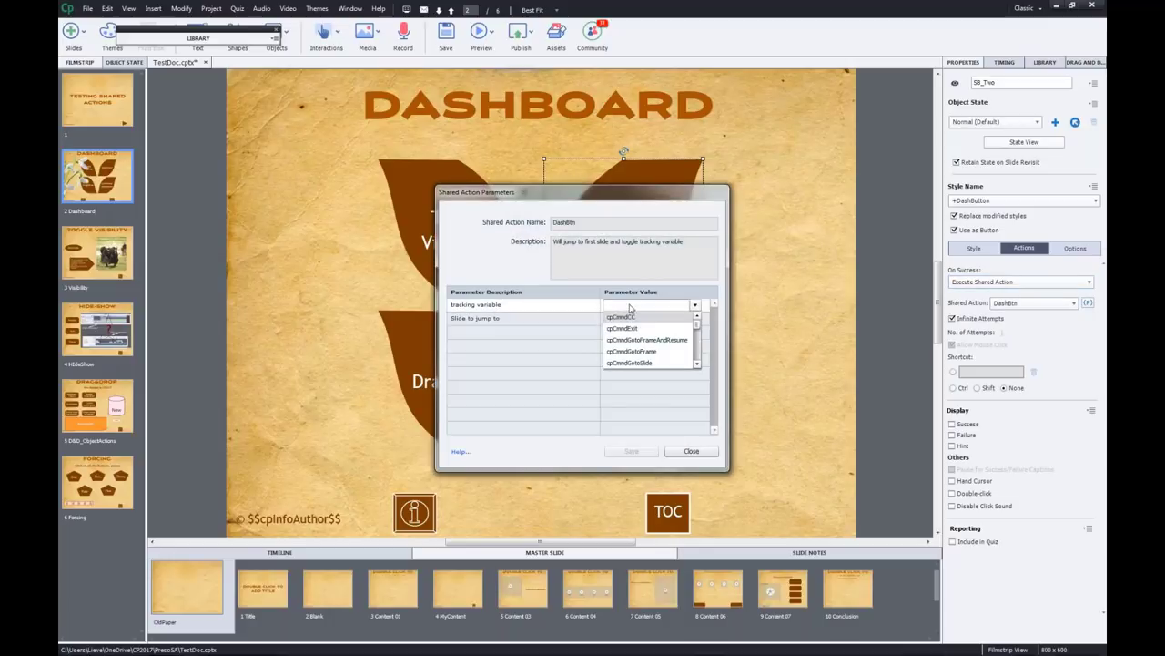
pyautogui.write('tw')
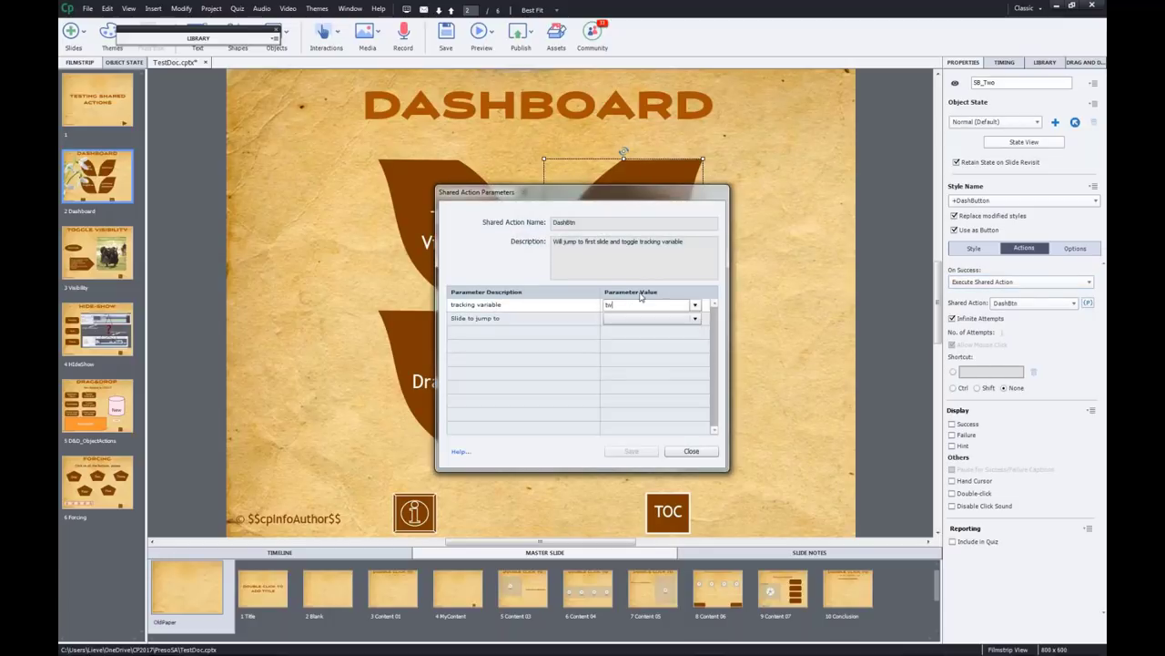
pyautogui.write('o')
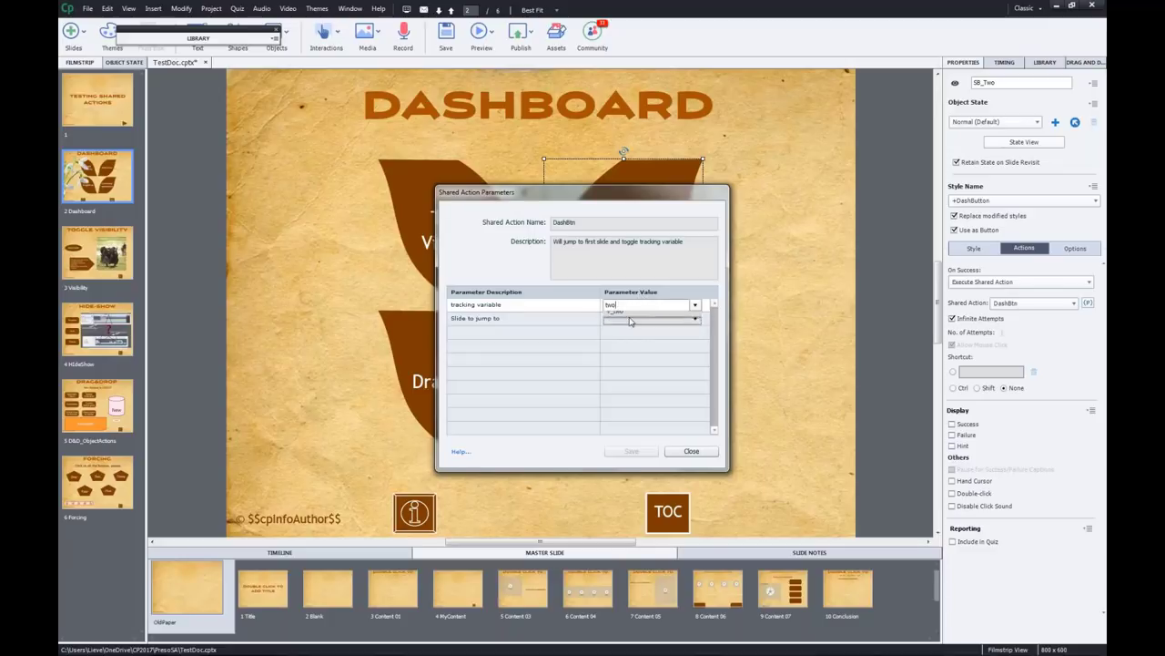
pyautogui.click(628, 316)
pyautogui.click(629, 321)
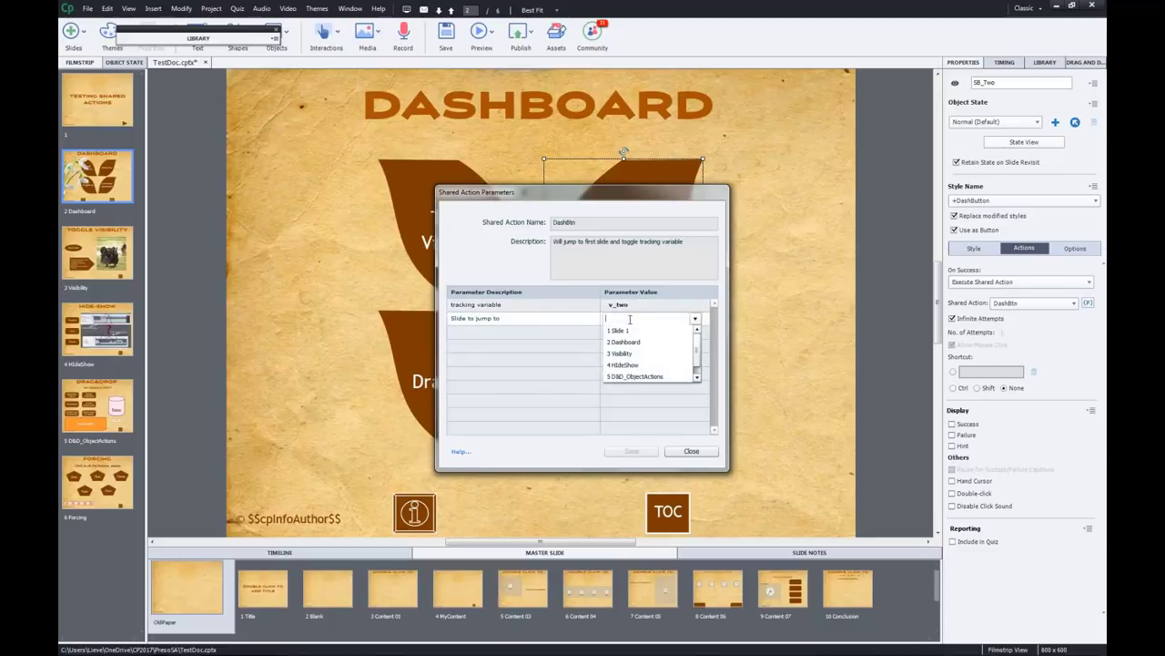
pyautogui.click(629, 366)
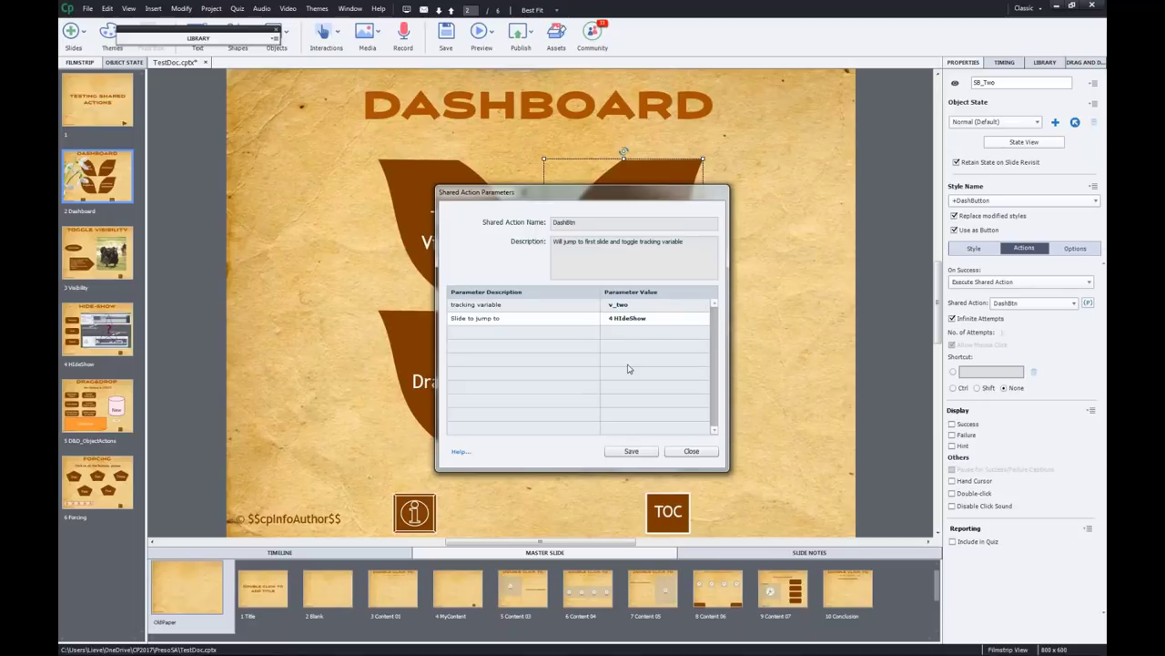
pyautogui.click(627, 453)
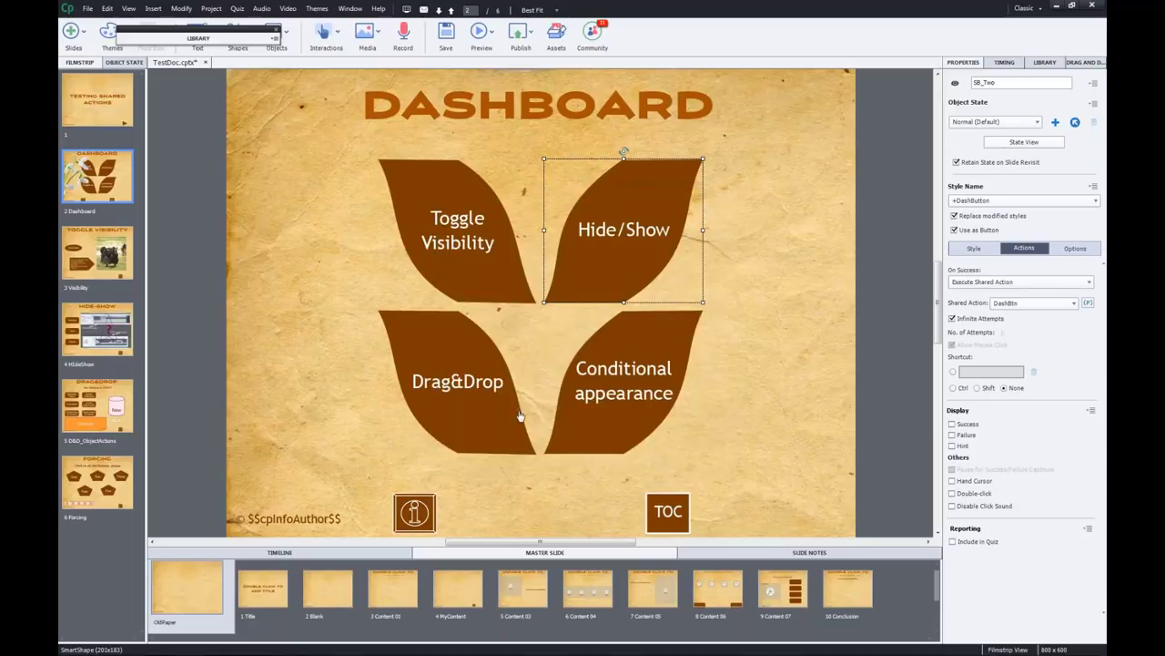
# - Set the Drag&Drop button's On Success event to execute the DashBtn shared action
pyautogui.click(477, 419)
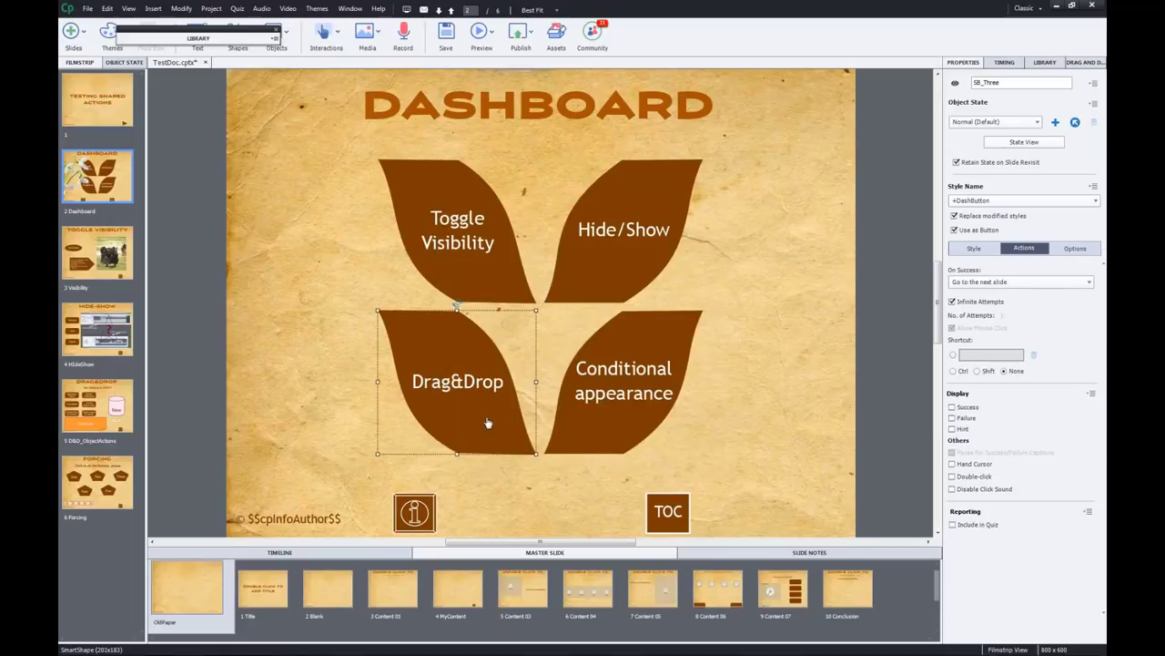
pyautogui.click(1020, 282)
pyautogui.click(1030, 404)
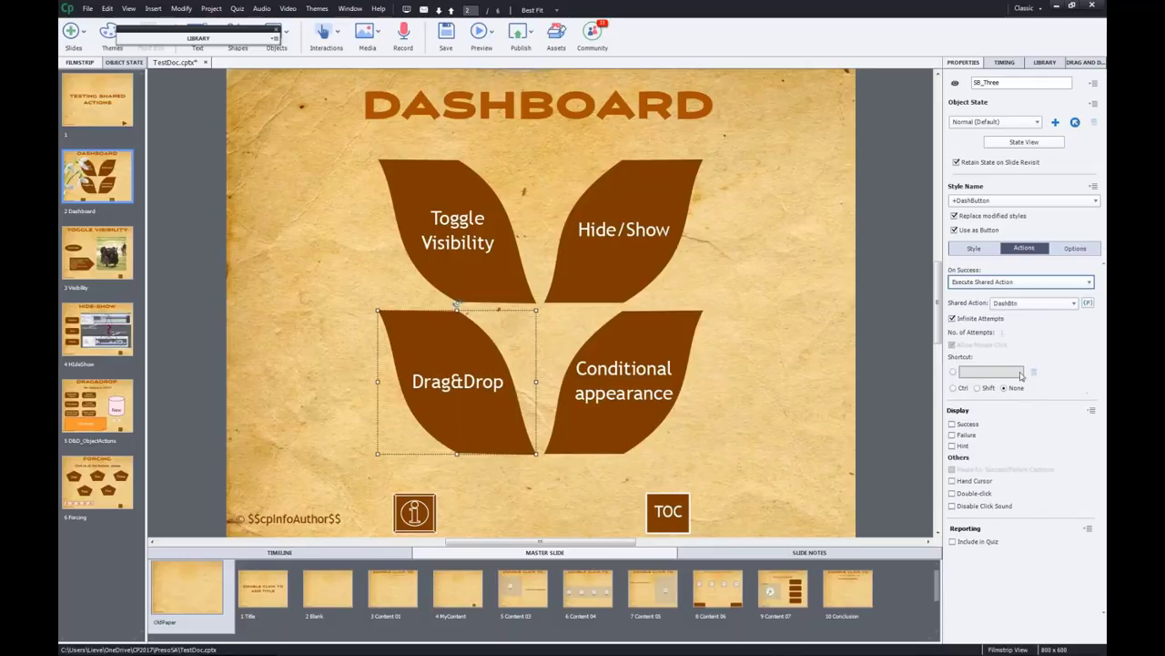
# - In the Drag&Drop button's DashBtn parameters, set the tracking variable to v_three and the slide to 5 D&D_ObjectActions, then save
pyautogui.click(1089, 303)
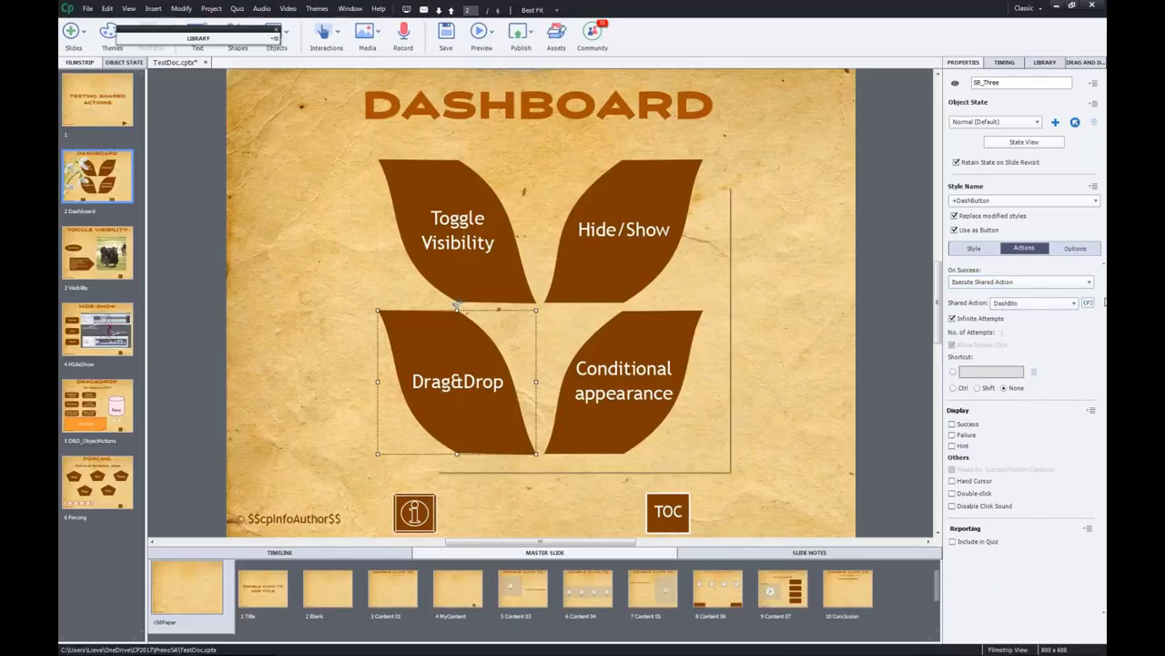
pyautogui.click(624, 305)
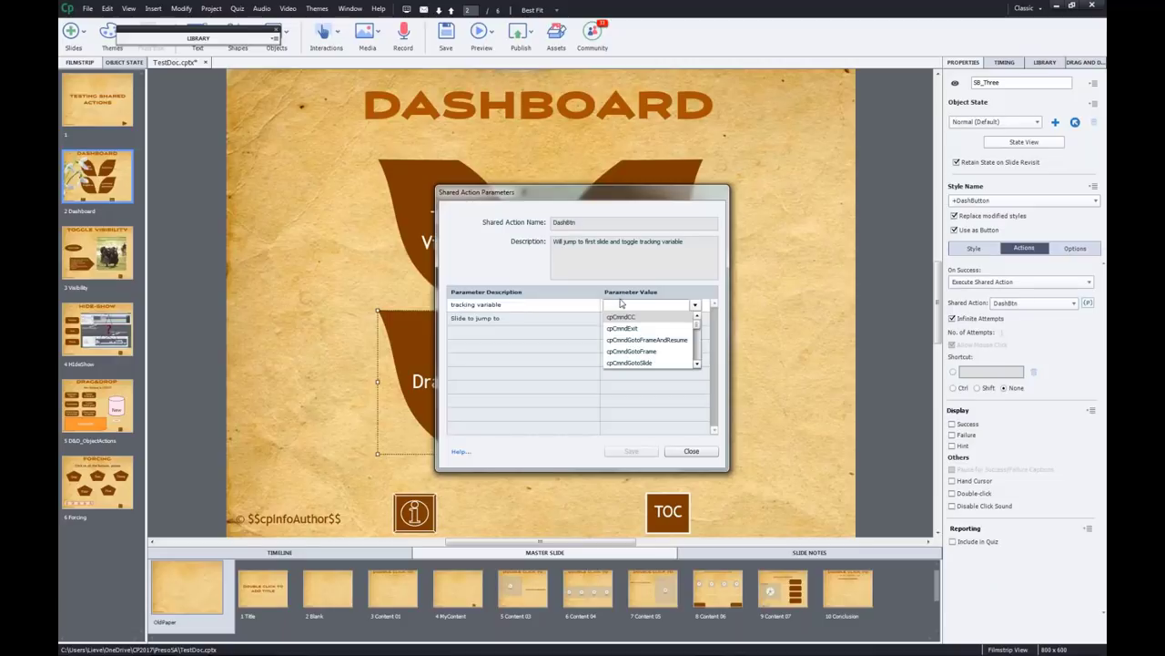
pyautogui.write('th')
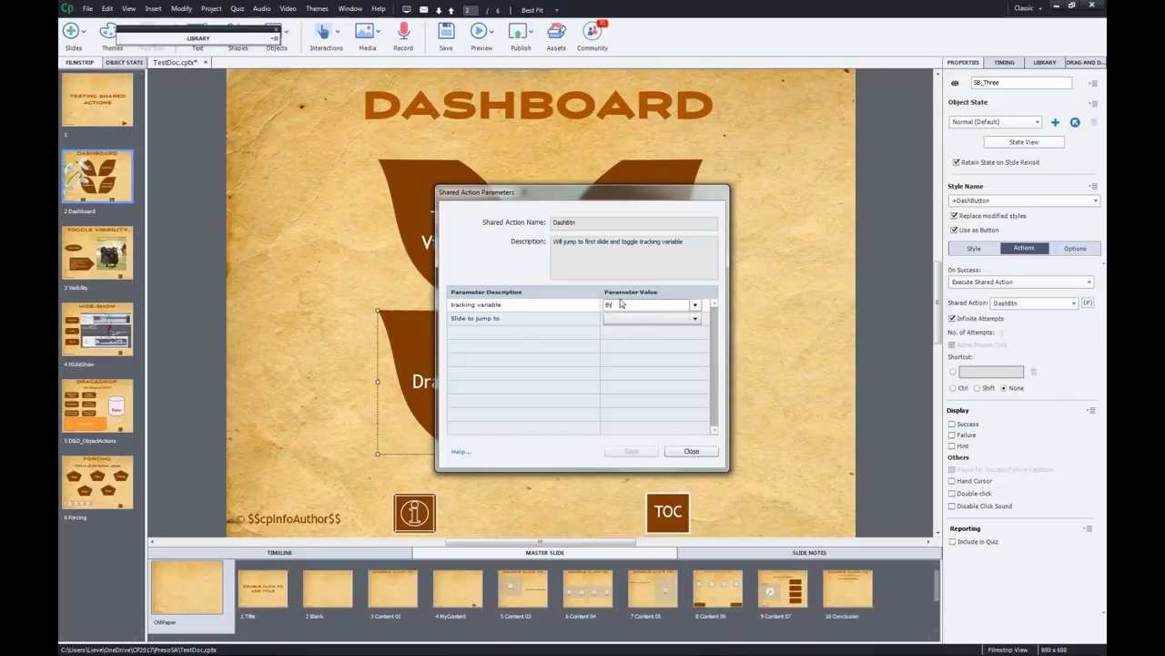
pyautogui.click(618, 316)
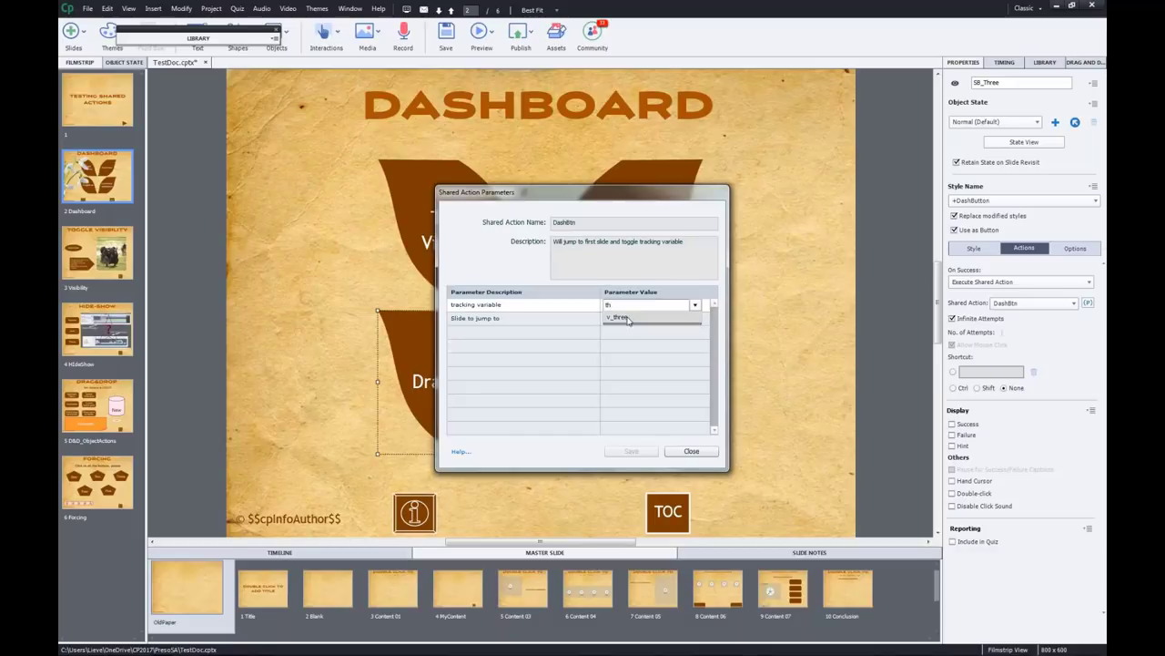
pyautogui.click(626, 318)
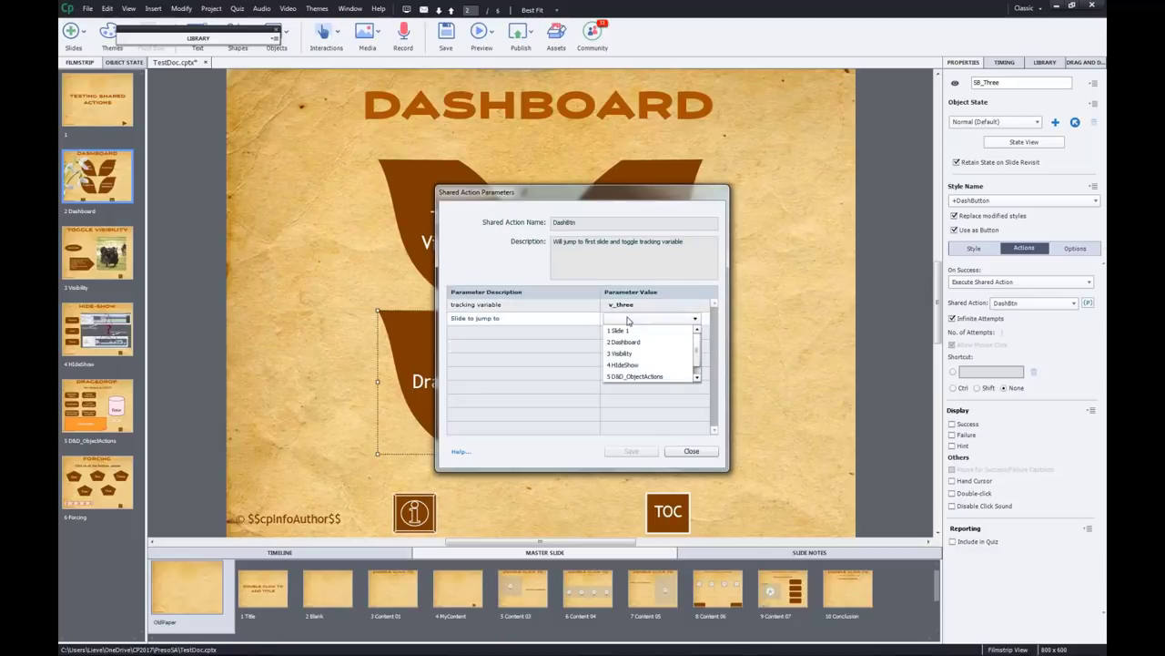
pyautogui.click(635, 375)
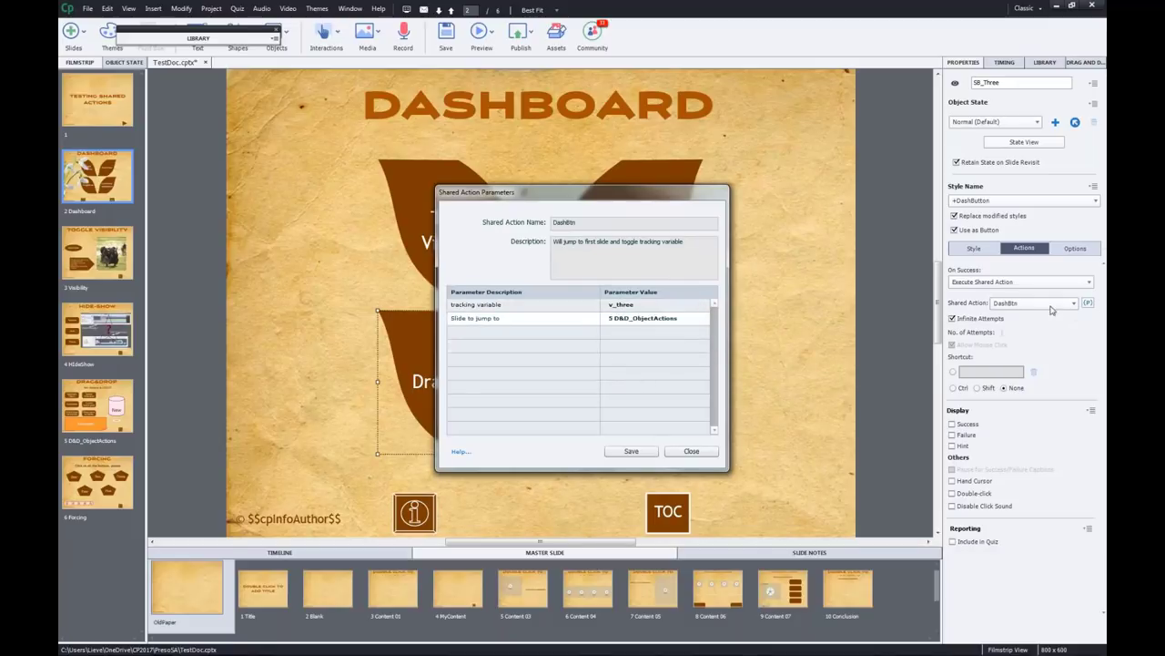
pyautogui.click(631, 453)
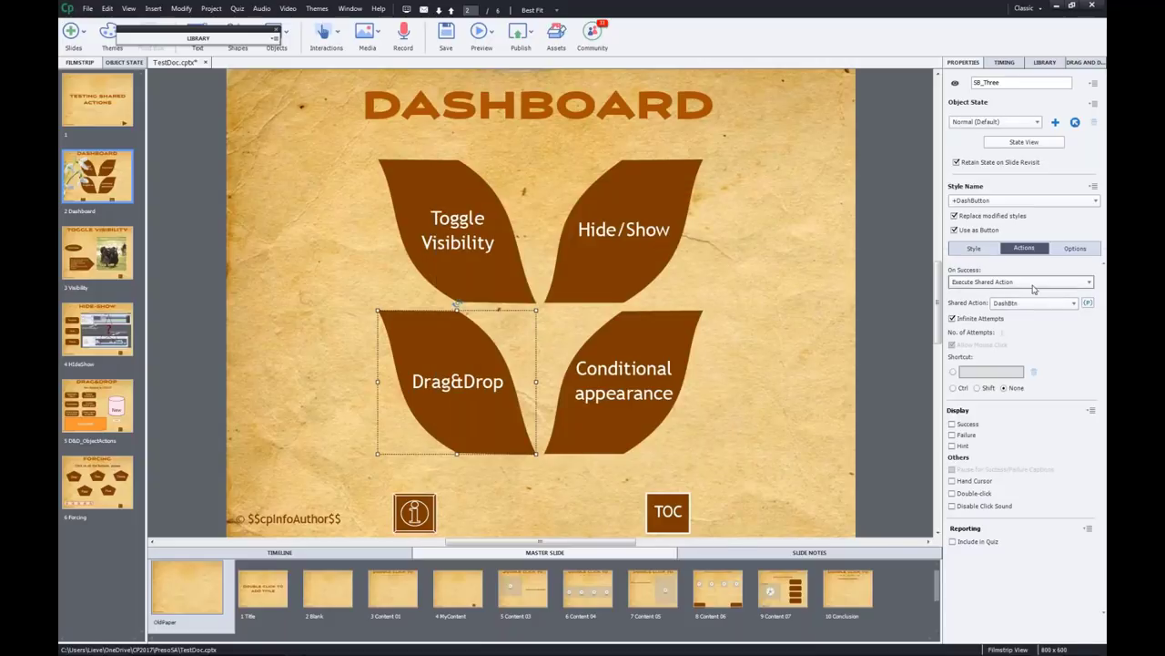
# - Set the Conditional appearance button's On Success event to execute the DashBtn shared action
pyautogui.click(601, 435)
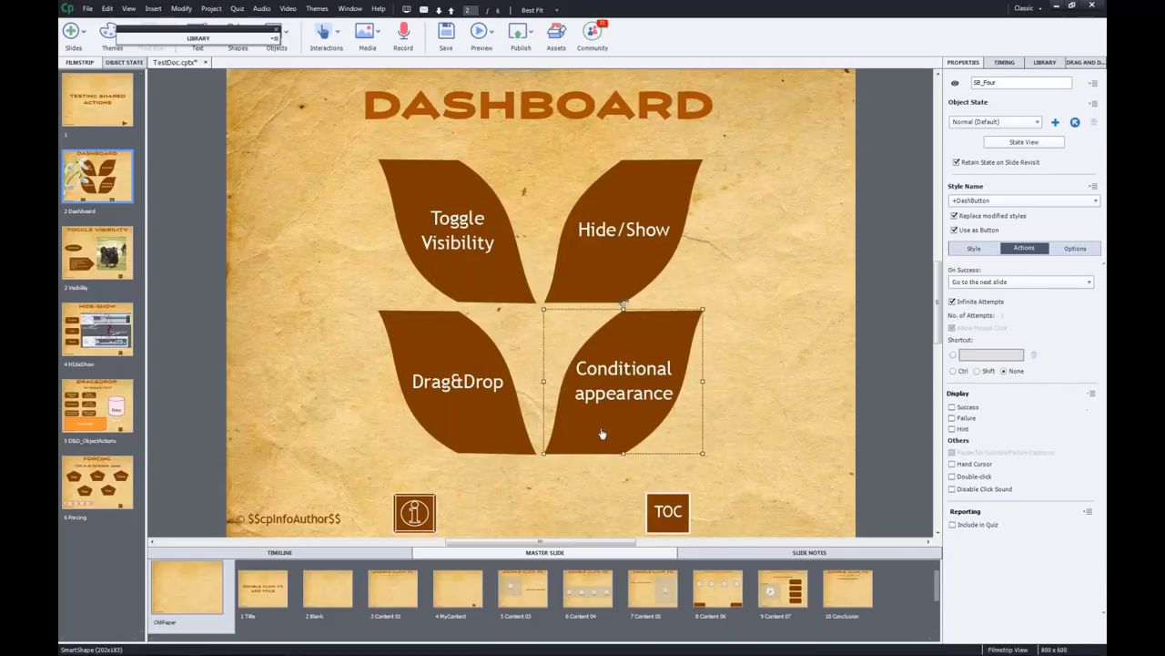
pyautogui.click(1030, 283)
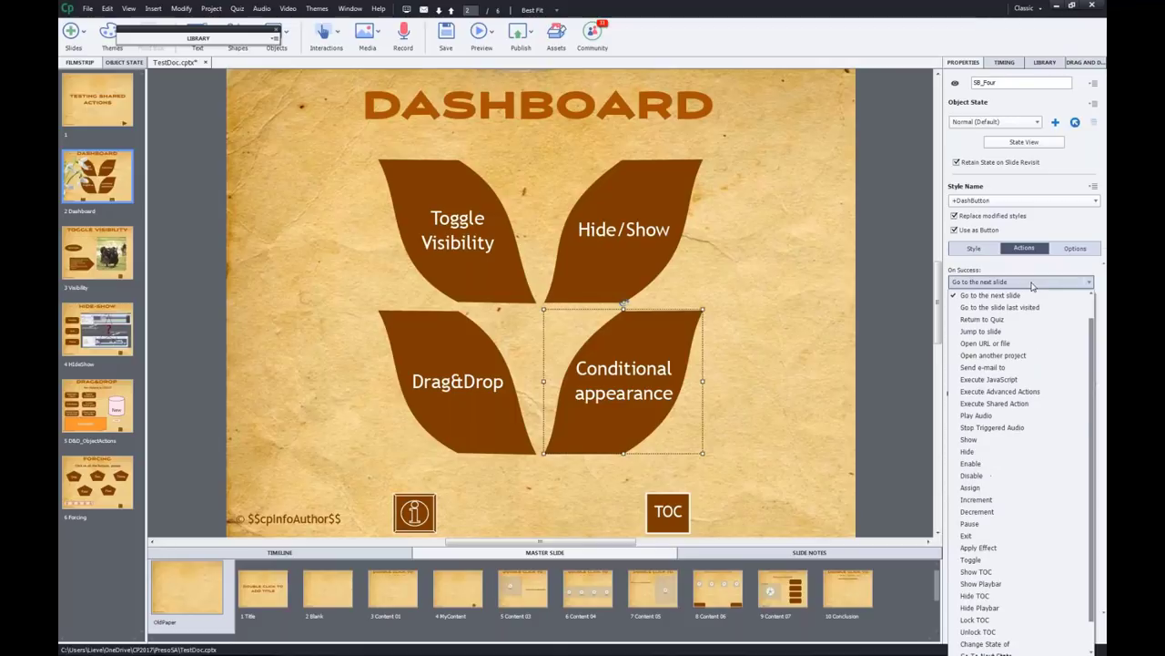
pyautogui.click(1027, 412)
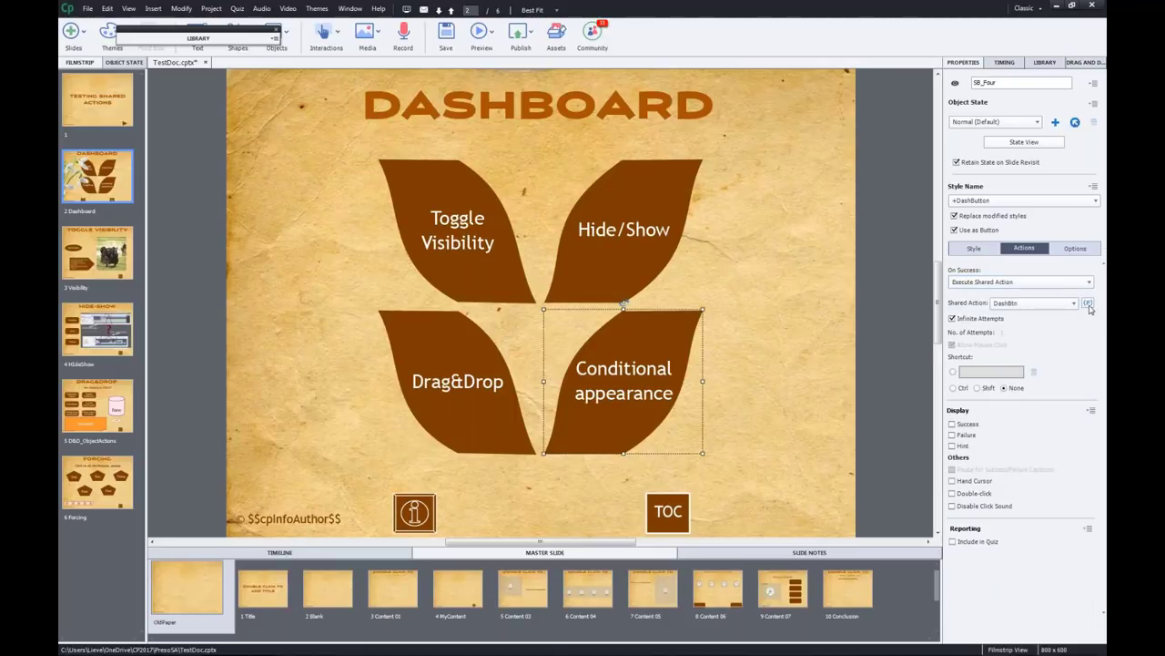
# - In the Conditional appearance button's DashBtn parameters, set the tracking variable to v_four and the slide to 6 Forcing, then save
pyautogui.click(1087, 303)
pyautogui.click(612, 306)
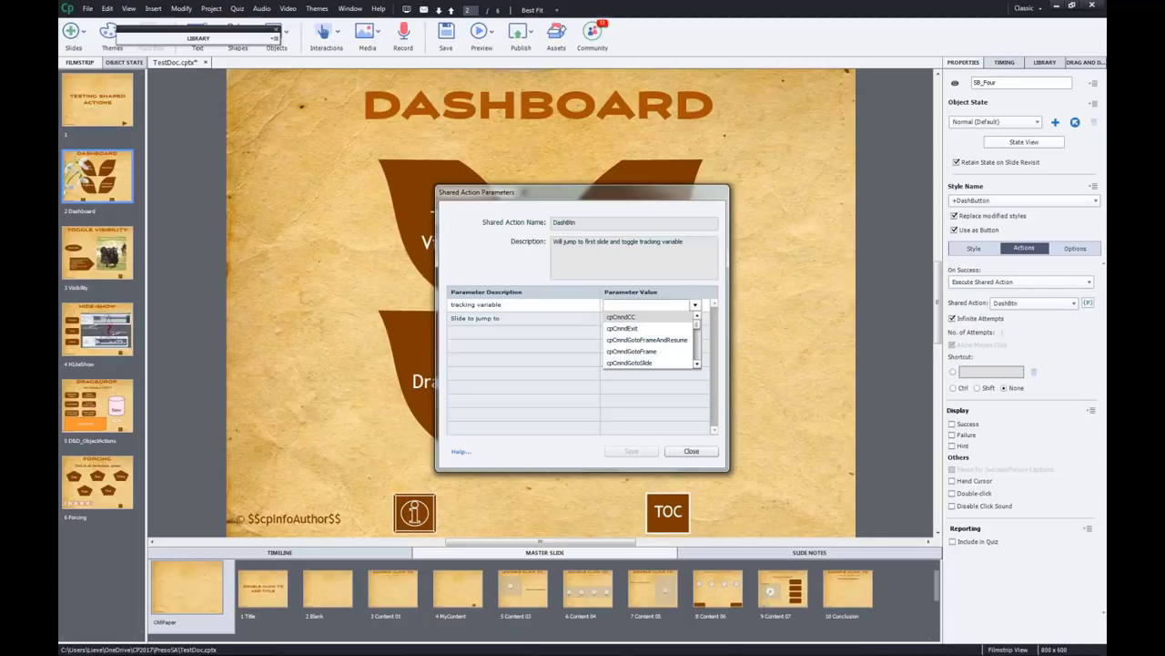
pyautogui.write('fo')
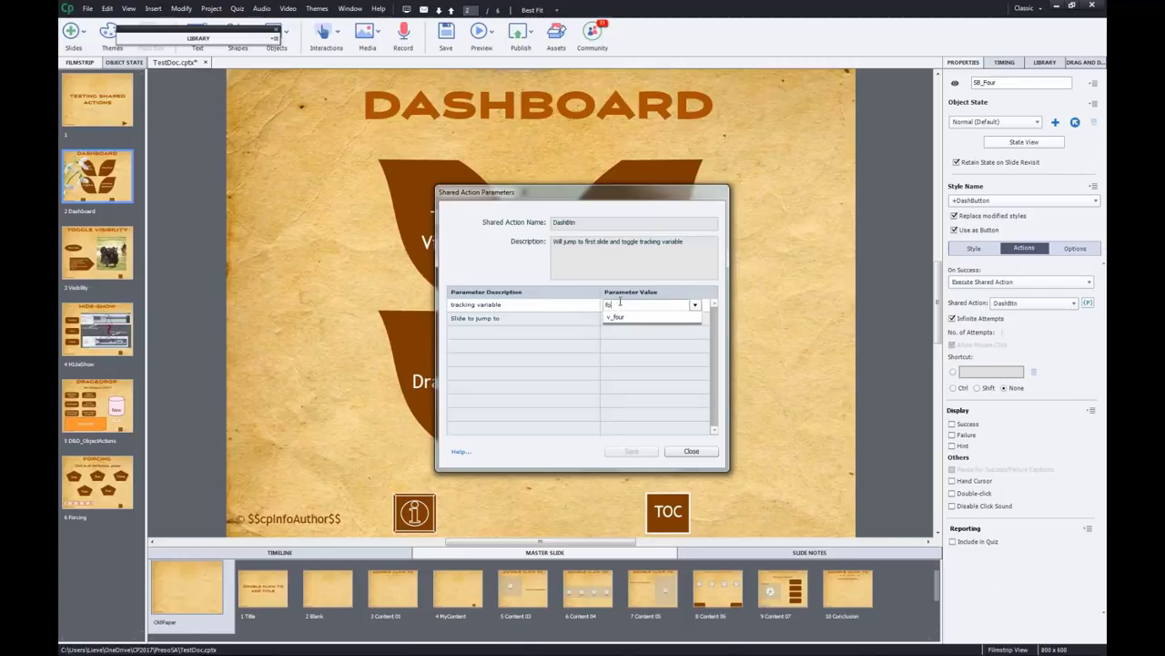
pyautogui.click(617, 317)
pyautogui.click(619, 318)
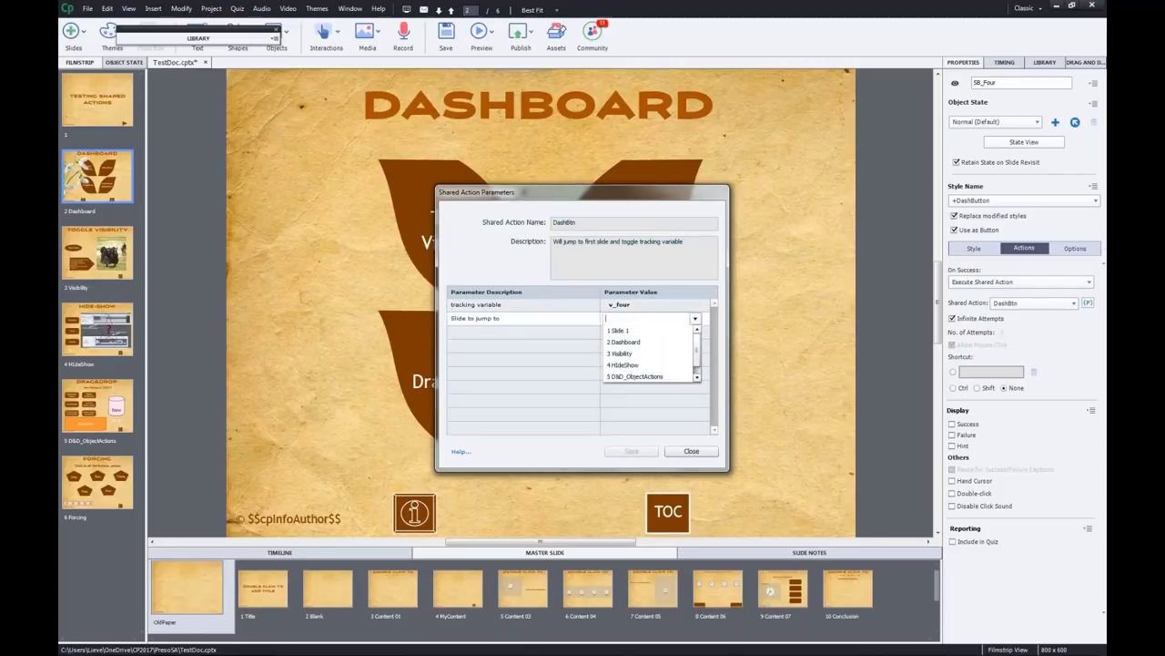
pyautogui.scroll(-1, 653, 374)
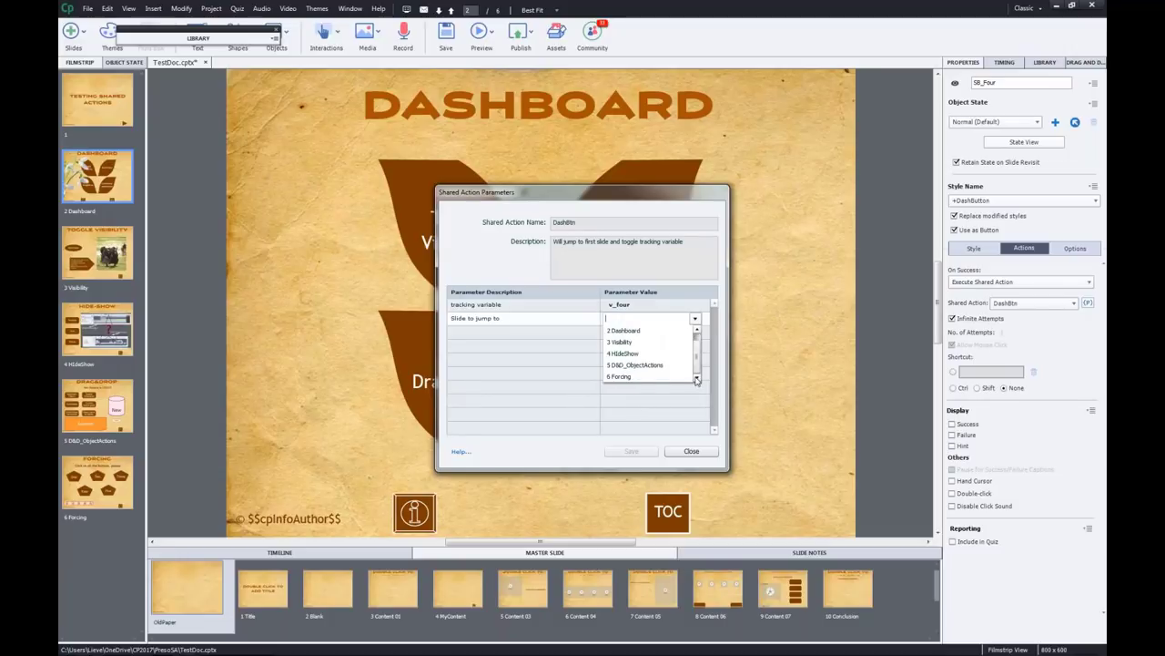
pyautogui.click(656, 377)
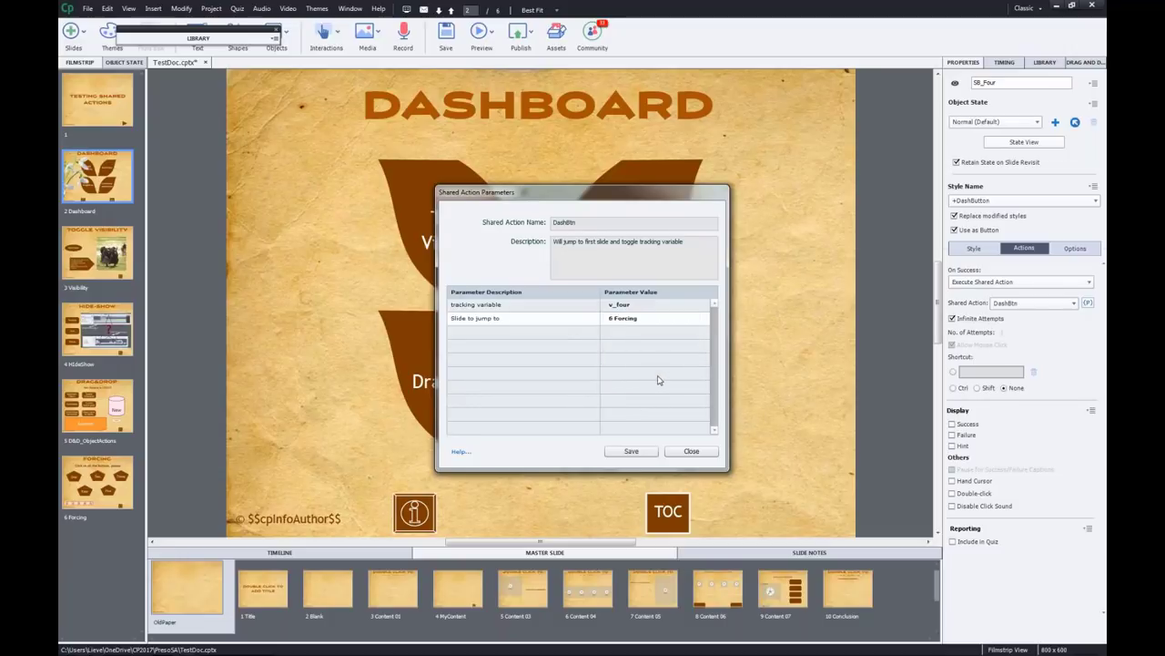
pyautogui.click(635, 451)
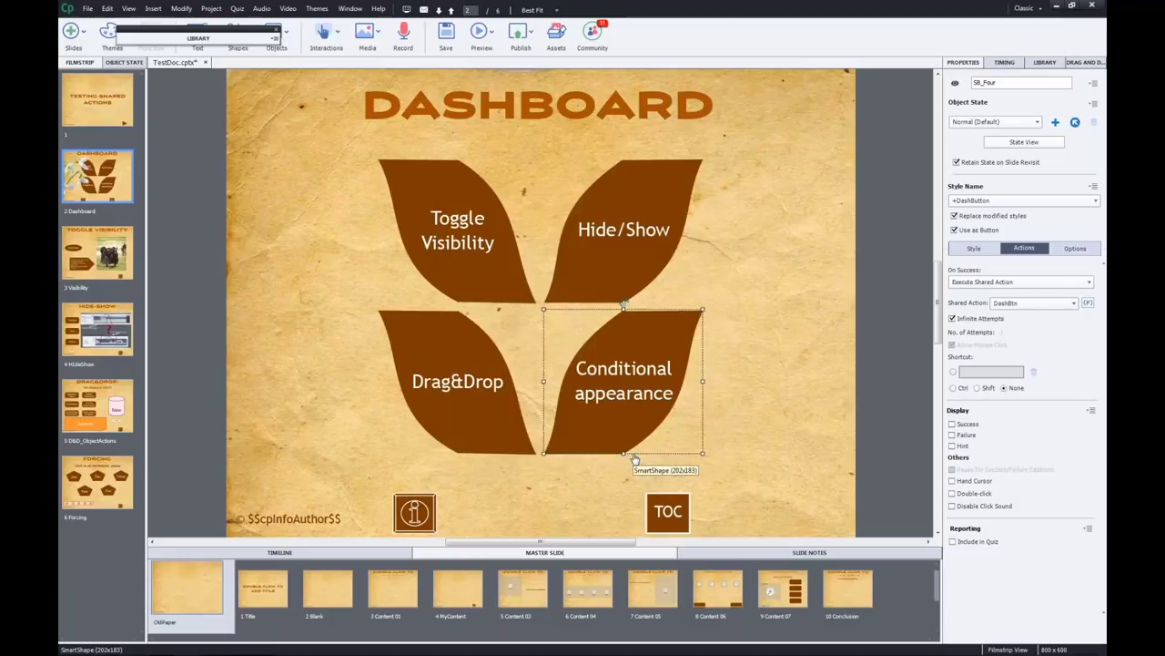
# - Examine the conditions and commands of the Dashboard slide's DassAct shared action in Advanced Actions, then close without saving
pyautogui.click(273, 232)
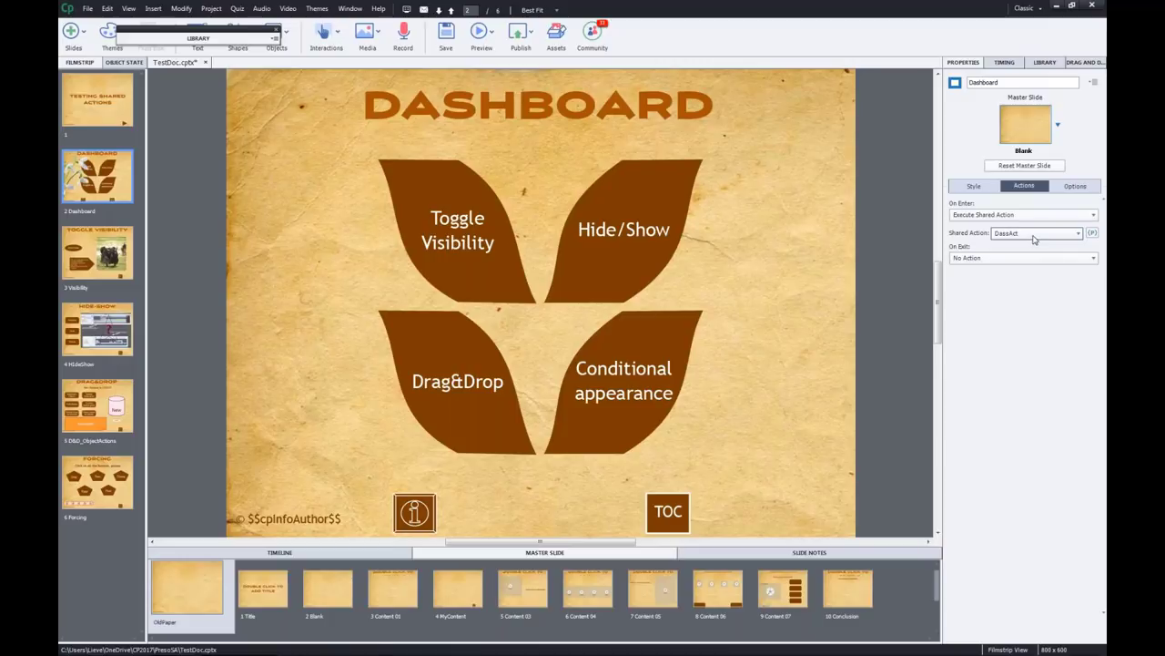
pyautogui.click(207, 9)
pyautogui.click(222, 21)
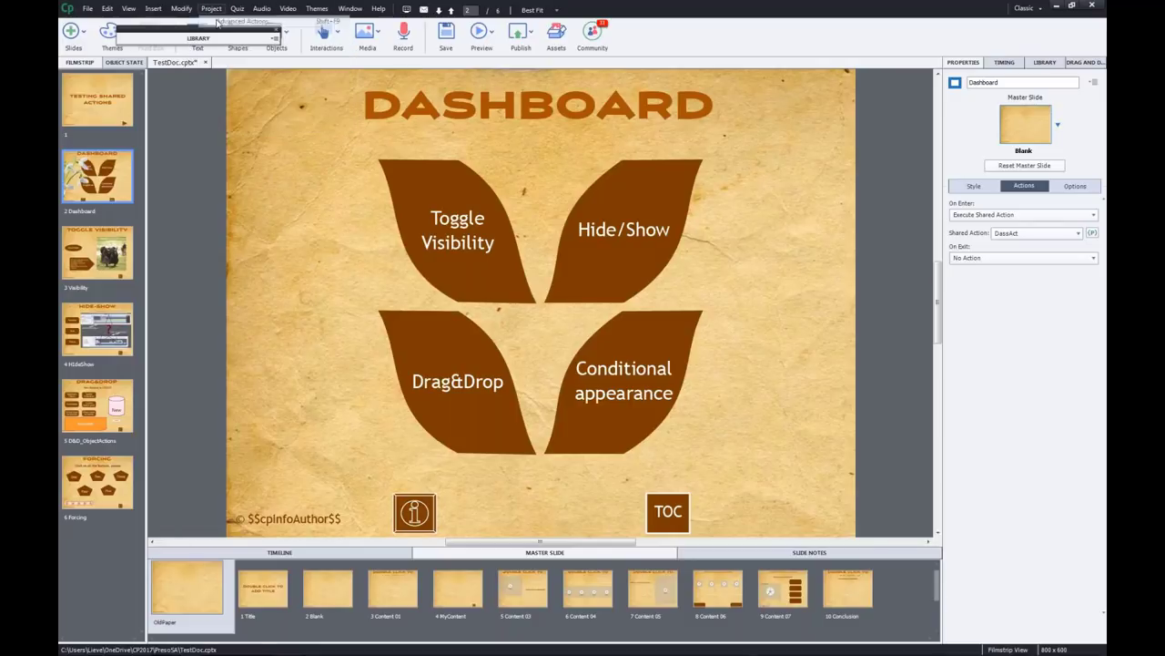
pyautogui.click(496, 173)
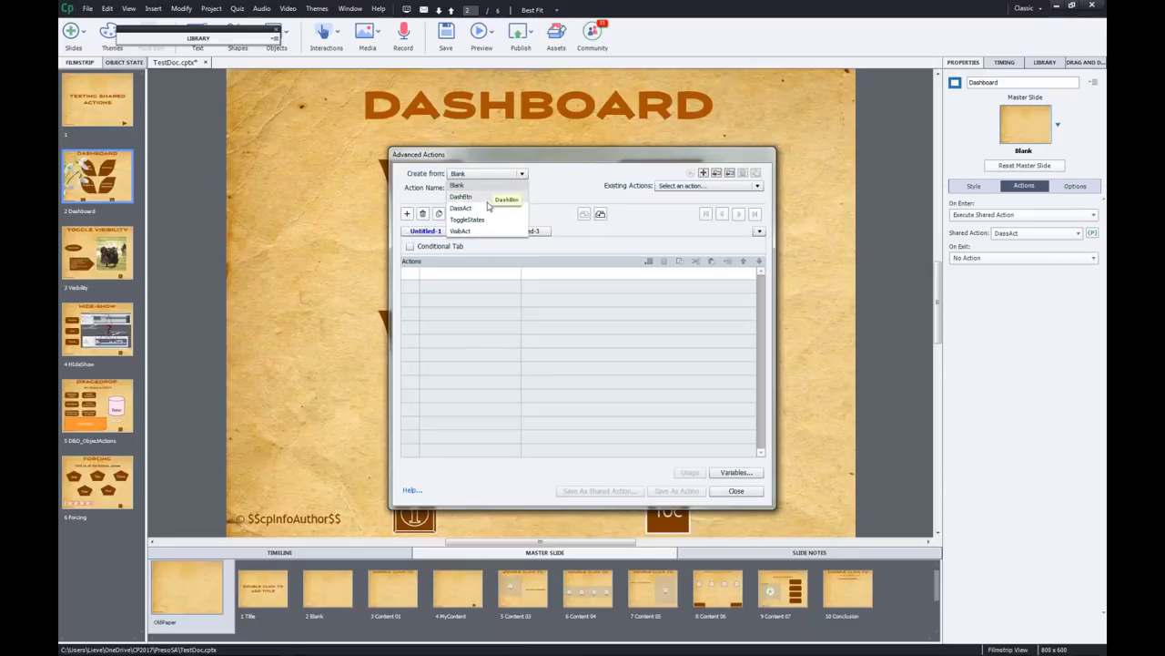
pyautogui.click(490, 209)
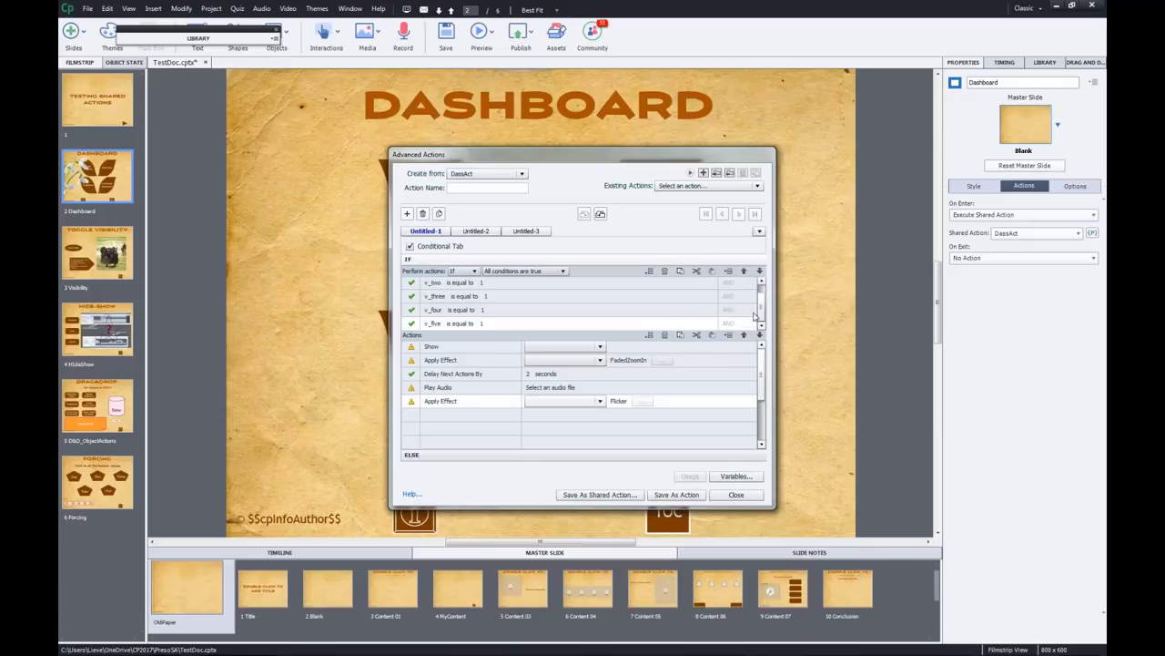
pyautogui.moveTo(761, 315); pyautogui.dragTo(762, 303)
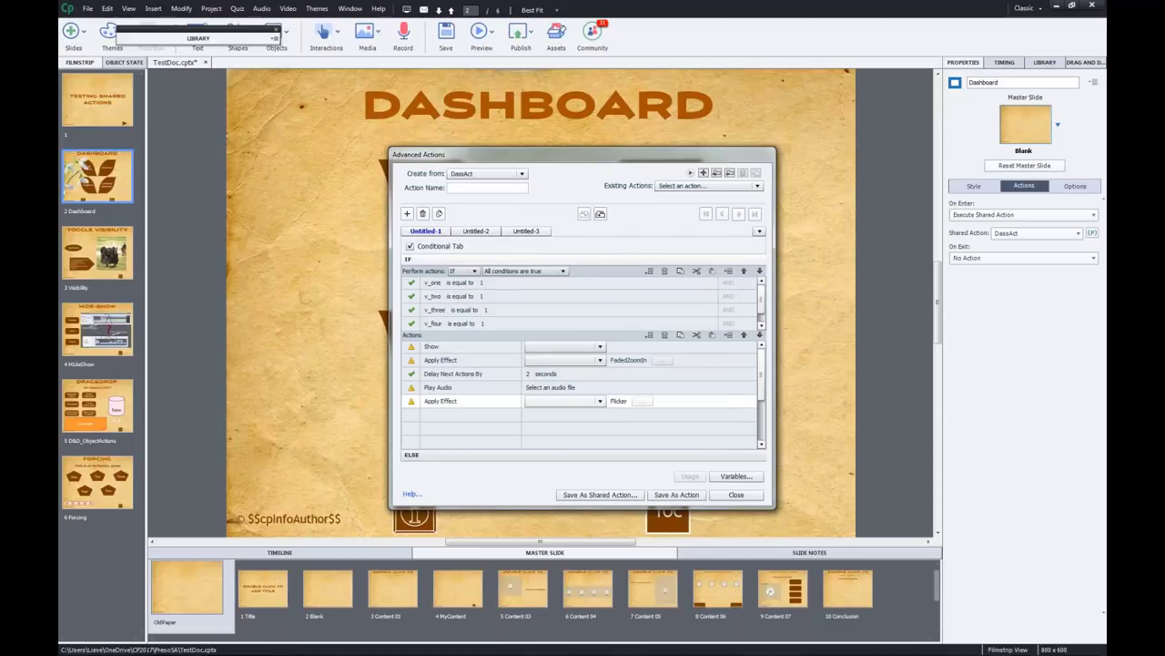
pyautogui.scroll(-1, 762, 308)
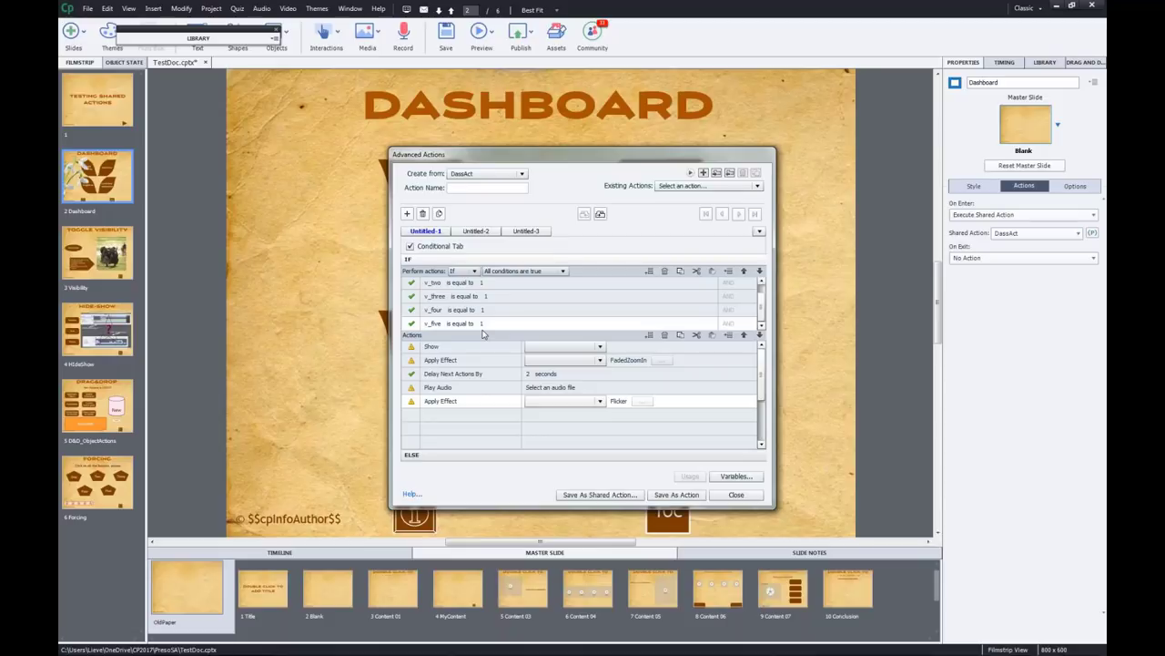
pyautogui.click(734, 496)
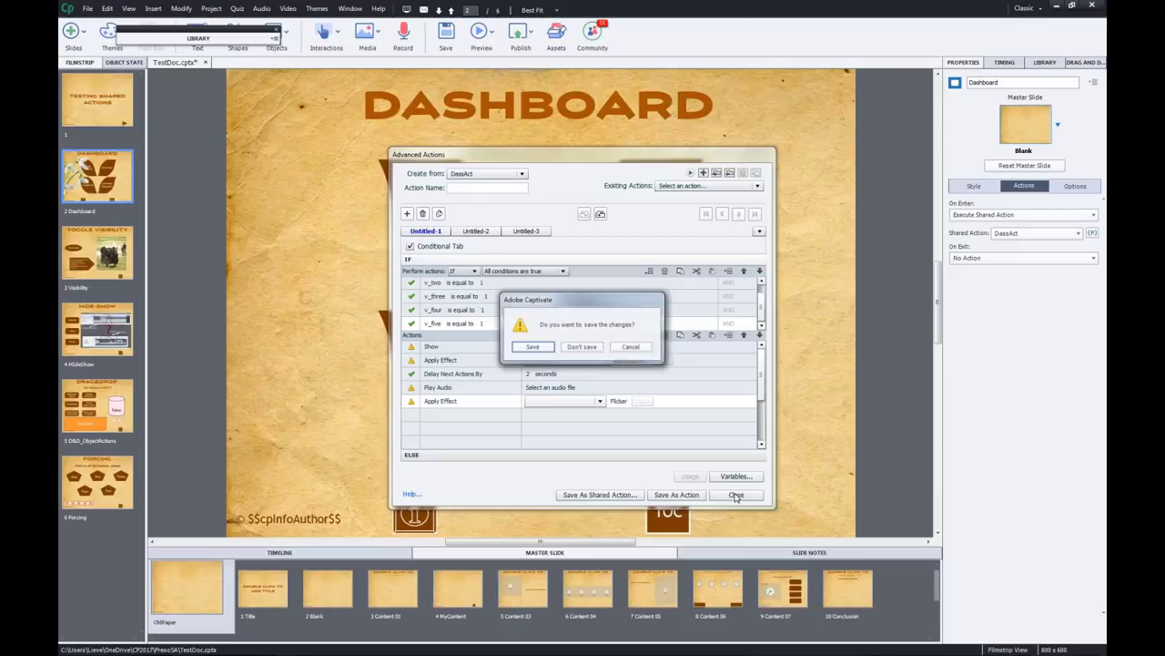
pyautogui.click(583, 347)
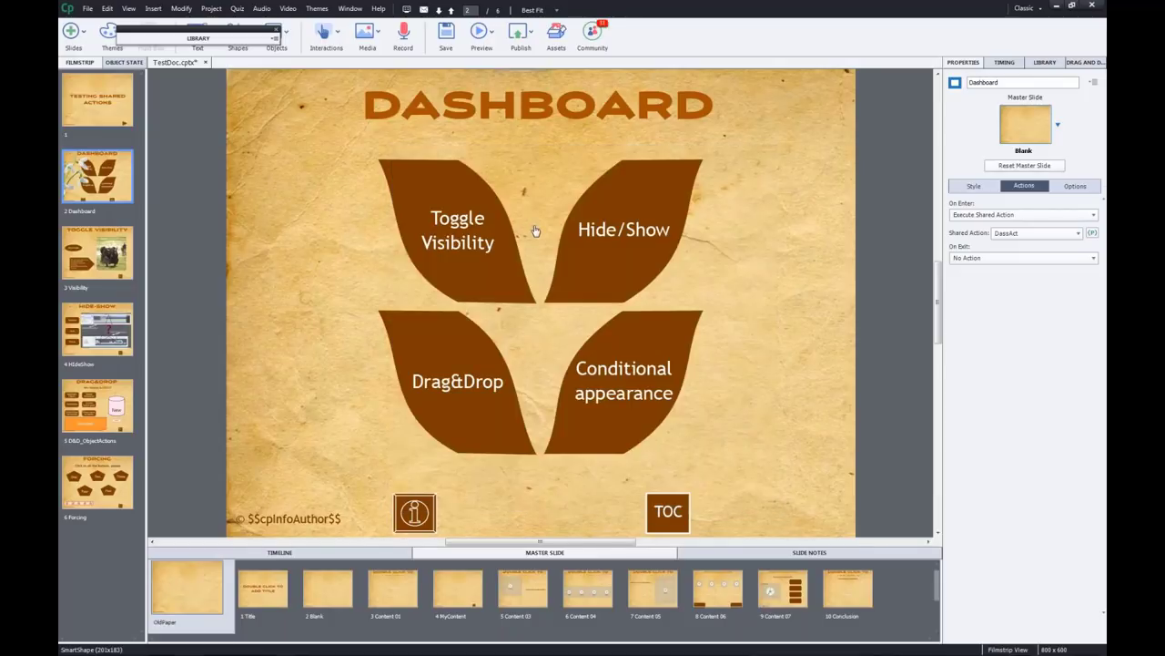
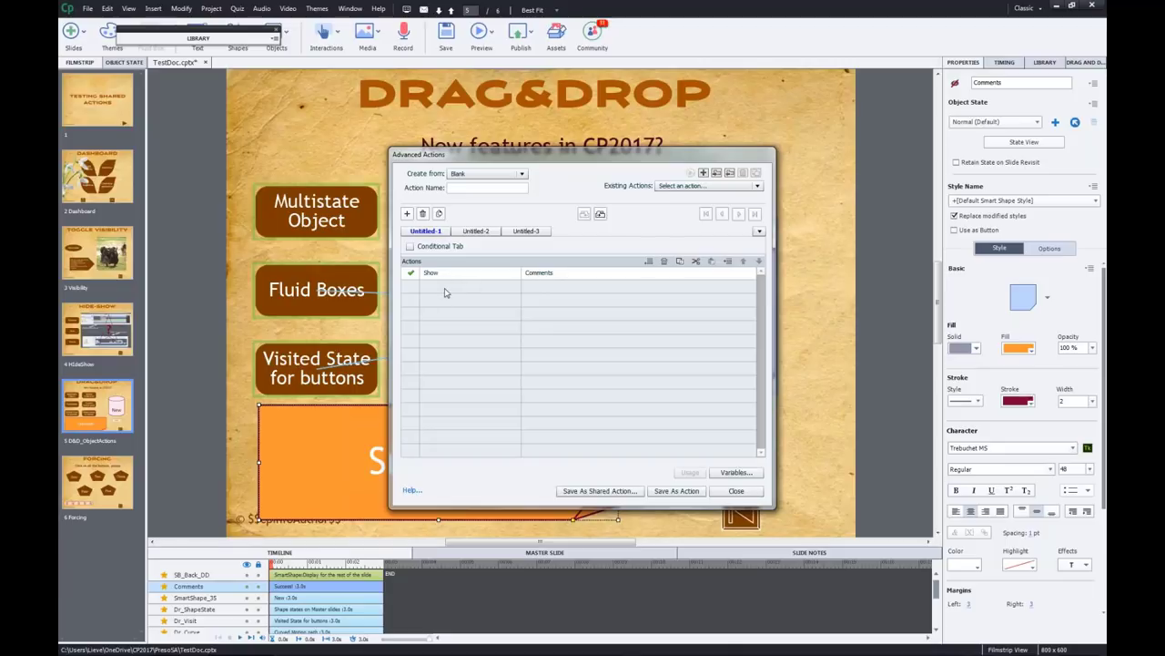
# - Add a Change State of command to the advanced action that sets Comments to its Normal state
pyautogui.doubleClick(444, 289)
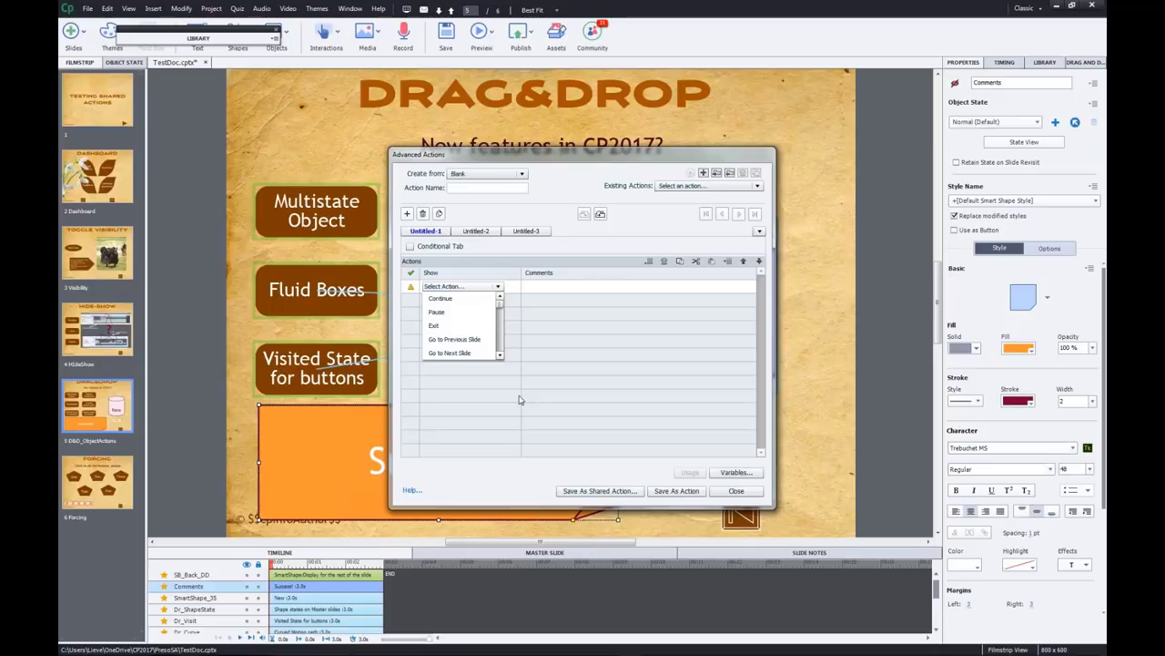
pyautogui.click(466, 288)
pyautogui.click(465, 287)
pyautogui.write('ch')
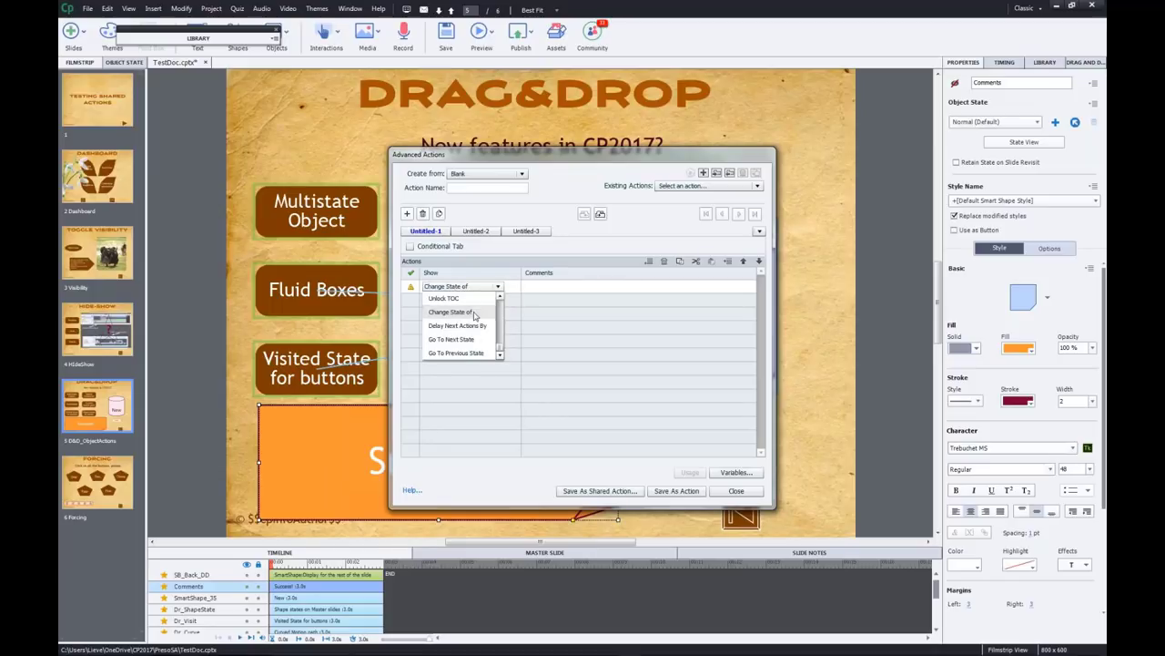
pyautogui.click(474, 314)
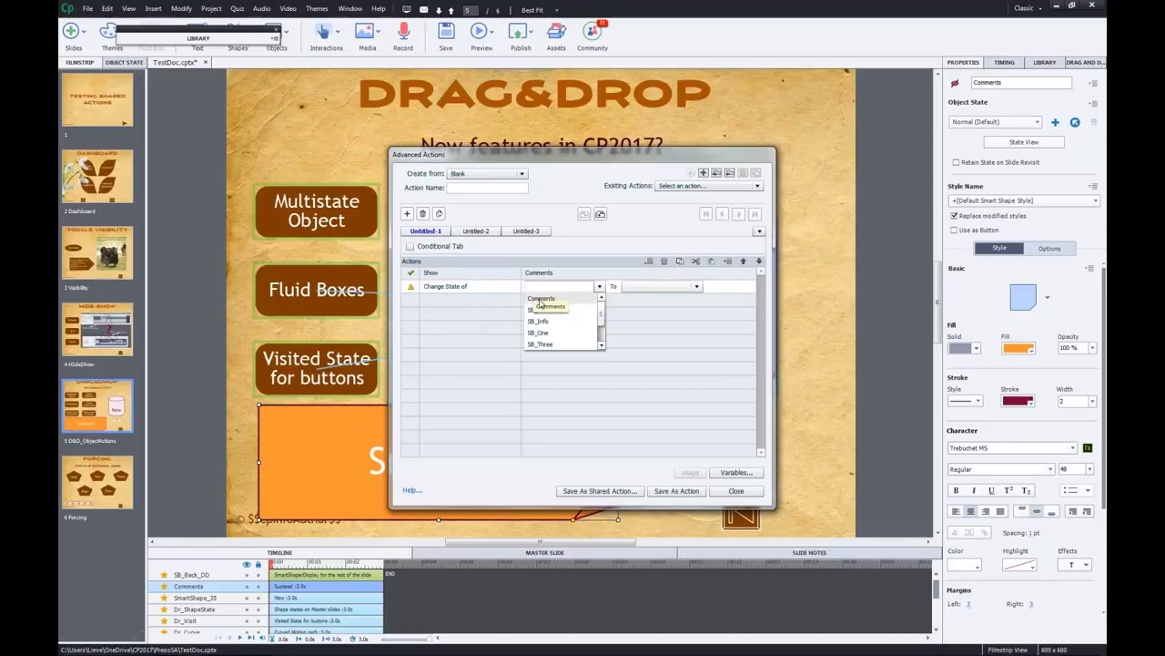
pyautogui.click(541, 303)
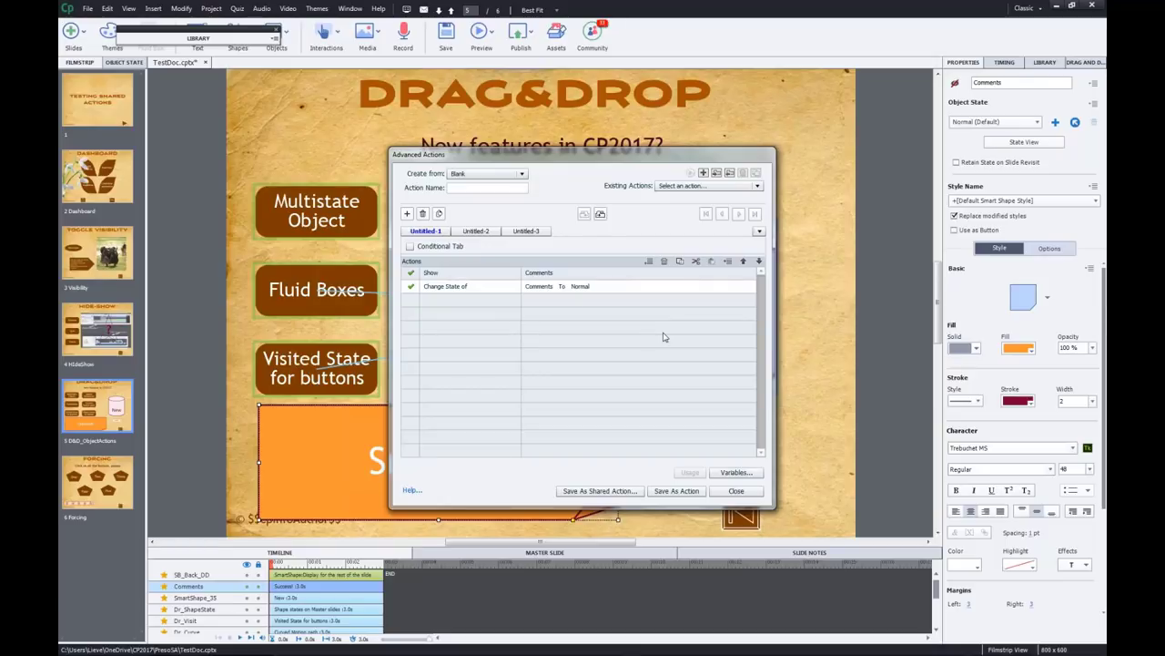
# - Name the advanced action DD_CorrectAct
pyautogui.click(462, 186)
pyautogui.write('DD_correctAct')
pyautogui.click(461, 186)
pyautogui.press('BackSpace')
pyautogui.write('C')
# - Add a Delay Next Actions By command to the advanced action with a literal value of 2 seconds
pyautogui.click(436, 300)
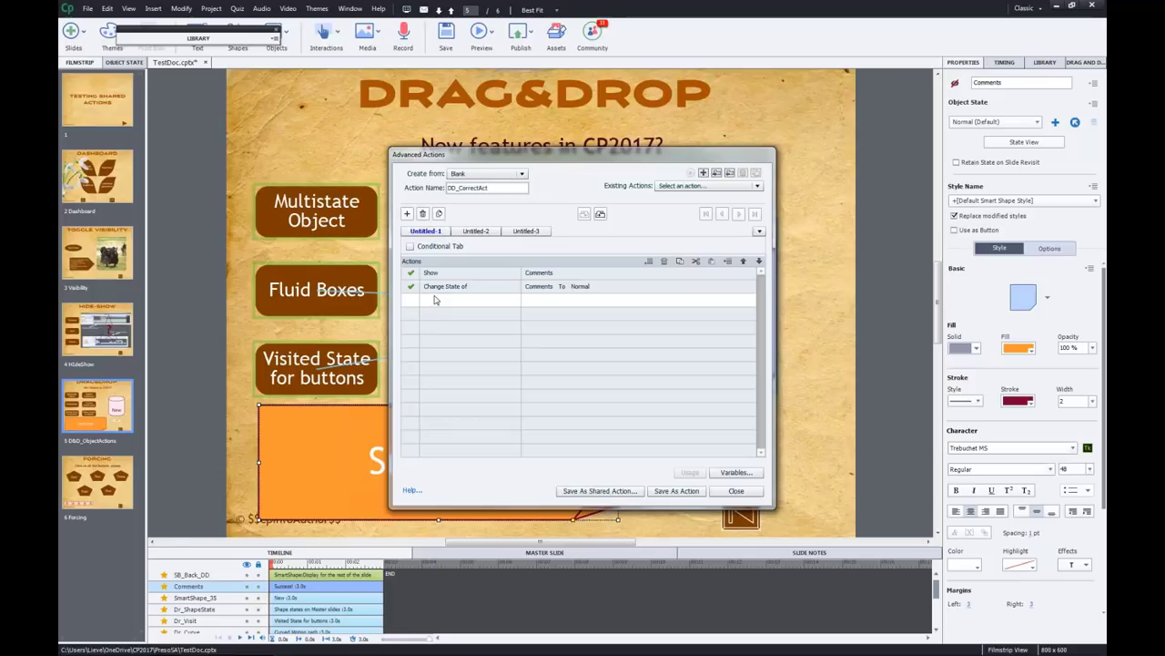
pyautogui.click(432, 304)
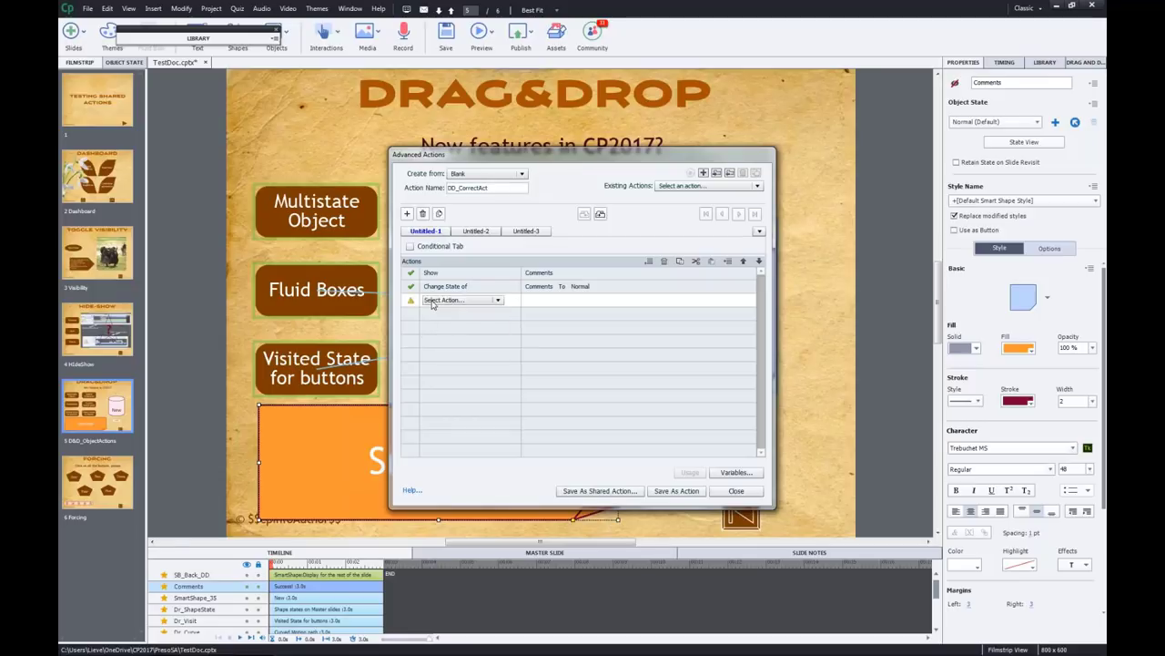
pyautogui.click(434, 302)
pyautogui.scroll(-10, 434, 303)
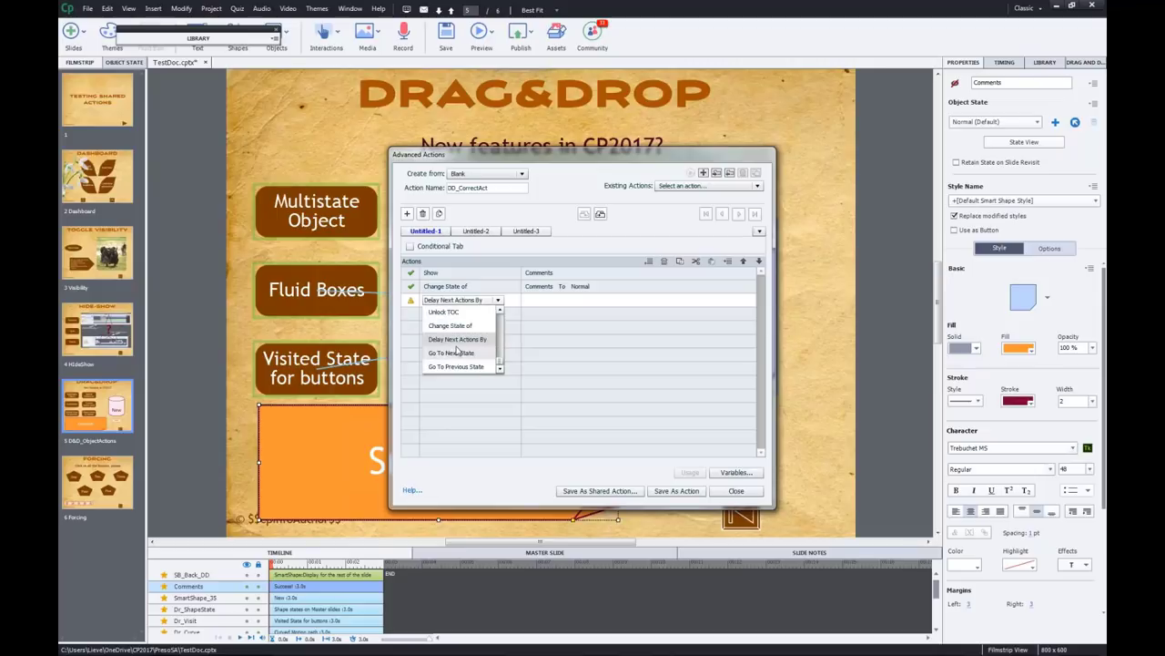
pyautogui.click(457, 340)
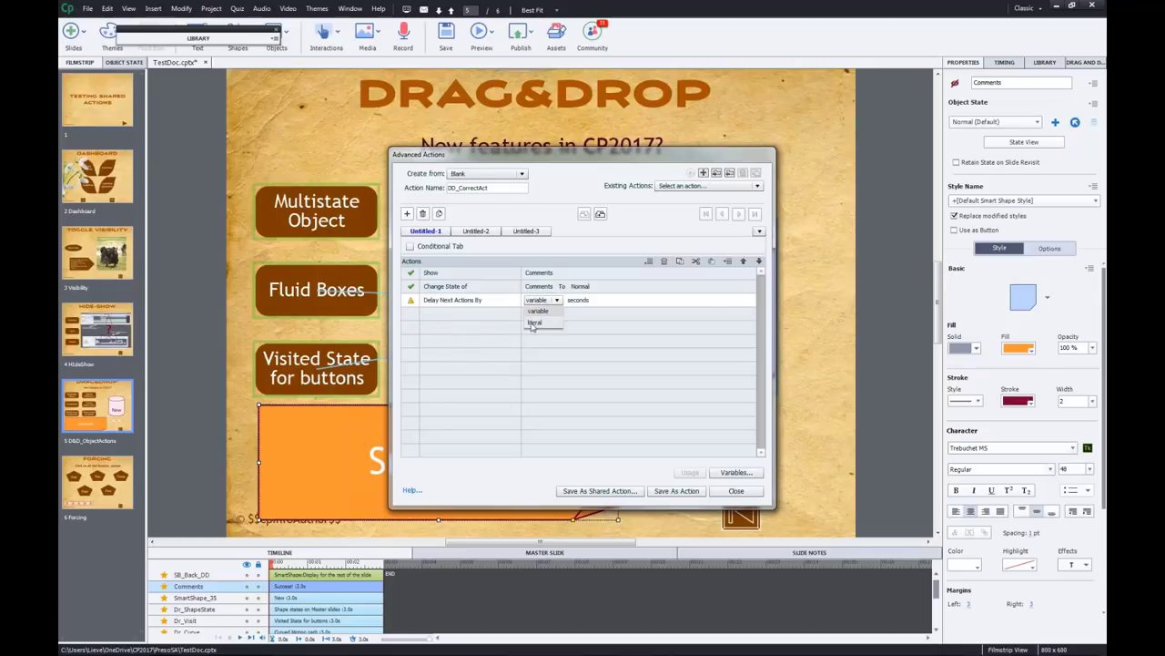
pyautogui.click(532, 319)
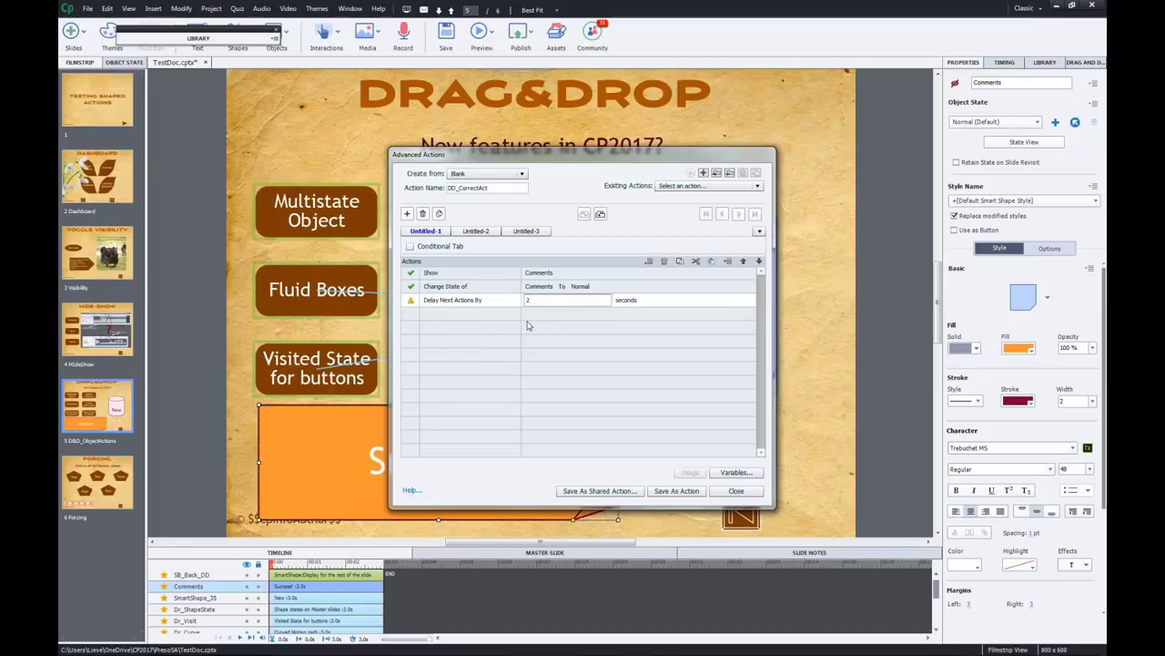
# - Add a Hide command for Comments to the advanced action and save the action
pyautogui.click(444, 317)
pyautogui.click(444, 318)
pyautogui.press('h')
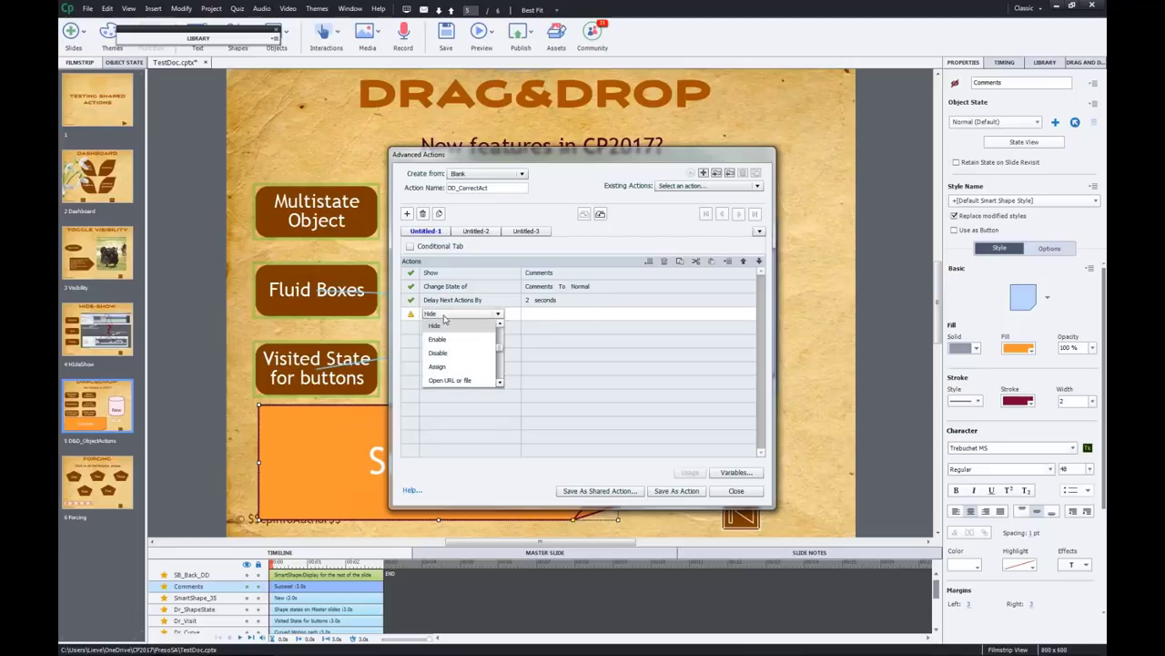
pyautogui.click(444, 326)
pyautogui.click(599, 314)
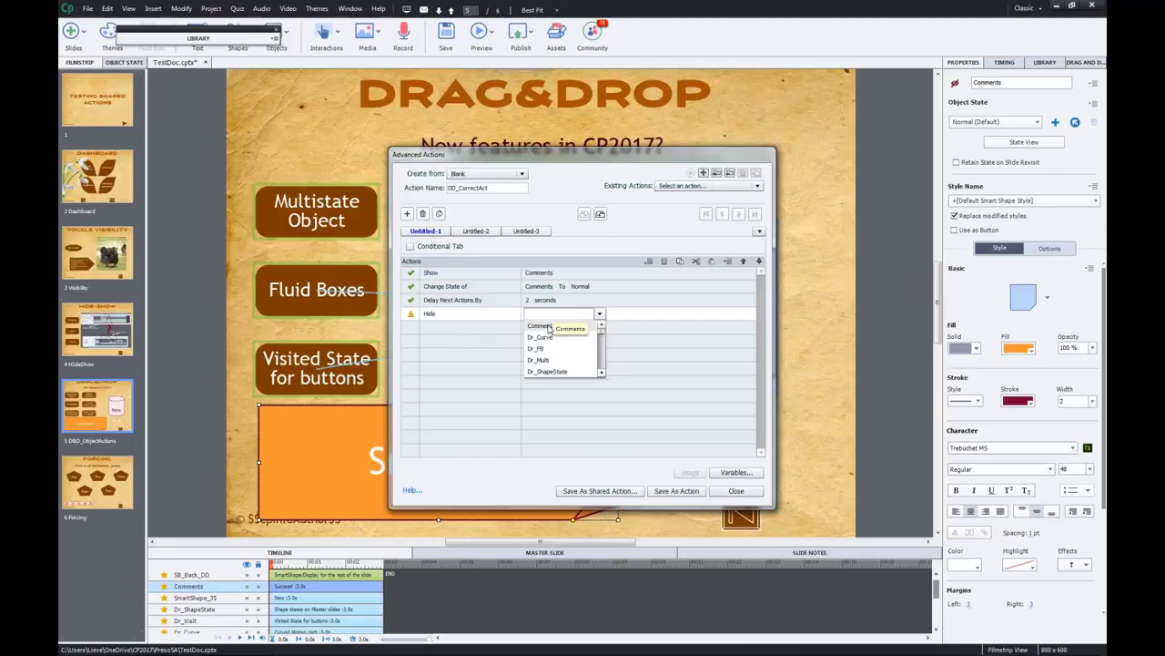
pyautogui.click(544, 320)
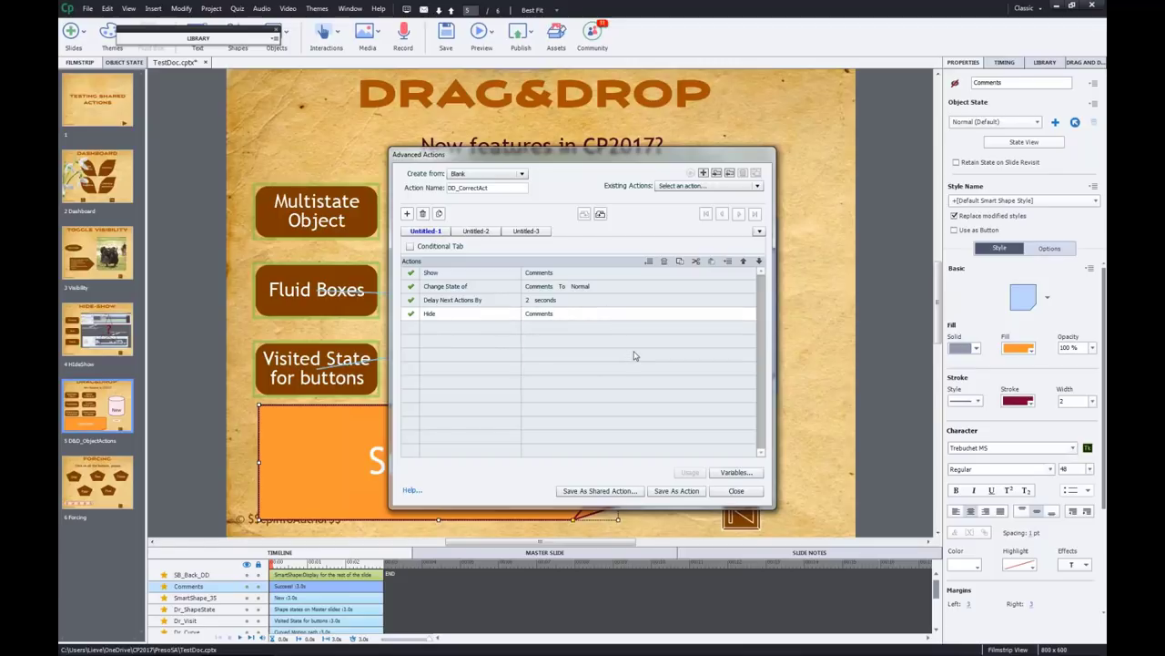
pyautogui.click(677, 491)
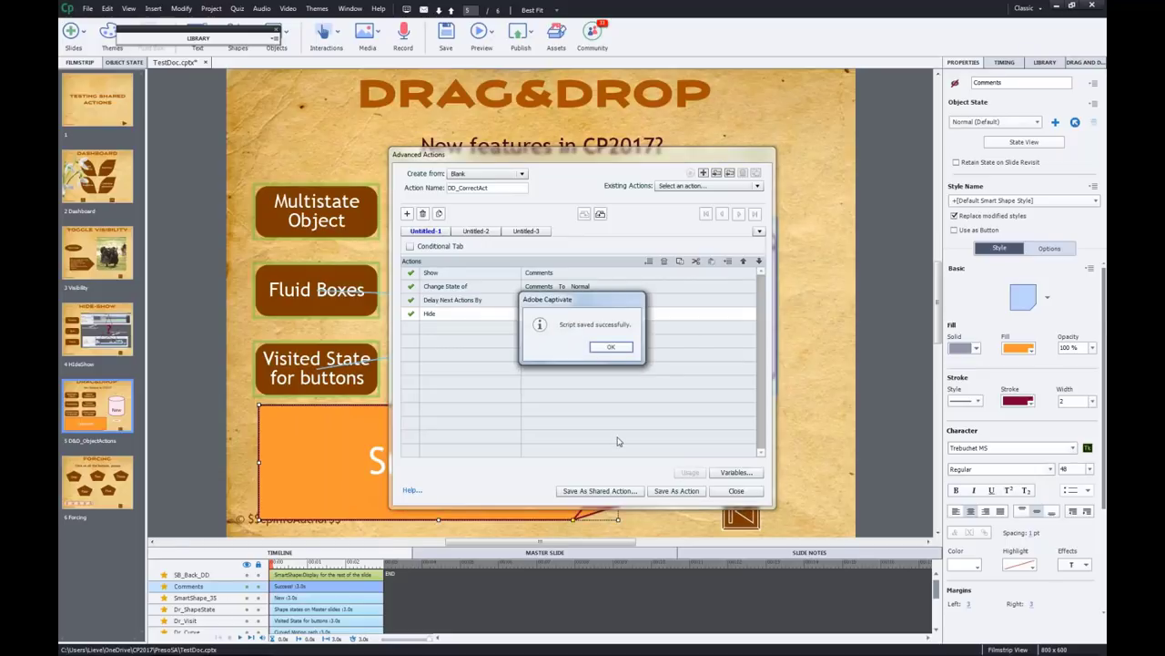
pyautogui.click(608, 352)
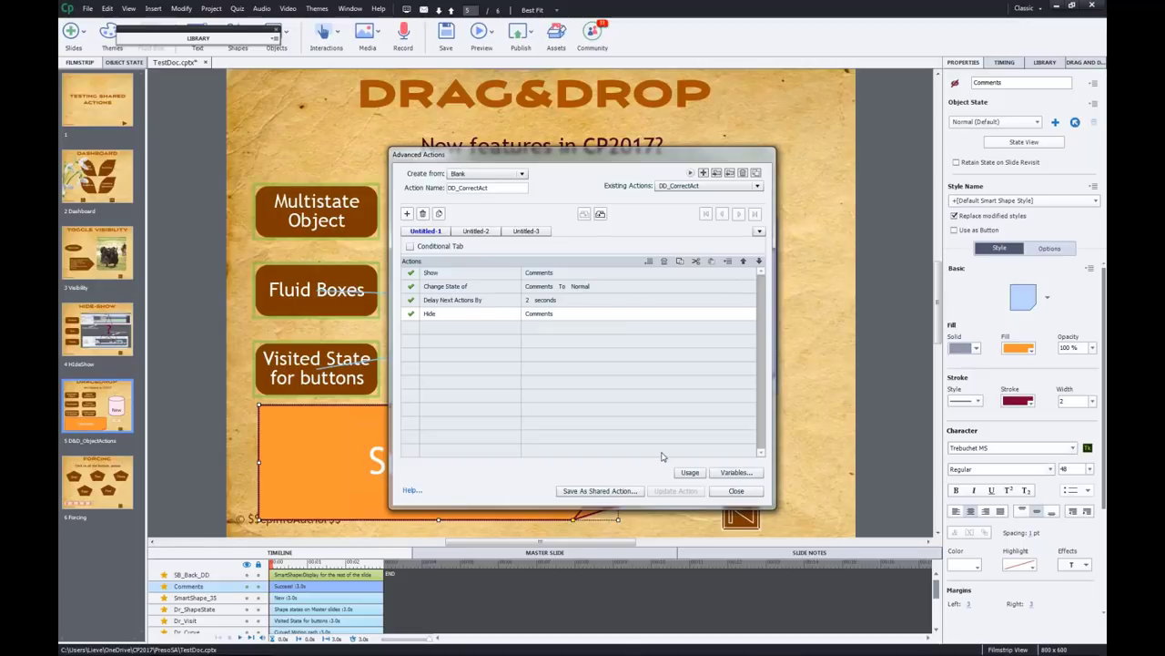
# - Set the Change State of command to switch Comments to its Curve state
pyautogui.click(581, 287)
pyautogui.click(644, 286)
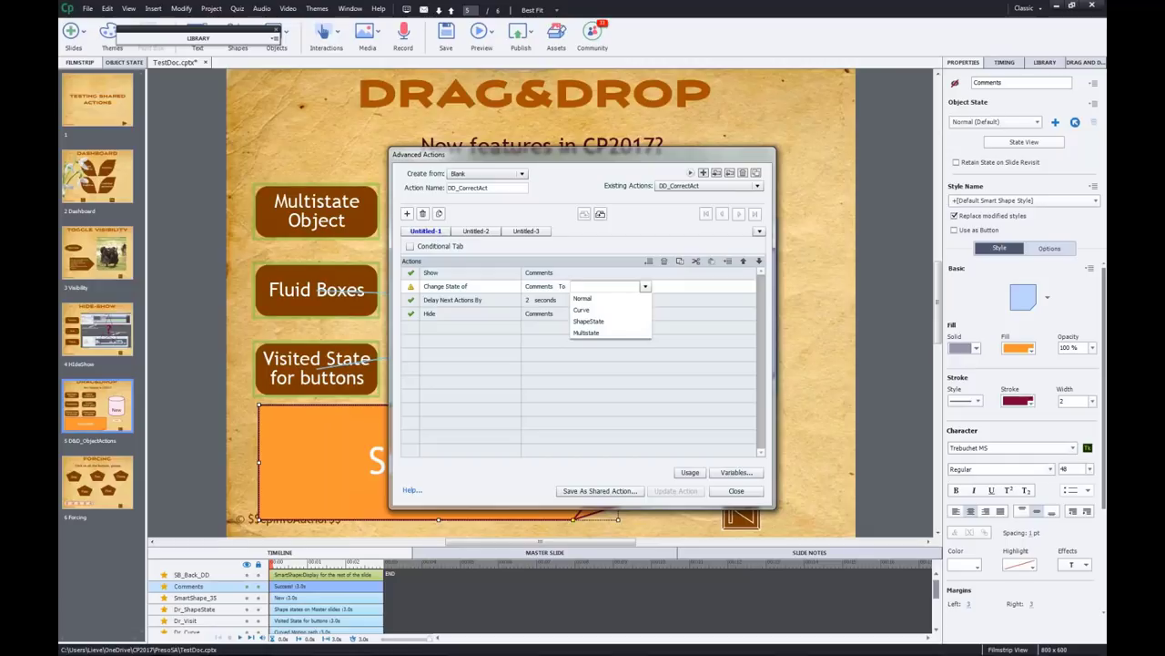
pyautogui.click(583, 310)
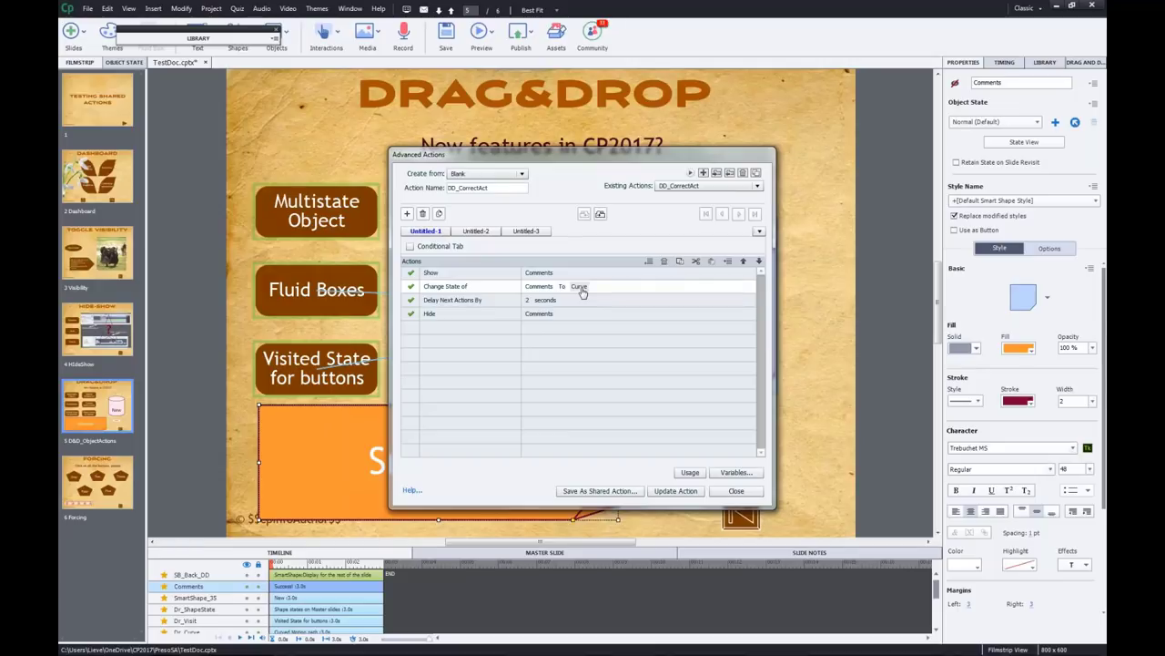
# - Set up a shared action named DD_WrongAct with the description "Will show Comment multistate for wrong answer in D and D"
pyautogui.click(593, 491)
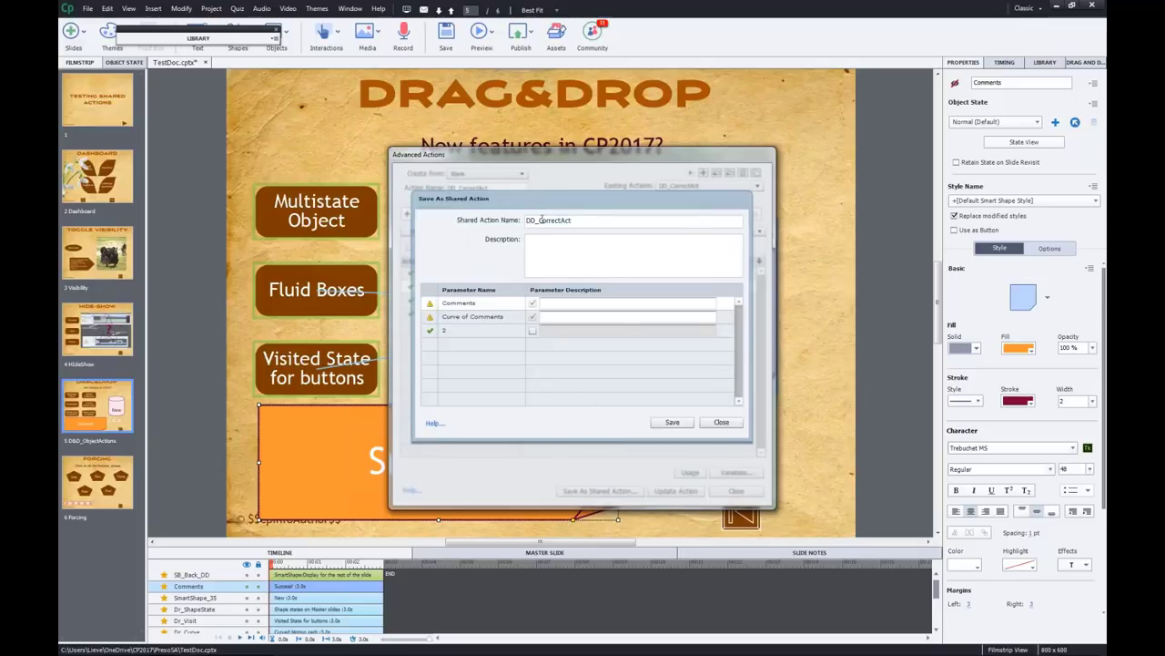
pyautogui.moveTo(538, 220); pyautogui.dragTo(561, 220)
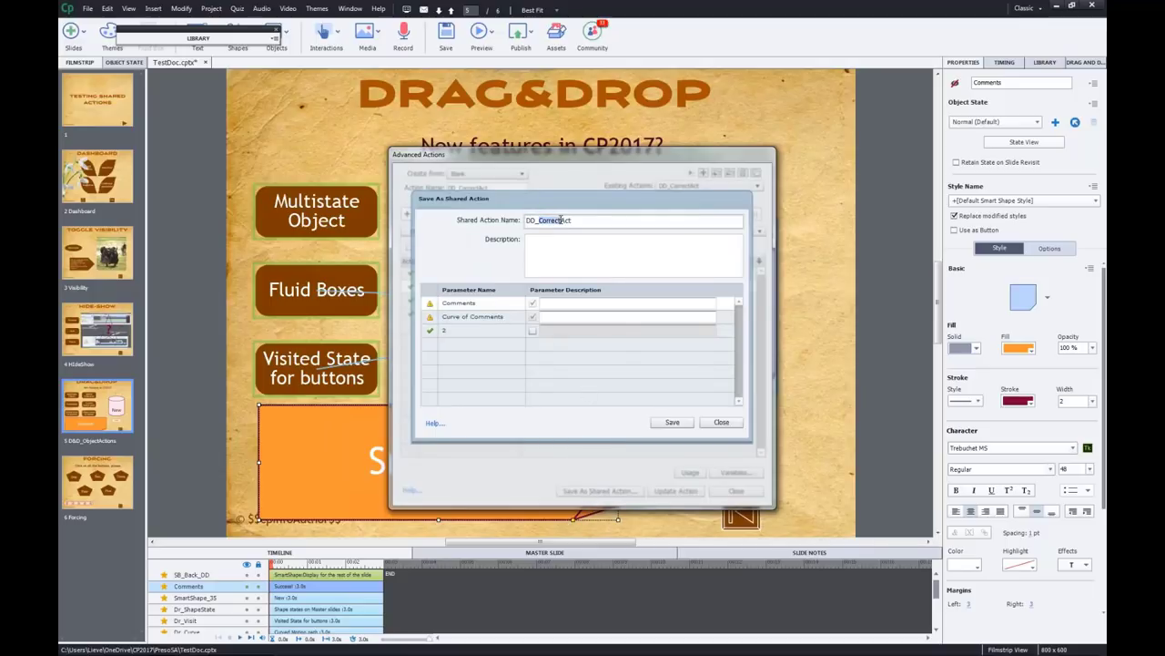
pyautogui.write('Wrong')
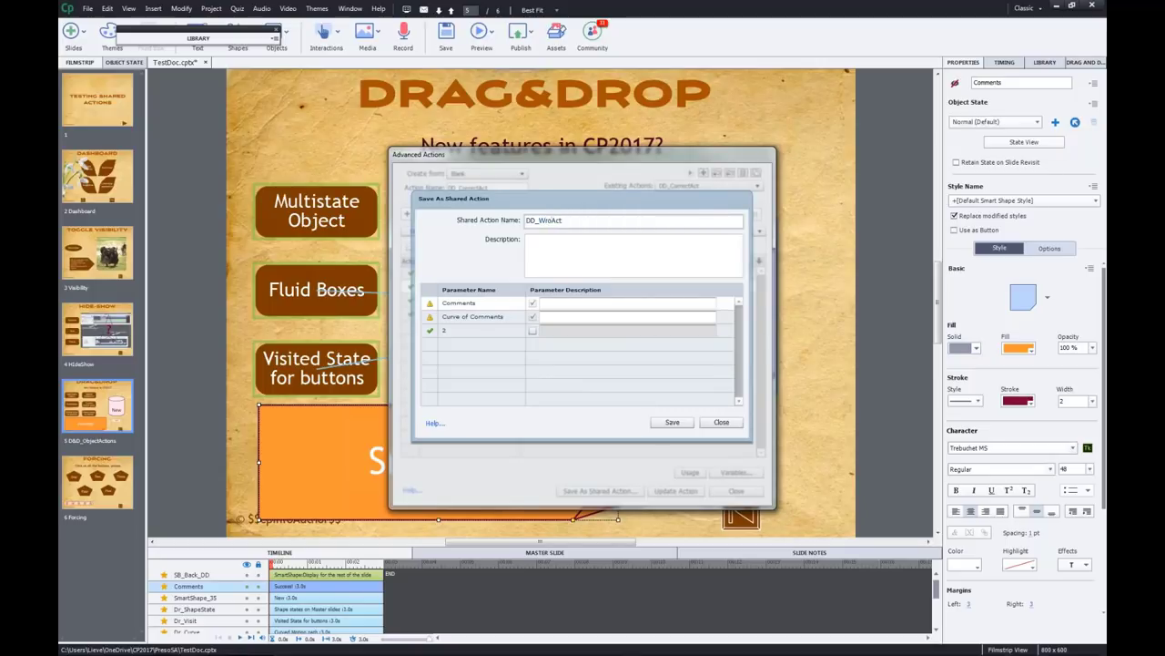
pyautogui.click(561, 241)
pyautogui.write('Will show')
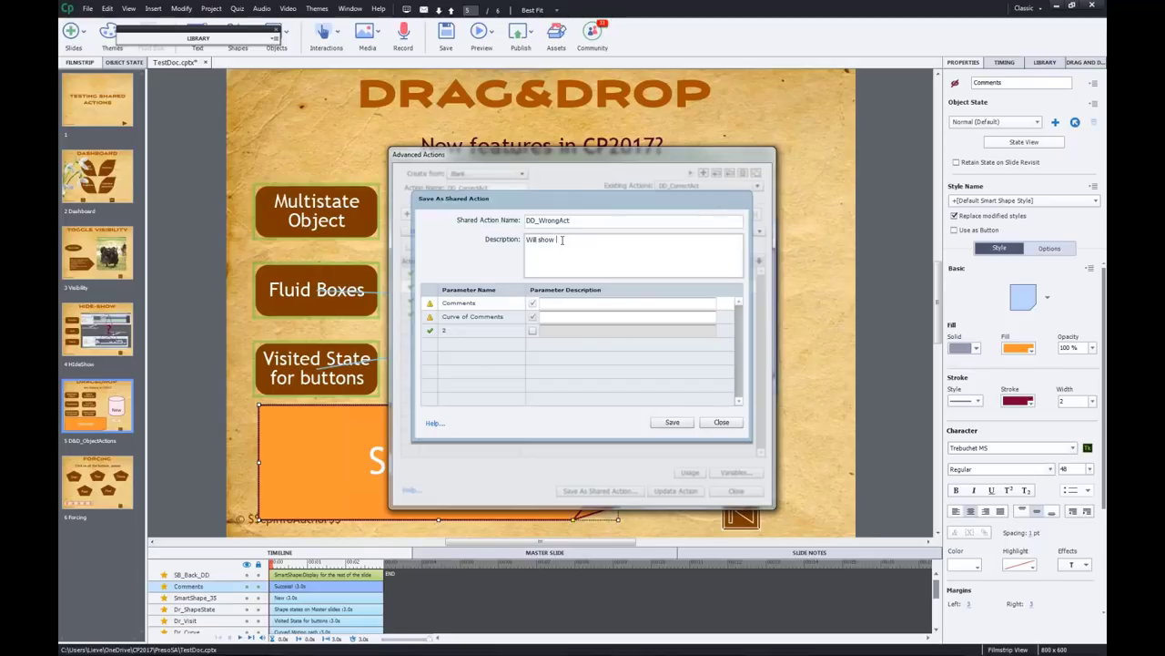
pyautogui.write(' Comment f')
pyautogui.write('or wrong answer in D and')
pyautogui.click(589, 238)
pyautogui.write('1n list')
pyautogui.press('BackSpace')
pyautogui.press('BackSpace')
pyautogui.write('state')
# - Describe the Comments parameter as "multistate object" and the Curve of Comments parameter as "state to show"
pyautogui.click(553, 306)
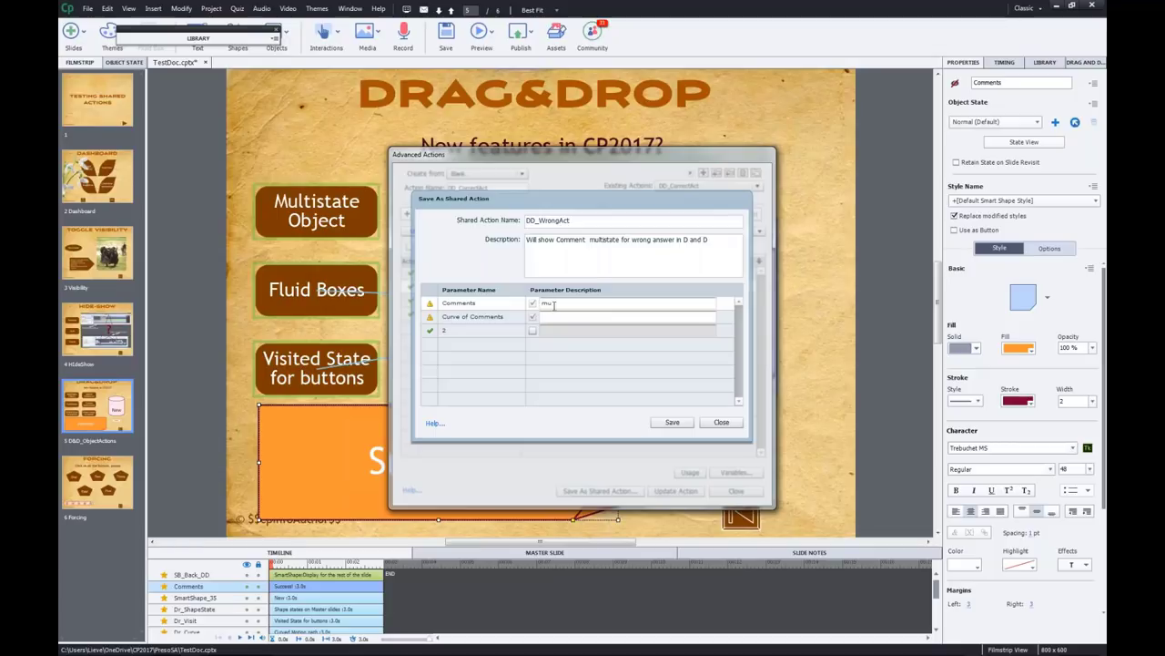
pyautogui.write('multistate object')
pyautogui.click(561, 317)
pyautogui.write('state to show')
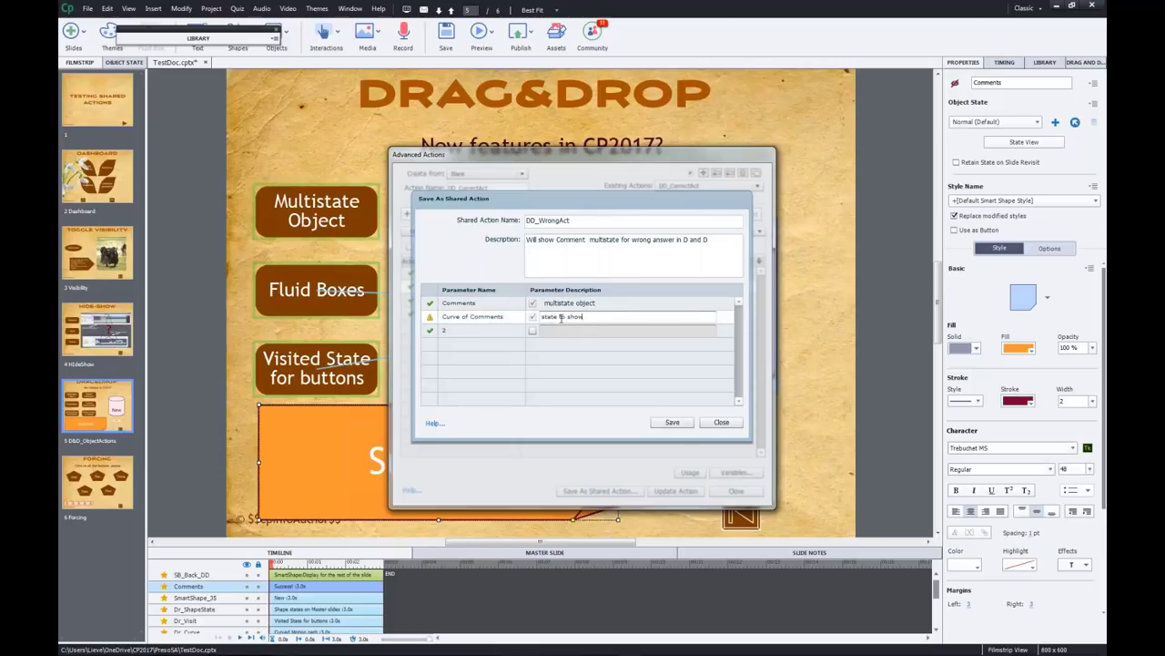
# - Make the literal 2 a parameter described as "Delay in secs", then save the shared action and close Advanced Actions
pyautogui.click(545, 329)
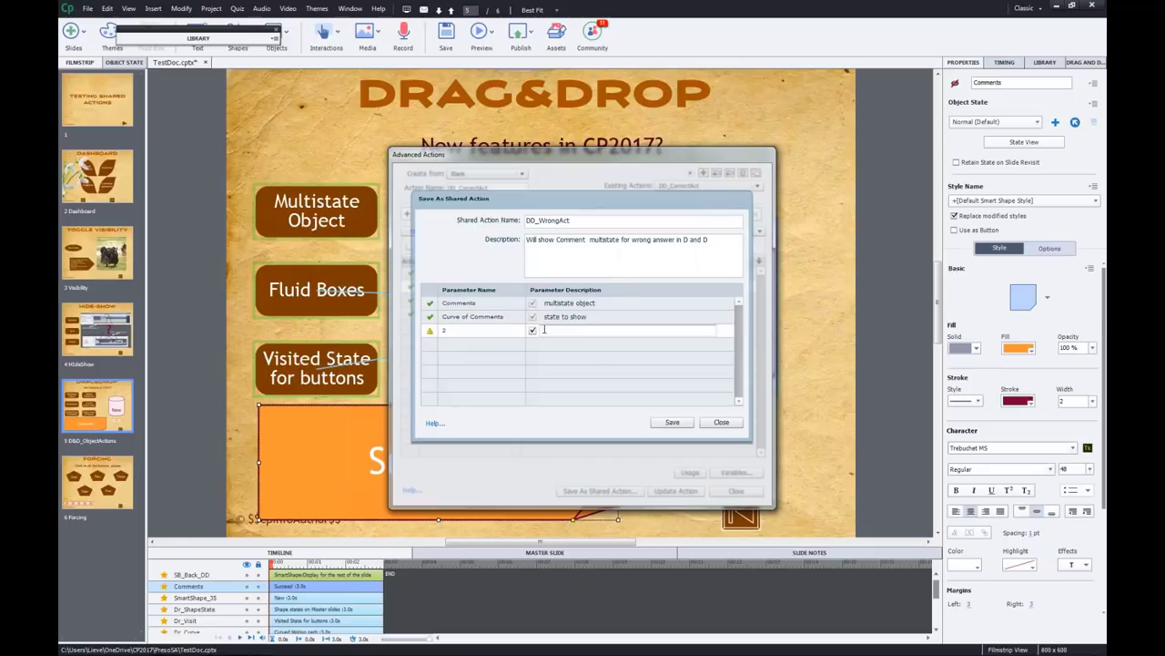
pyautogui.write('the')
pyautogui.press('BackSpace')
pyautogui.press('BackSpace')
pyautogui.write('d')
pyautogui.moveTo(580, 329); pyautogui.dragTo(449, 322)
pyautogui.write('Delay in se')
pyautogui.click(489, 330)
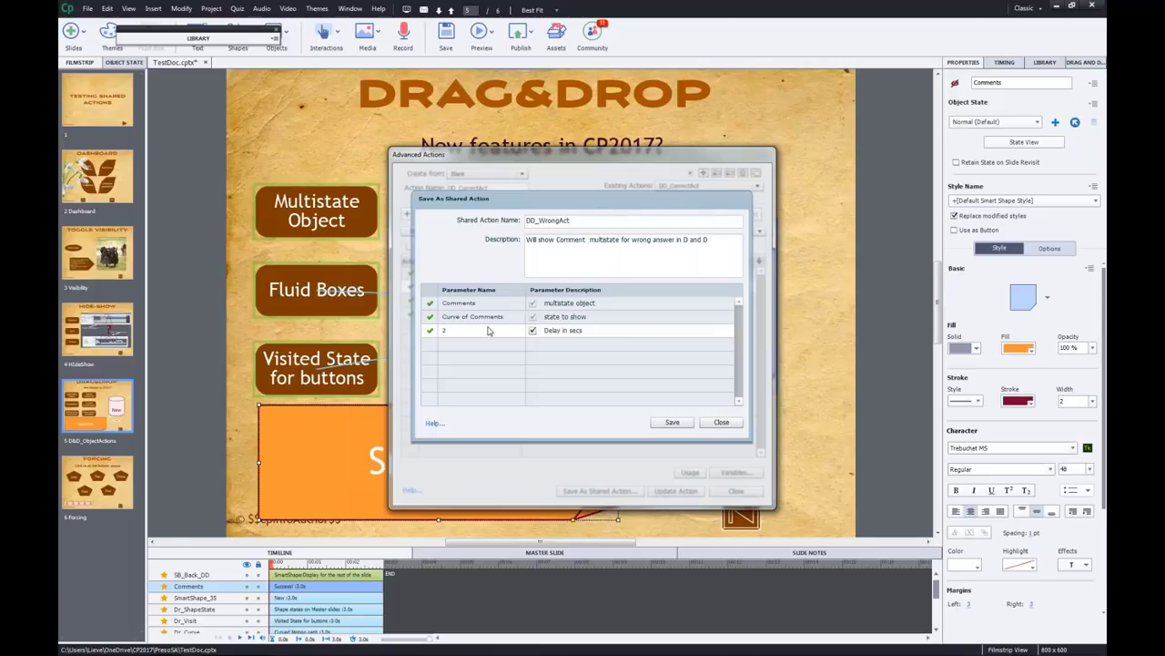
pyautogui.click(673, 422)
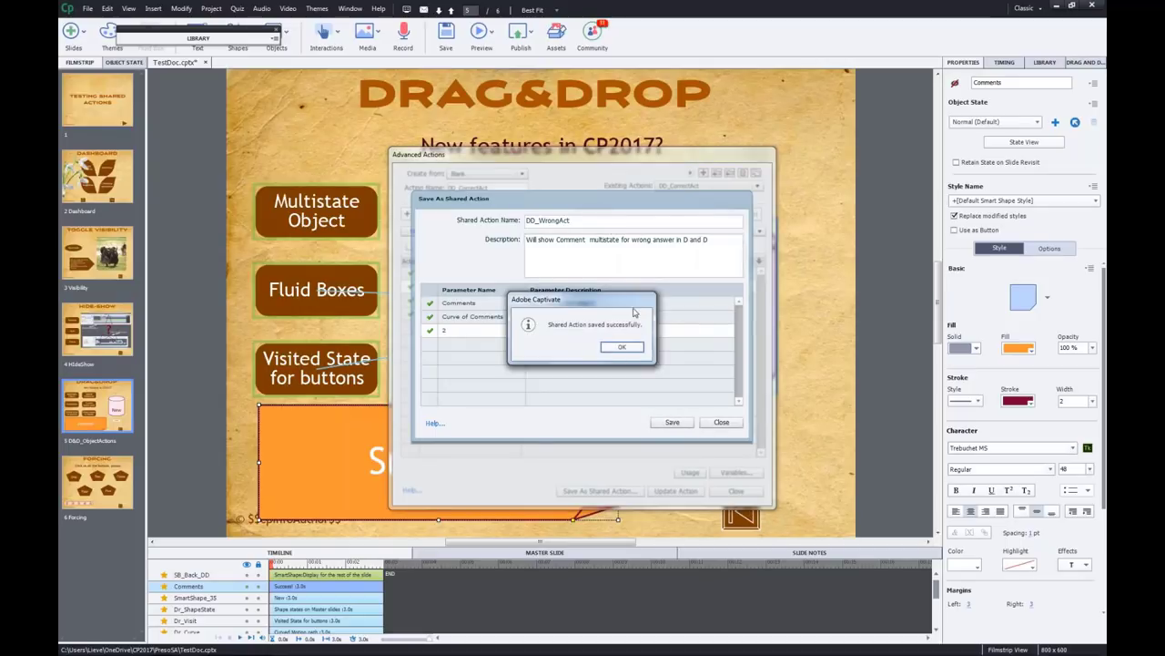
pyautogui.click(622, 348)
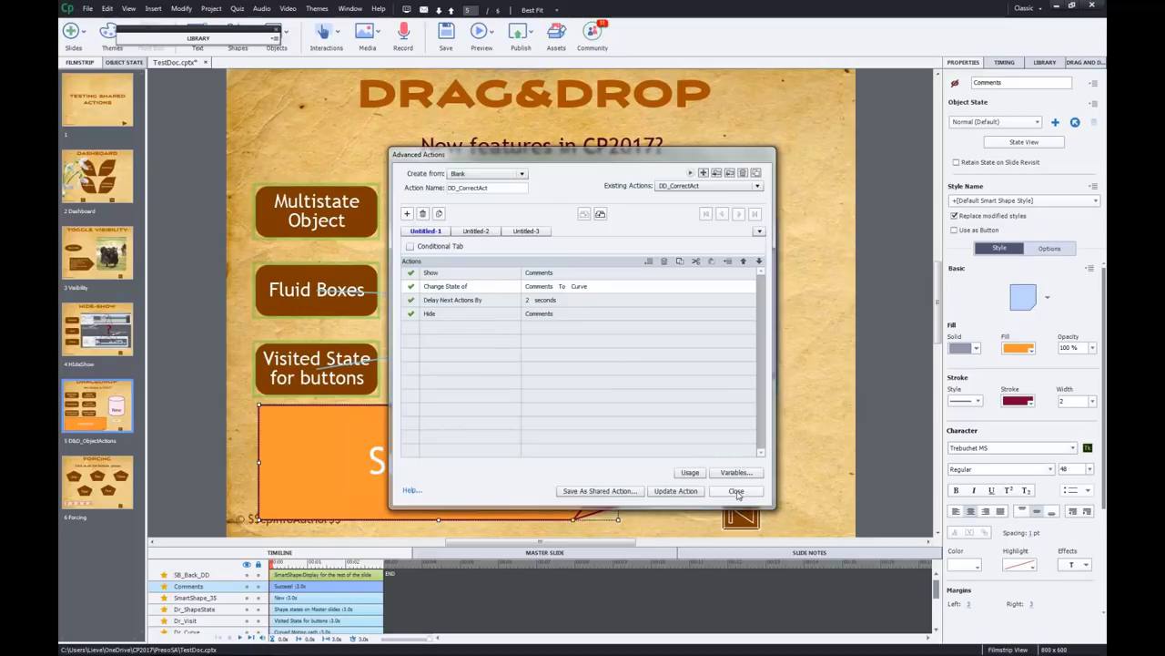
pyautogui.click(734, 489)
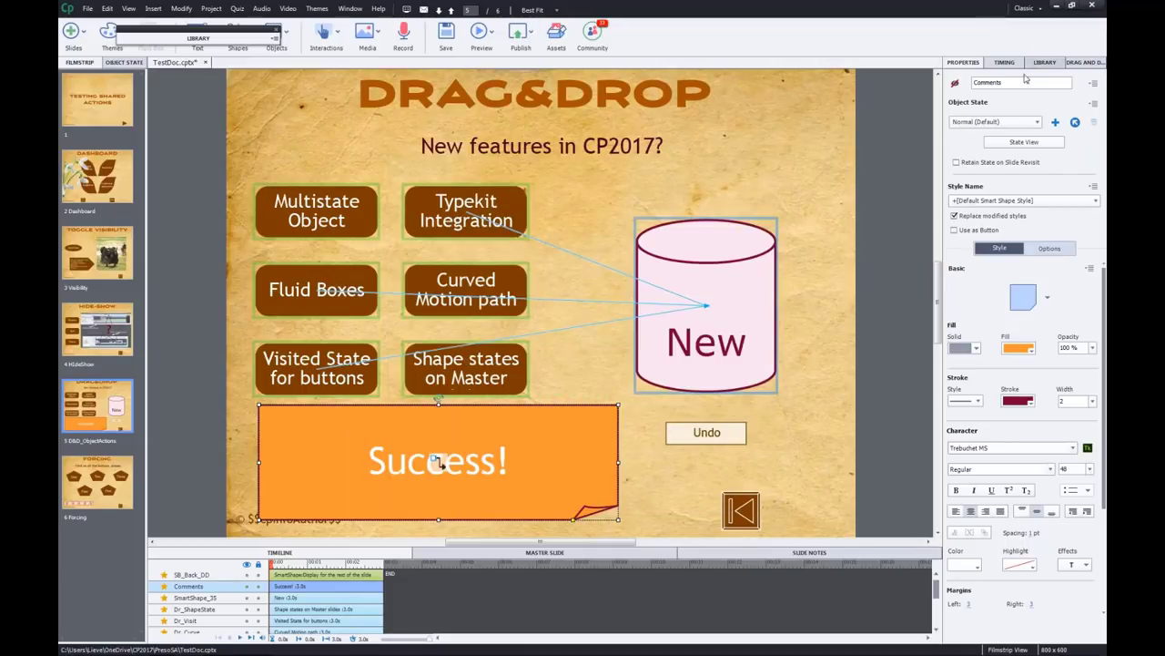
# - In the New drop target's object actions, assign Execute Shared Action with DD_WrongAct to the Dr_Multi drag source
pyautogui.click(1077, 64)
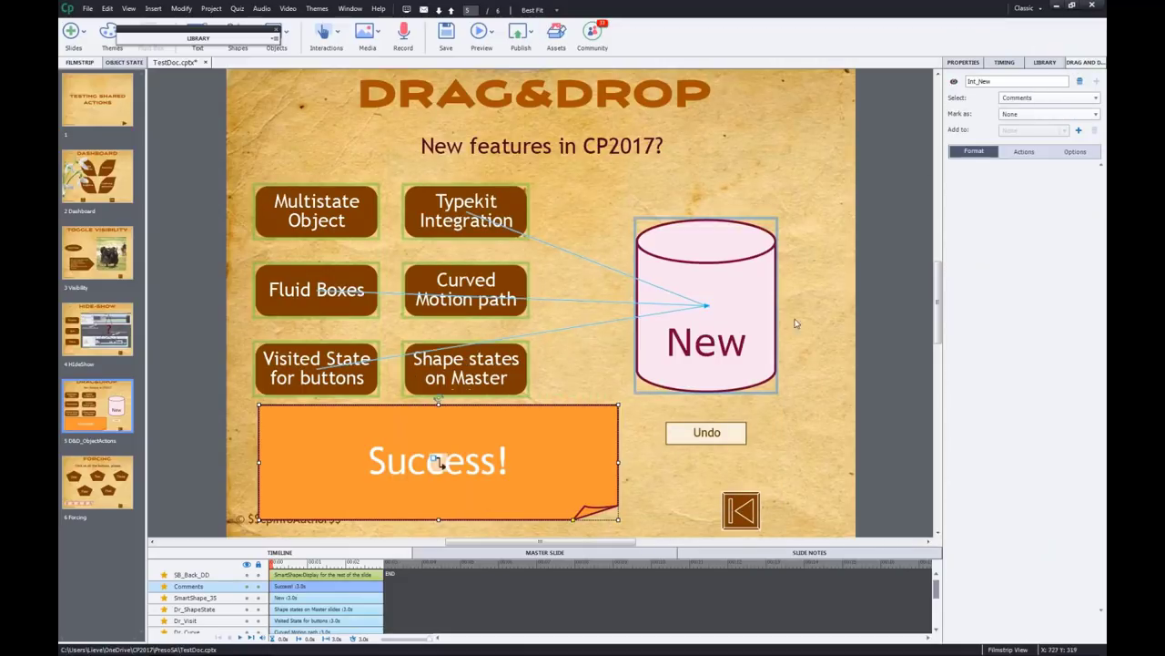
pyautogui.click(724, 346)
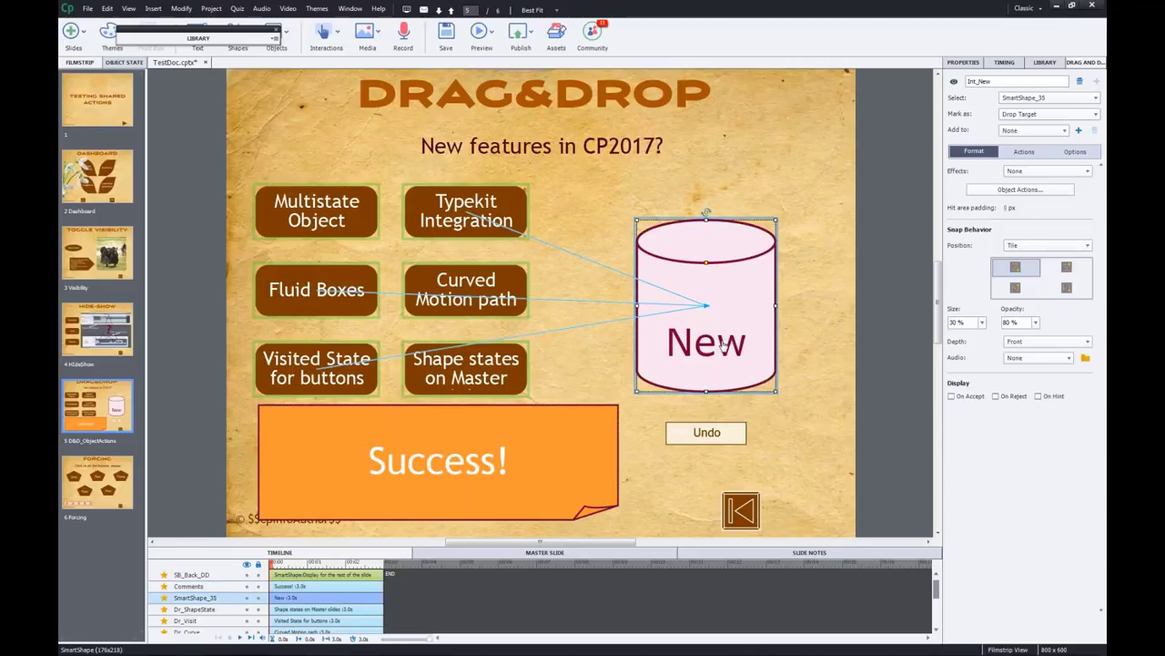
pyautogui.click(1019, 191)
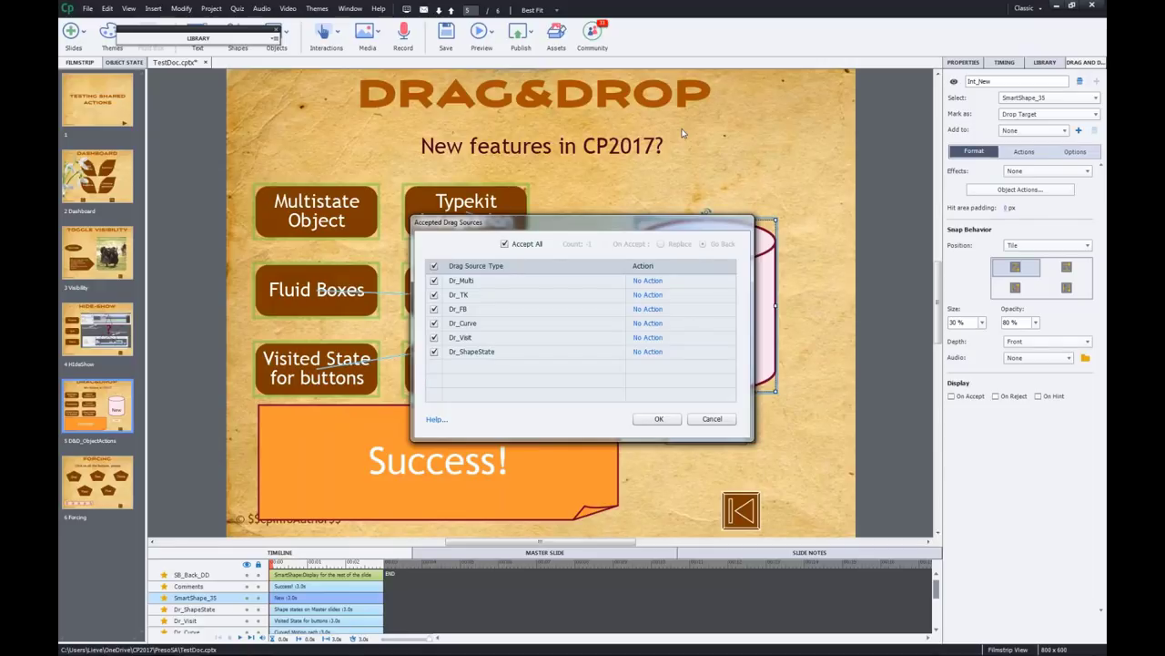
pyautogui.click(647, 281)
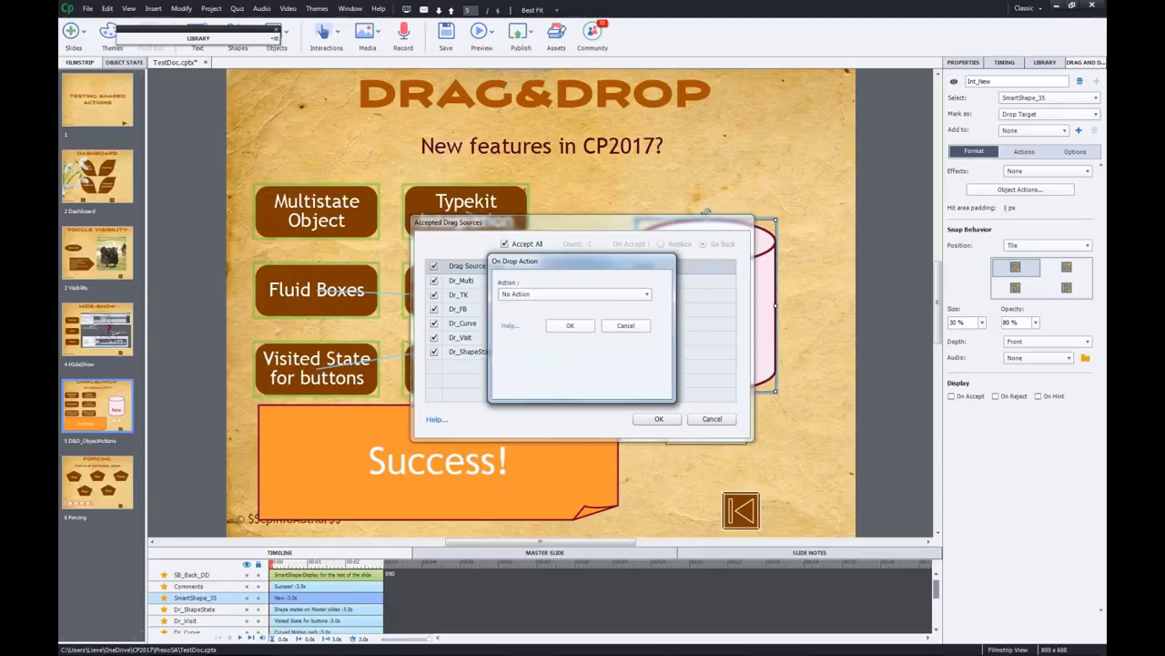
pyautogui.click(609, 294)
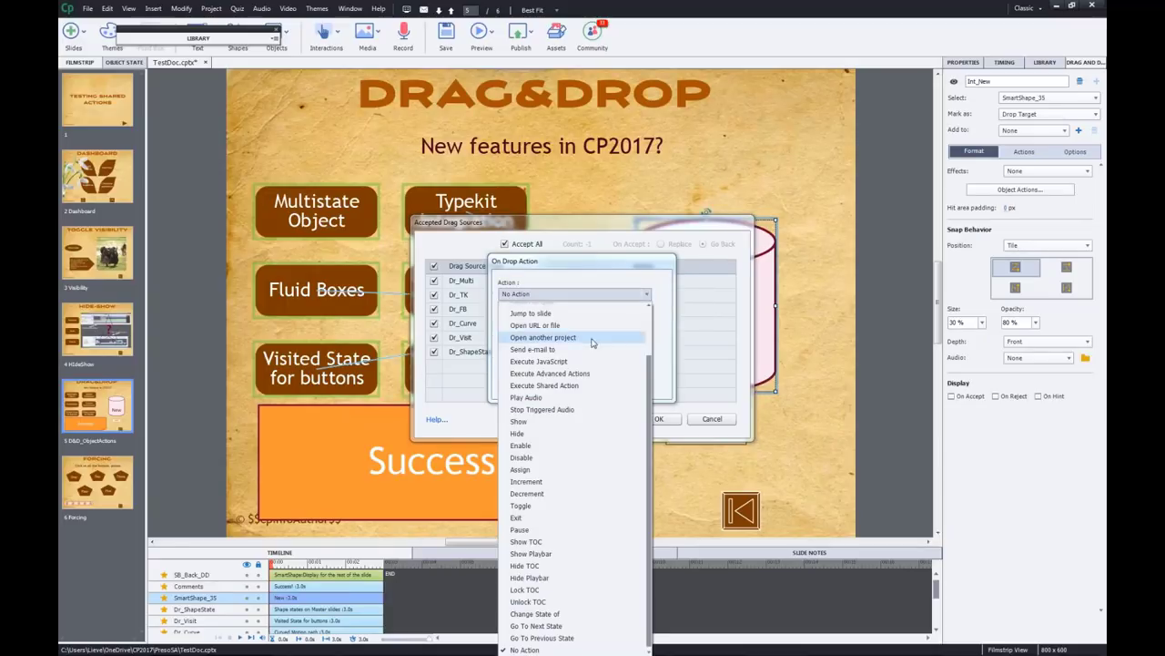
pyautogui.click(584, 385)
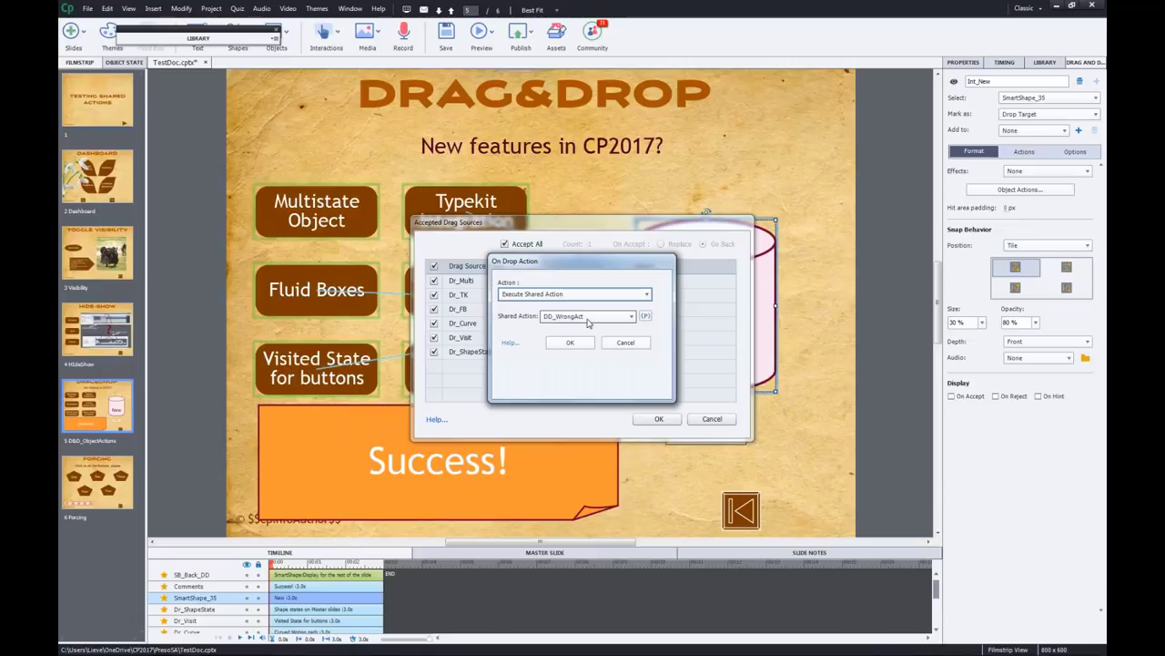
# - For Dr_Multi's DD_WrongAct parameters, set the multistate object to Comments and the state to show to Multistate
pyautogui.click(645, 316)
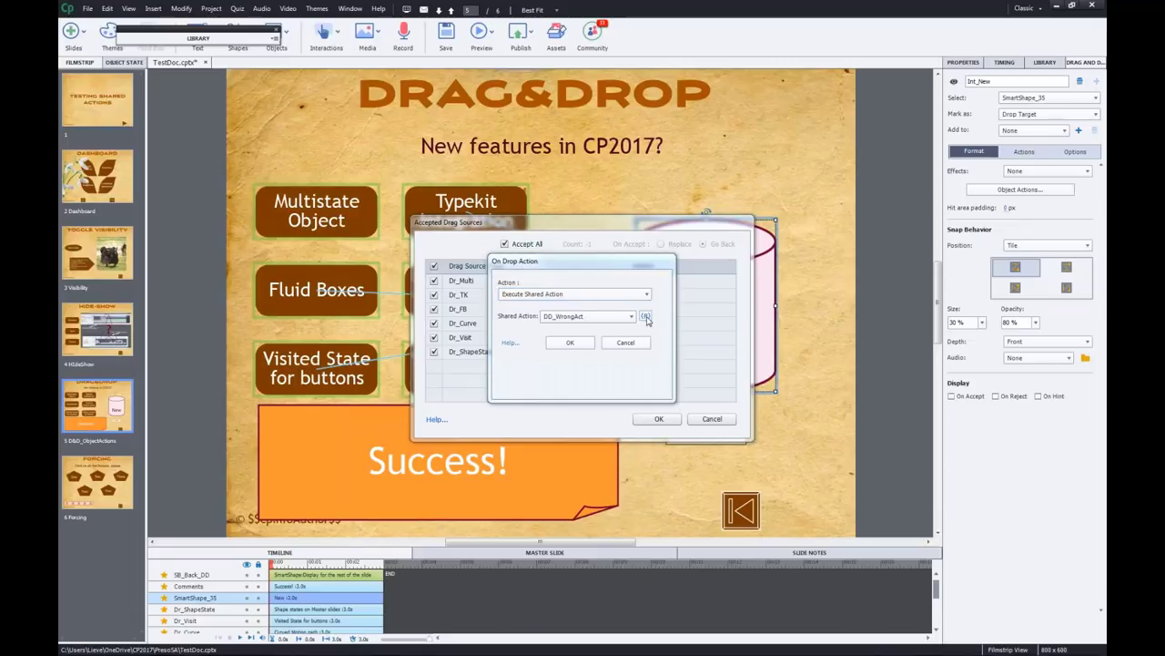
pyautogui.click(635, 306)
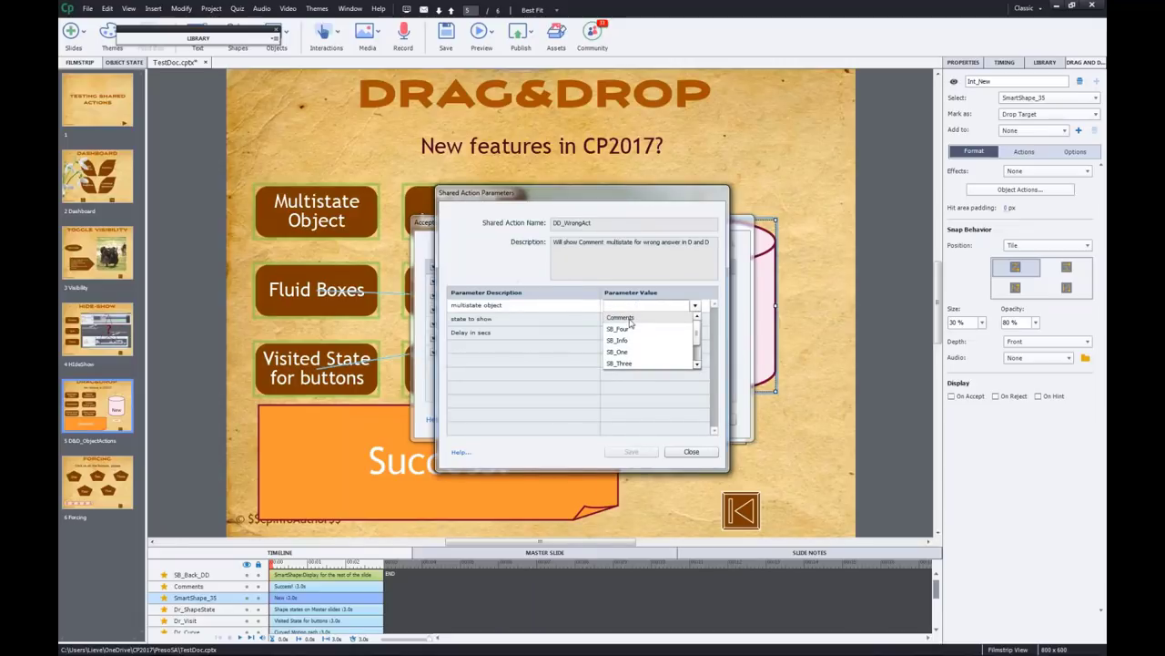
pyautogui.click(623, 317)
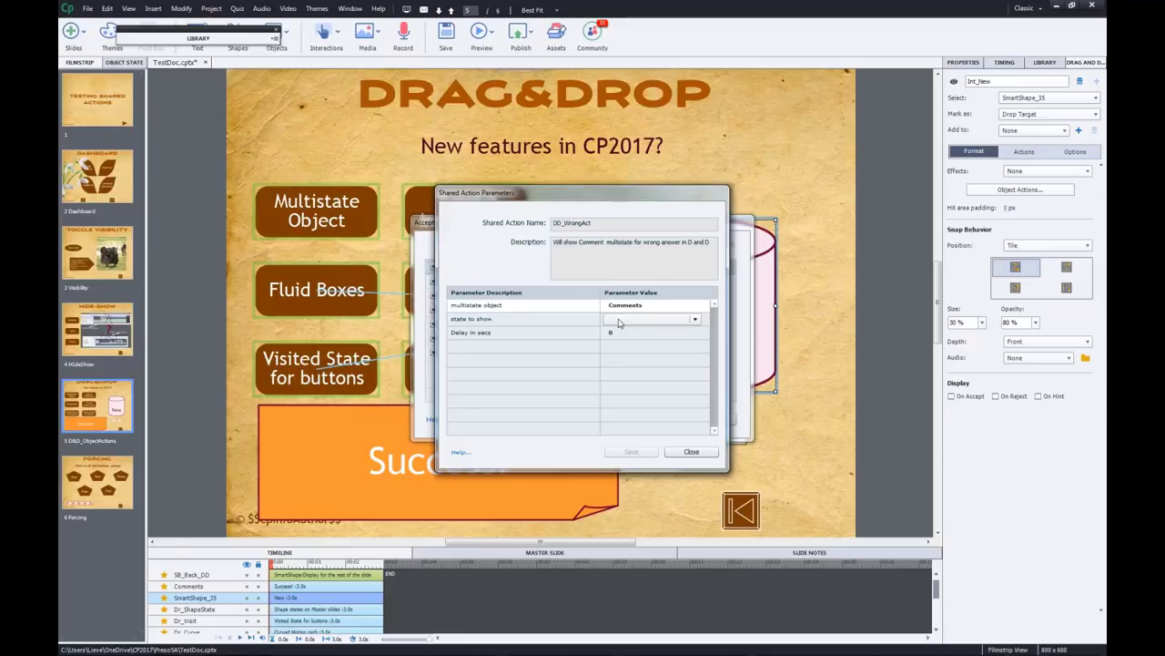
pyautogui.click(615, 321)
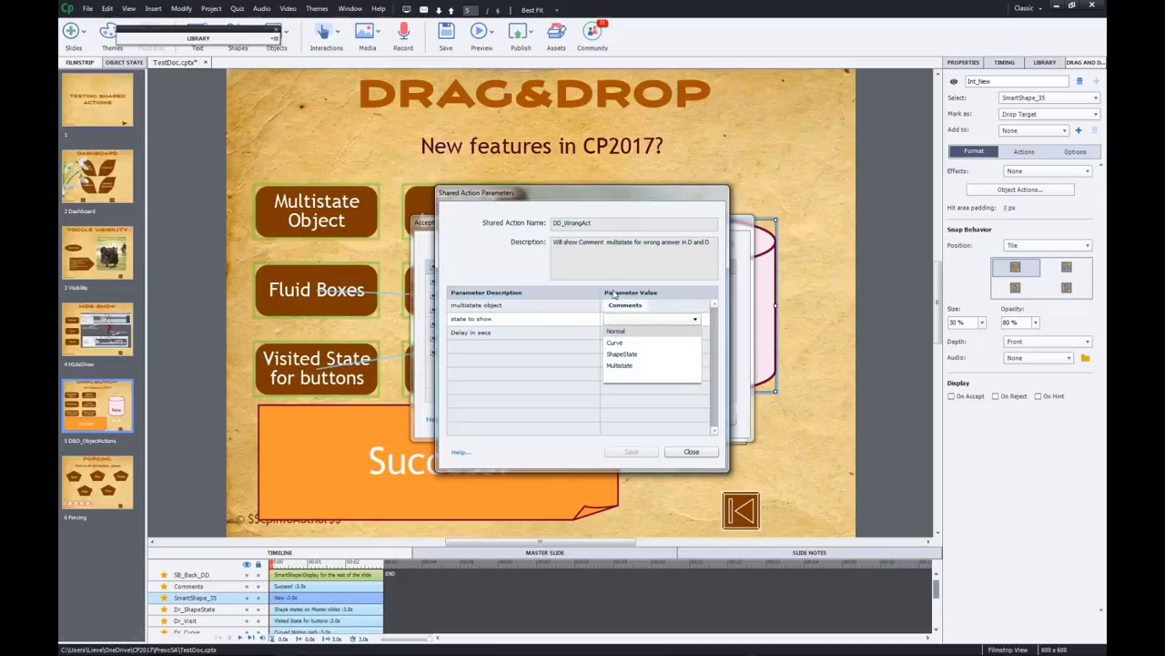
pyautogui.moveTo(575, 196); pyautogui.dragTo(616, 156)
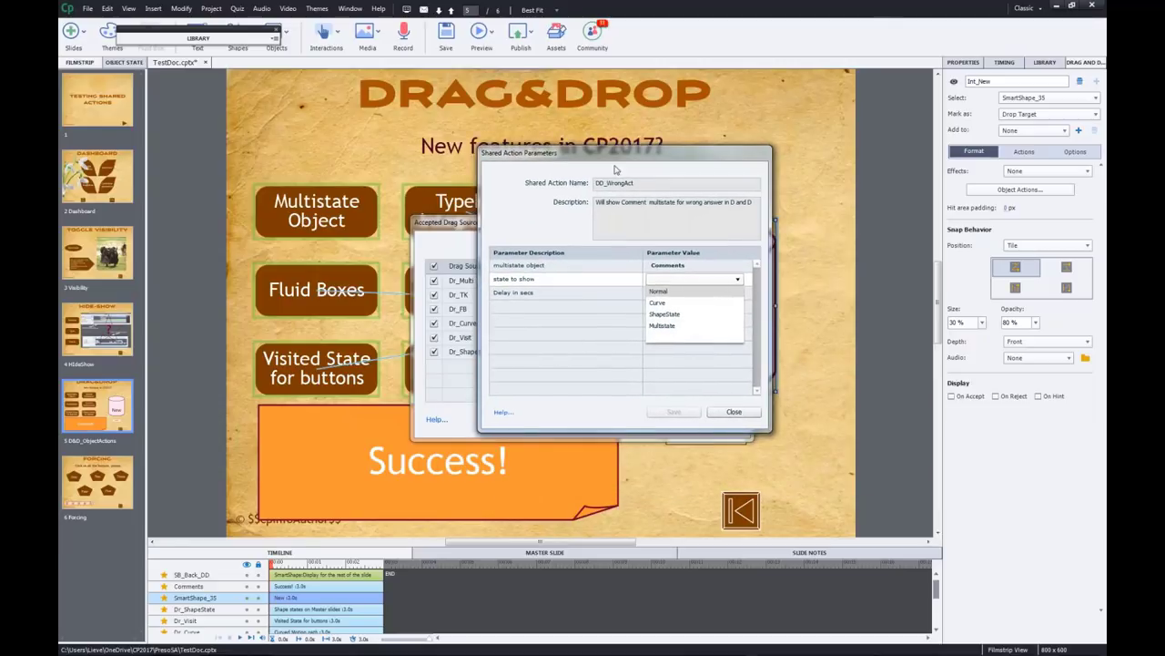
pyautogui.click(678, 330)
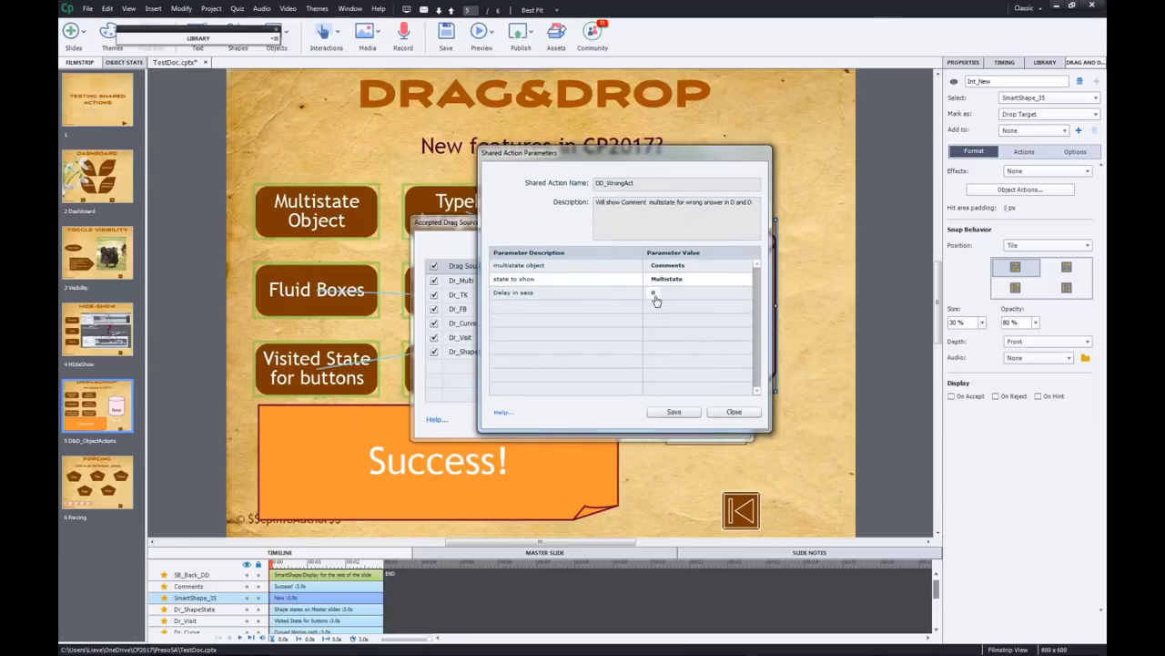
# - Set Dr_Multi's delay parameter to 3 seconds, save the parameters and confirm its drop action
pyautogui.click(654, 295)
pyautogui.write('0')
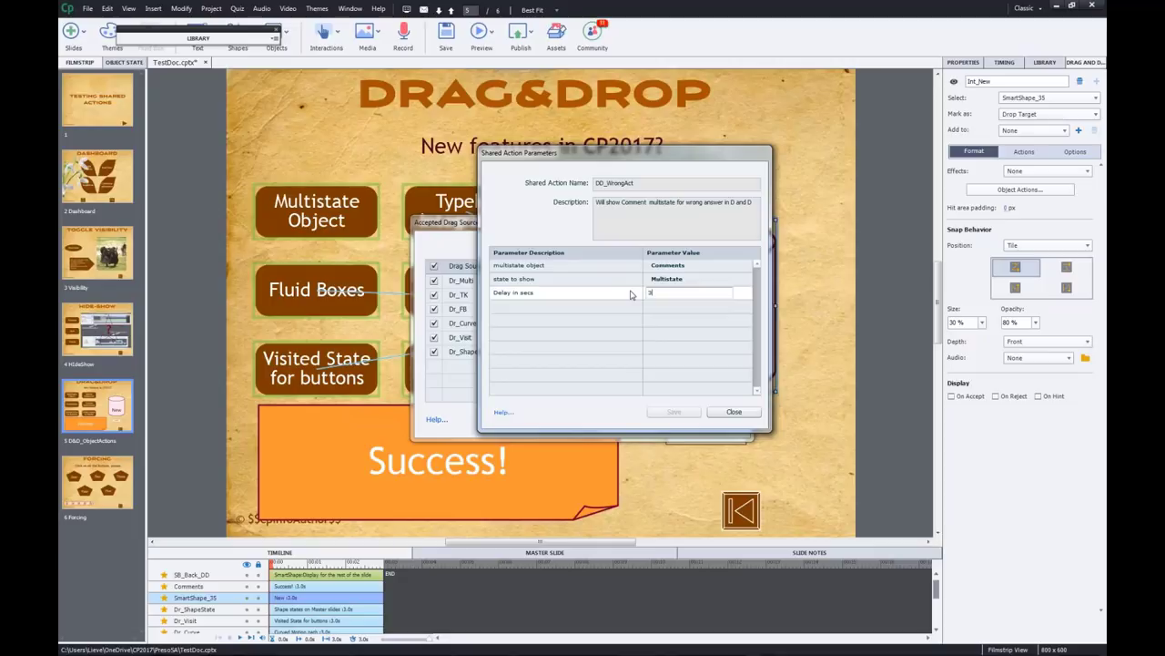
pyautogui.write('3')
pyautogui.click(669, 353)
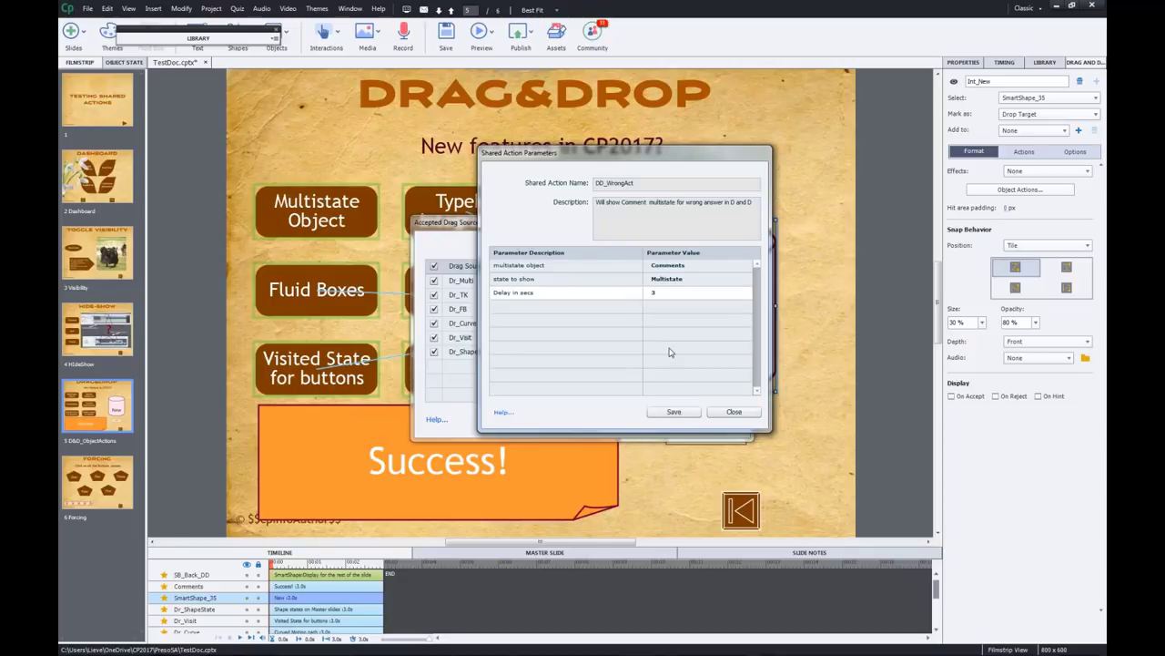
pyautogui.click(674, 413)
pyautogui.press('Return')
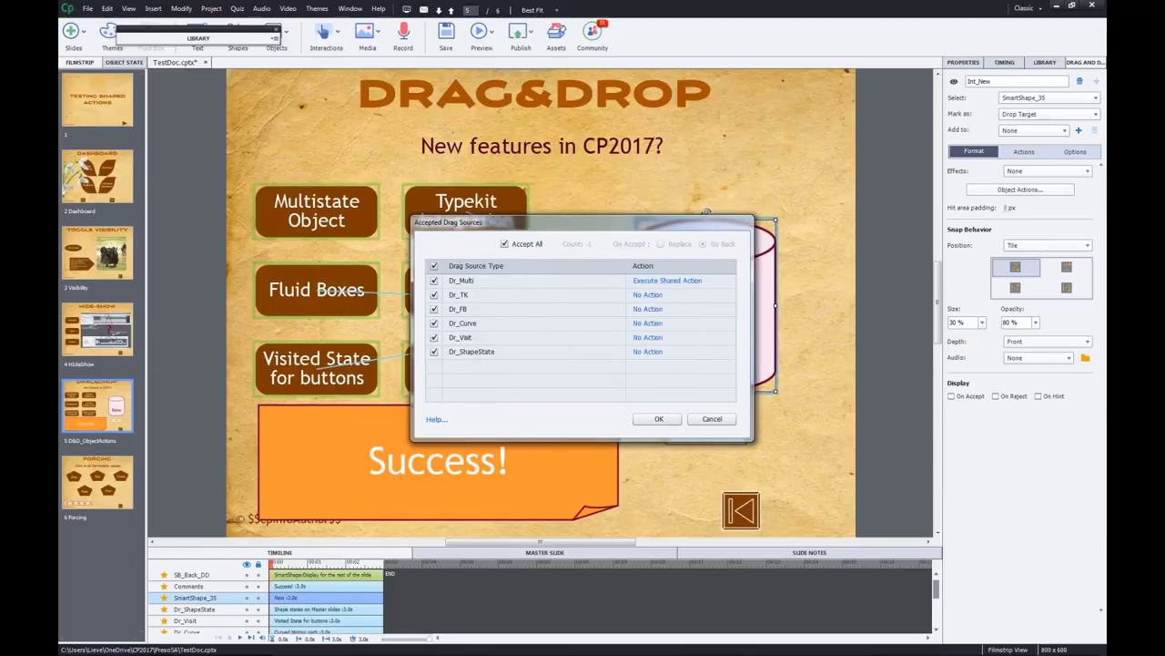
# - Assign Execute Advanced Actions with the DD_CorrectAct script to the Dr_TK and Dr_FB drag sources
pyautogui.click(645, 295)
pyautogui.click(549, 294)
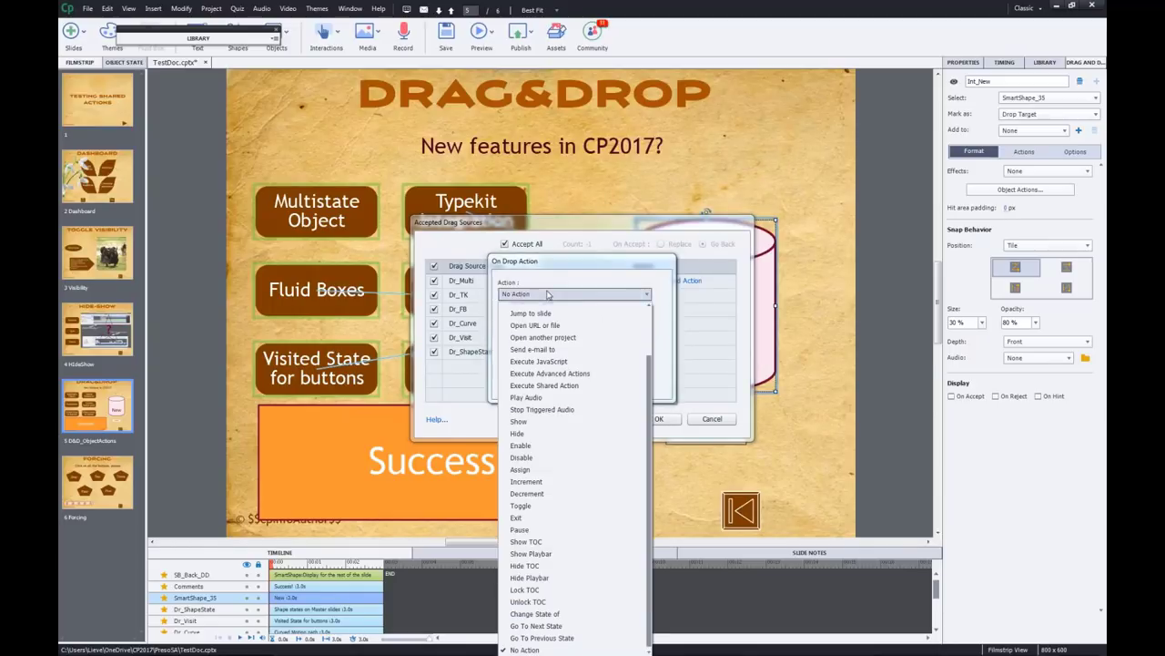
pyautogui.click(575, 373)
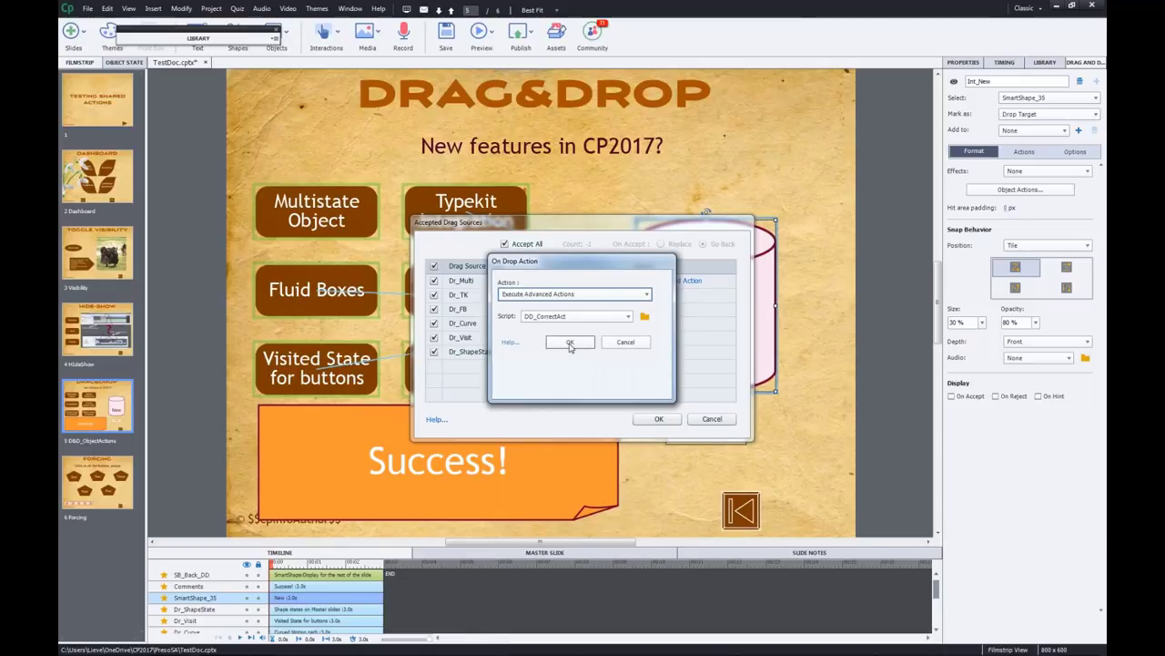
pyautogui.click(570, 342)
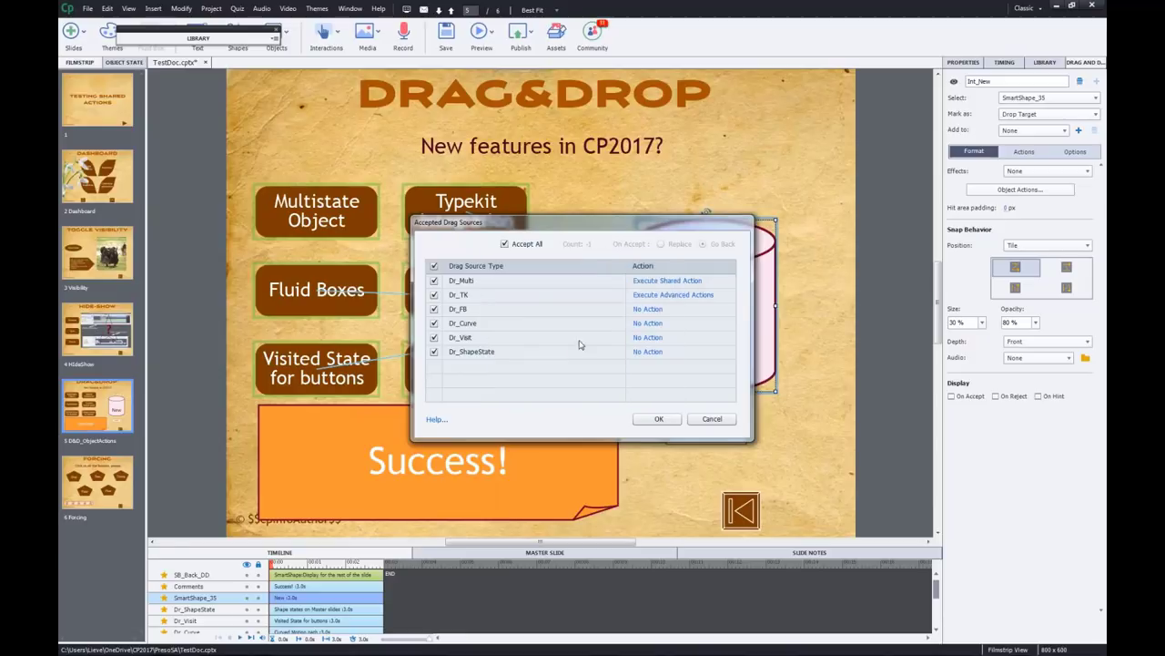
pyautogui.click(645, 309)
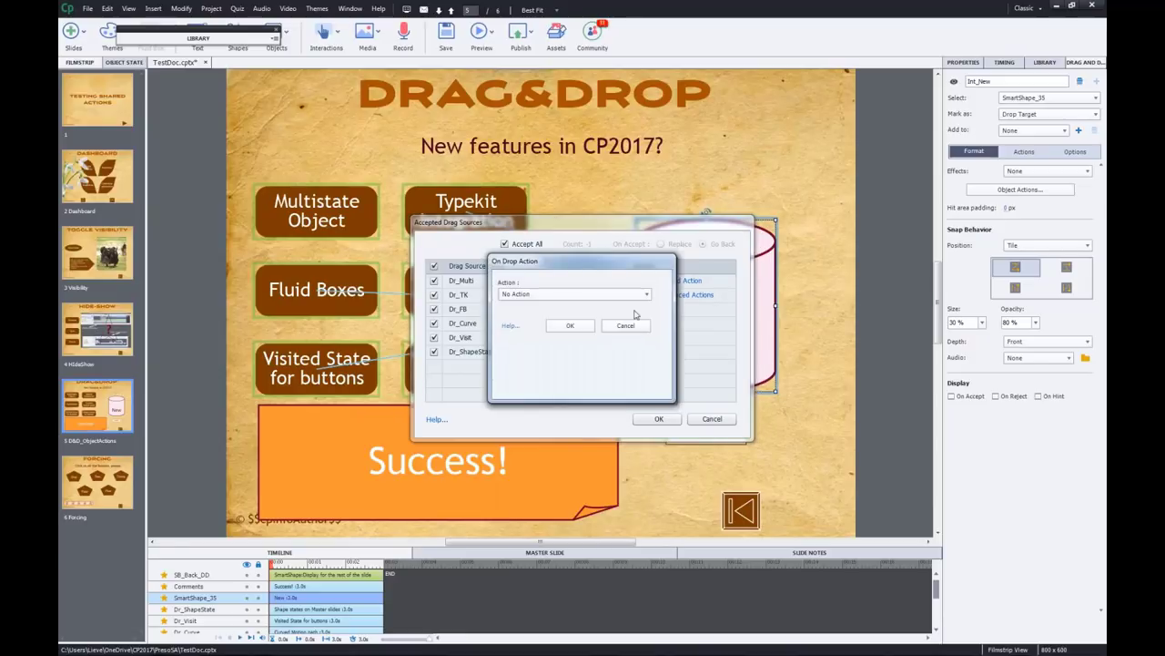
pyautogui.click(545, 294)
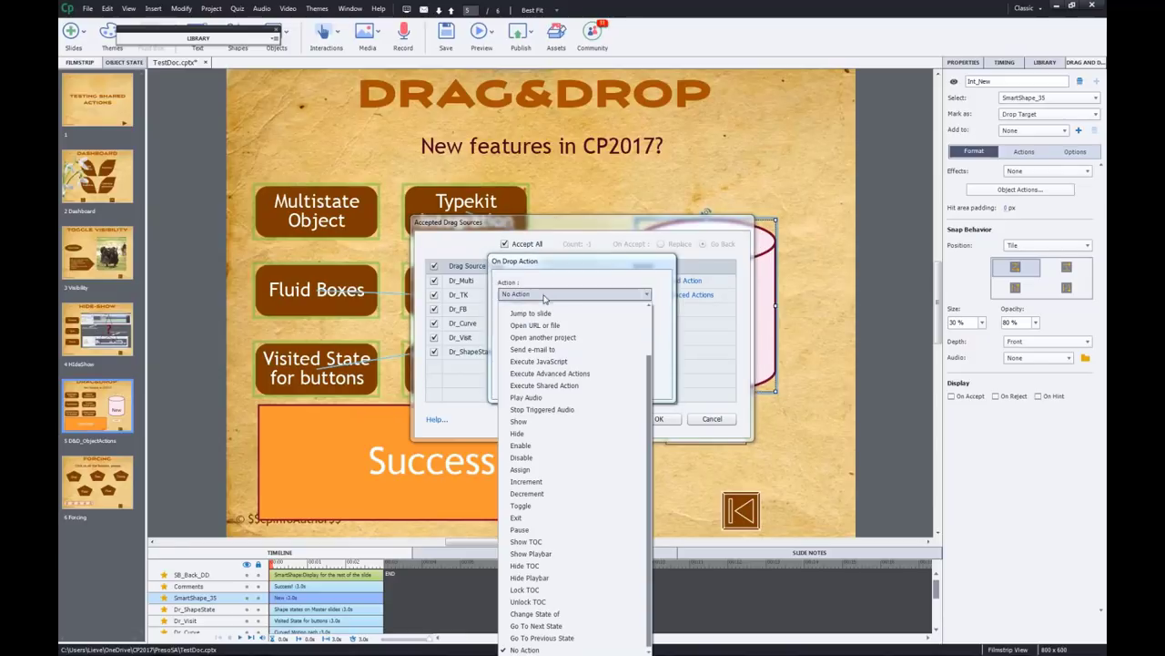
pyautogui.click(551, 373)
pyautogui.click(570, 342)
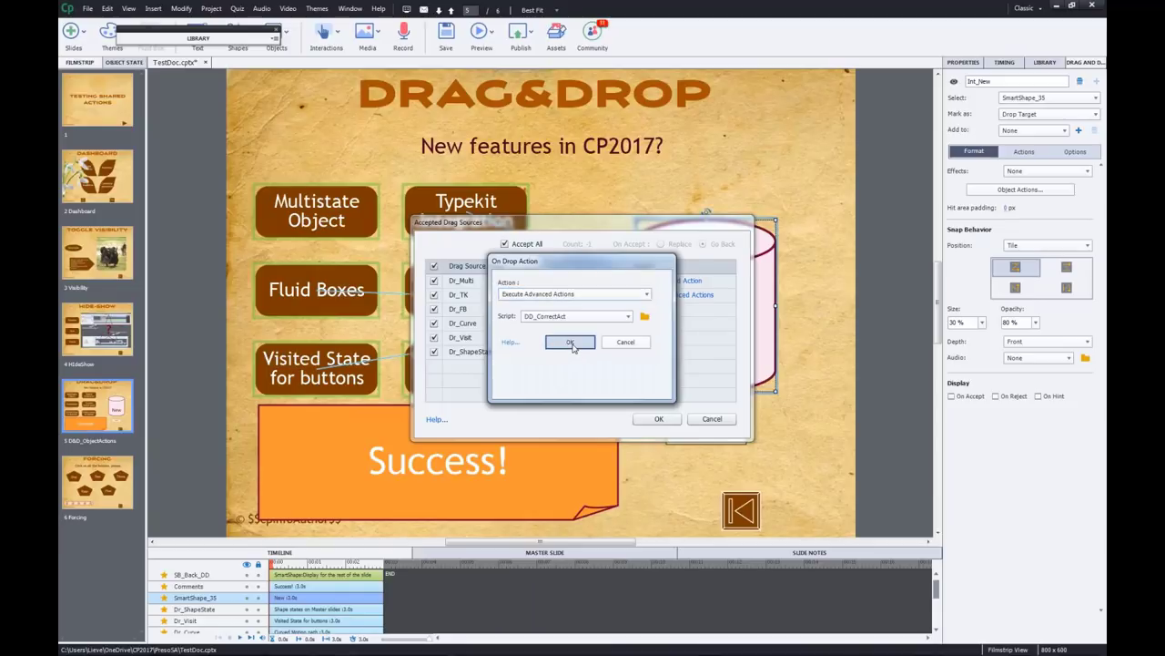
# - Choose Execute Shared Action with DD_WrongAct as the drop action for the Dr_Curve drag source
pyautogui.click(657, 324)
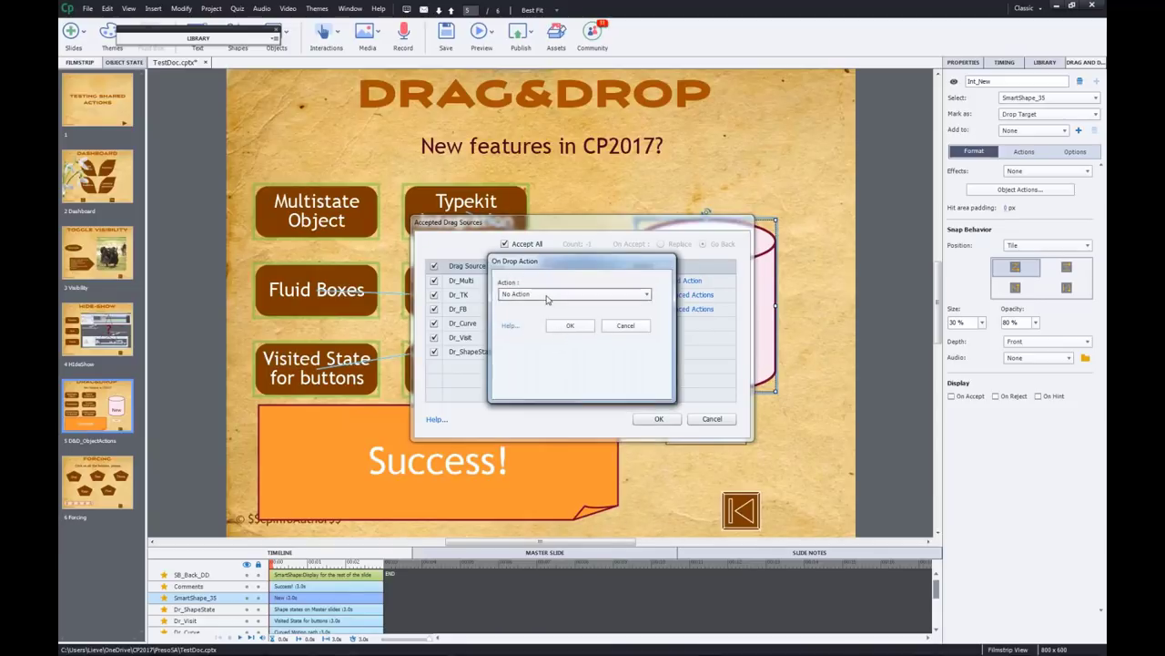
pyautogui.click(552, 294)
pyautogui.click(544, 385)
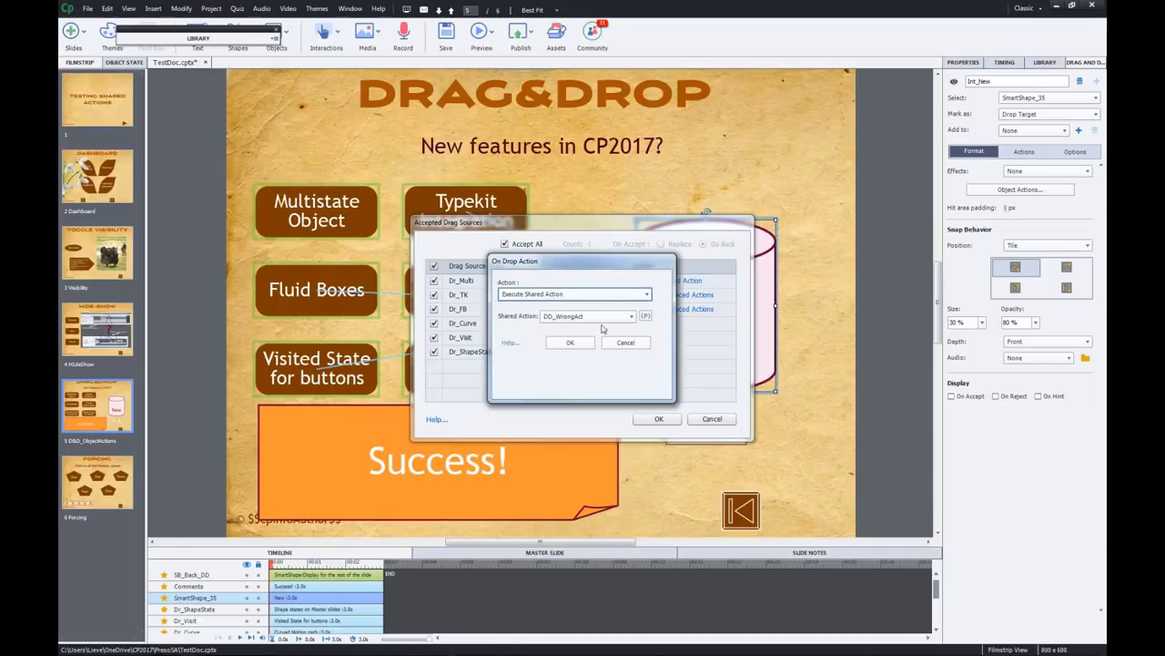
# - Set Dr_Curve's DD_WrongAct parameters to Comments, the Curve state and a 3-second delay, then save and confirm the drop action
pyautogui.click(646, 316)
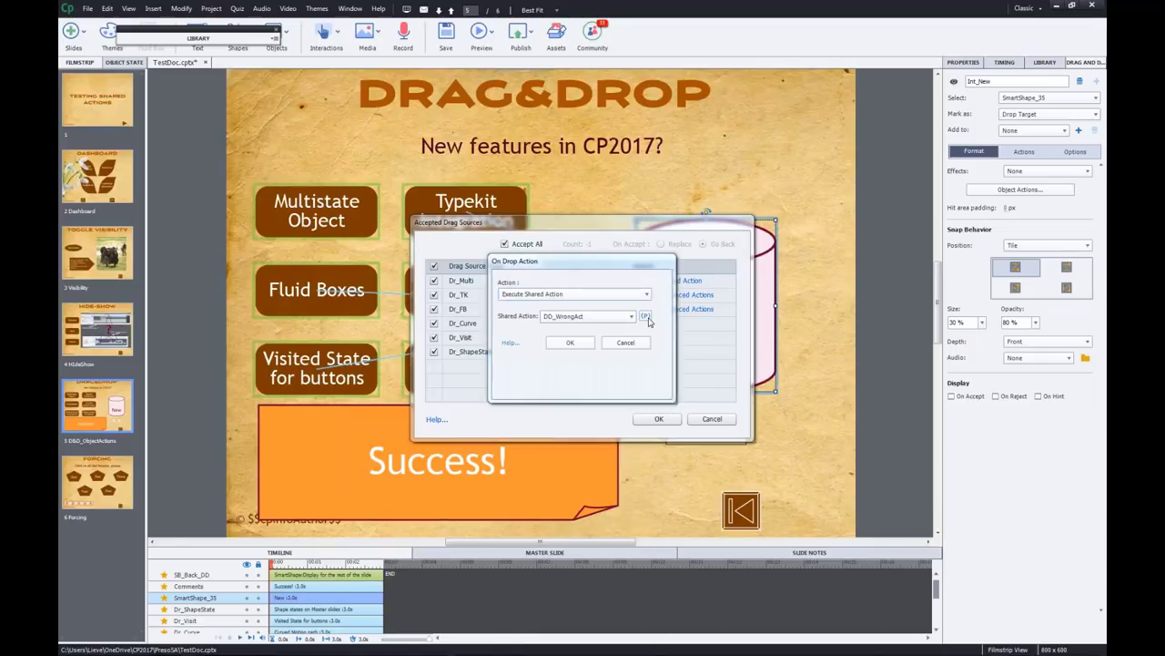
pyautogui.click(694, 306)
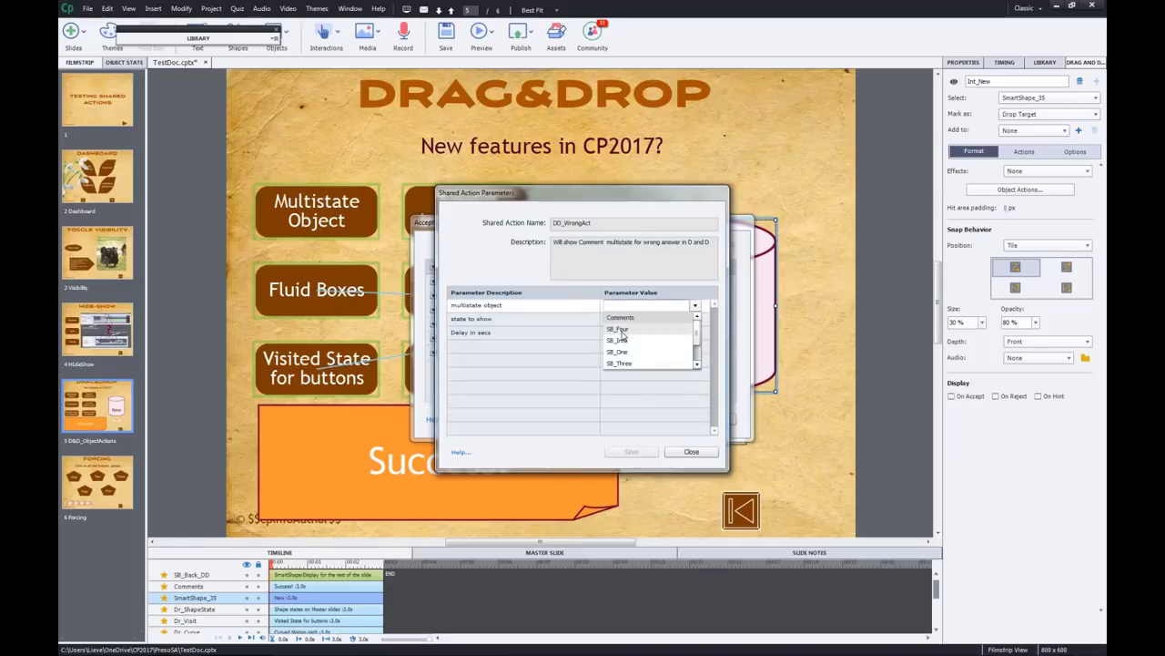
pyautogui.click(622, 323)
pyautogui.click(621, 322)
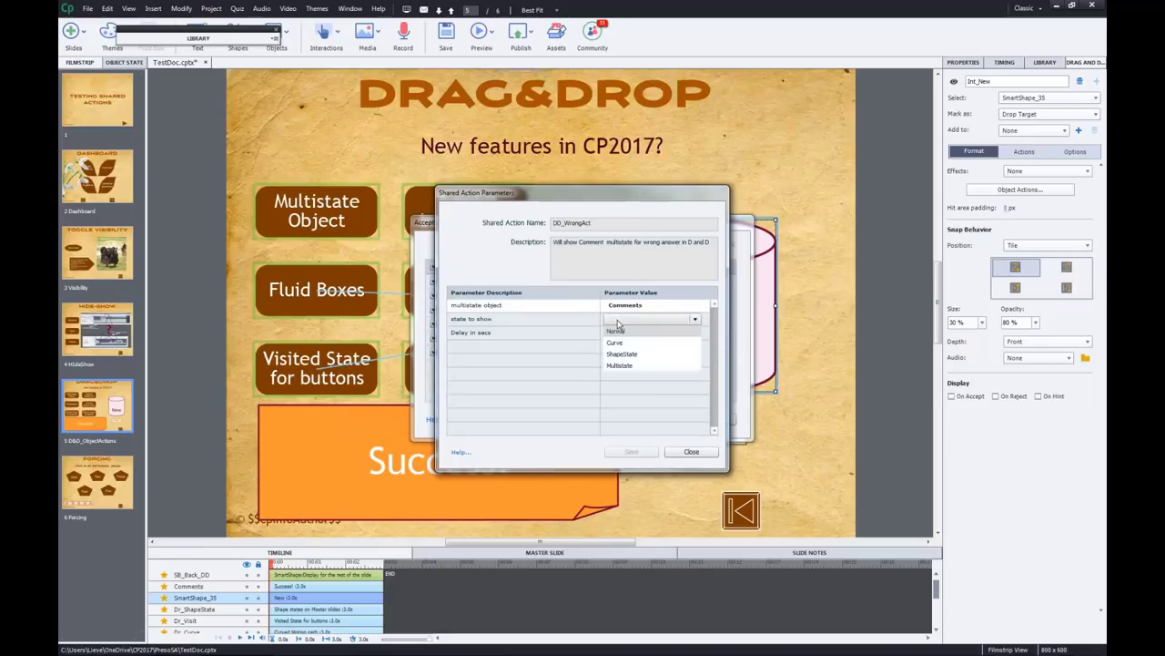
pyautogui.click(624, 344)
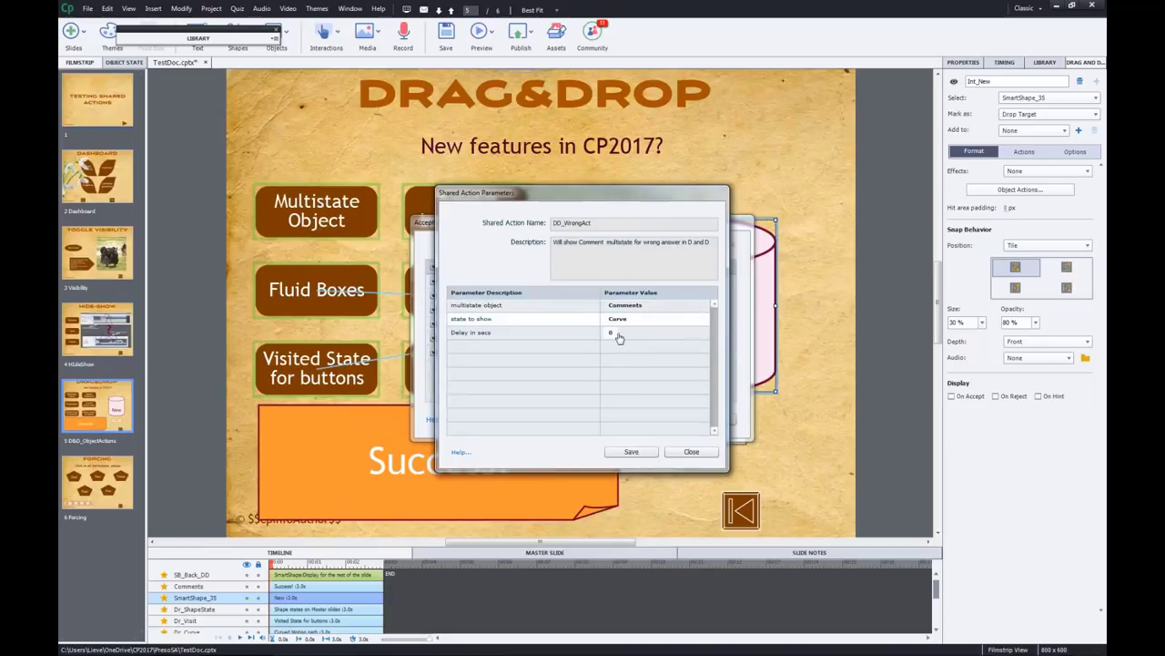
pyautogui.click(614, 334)
pyautogui.click(612, 333)
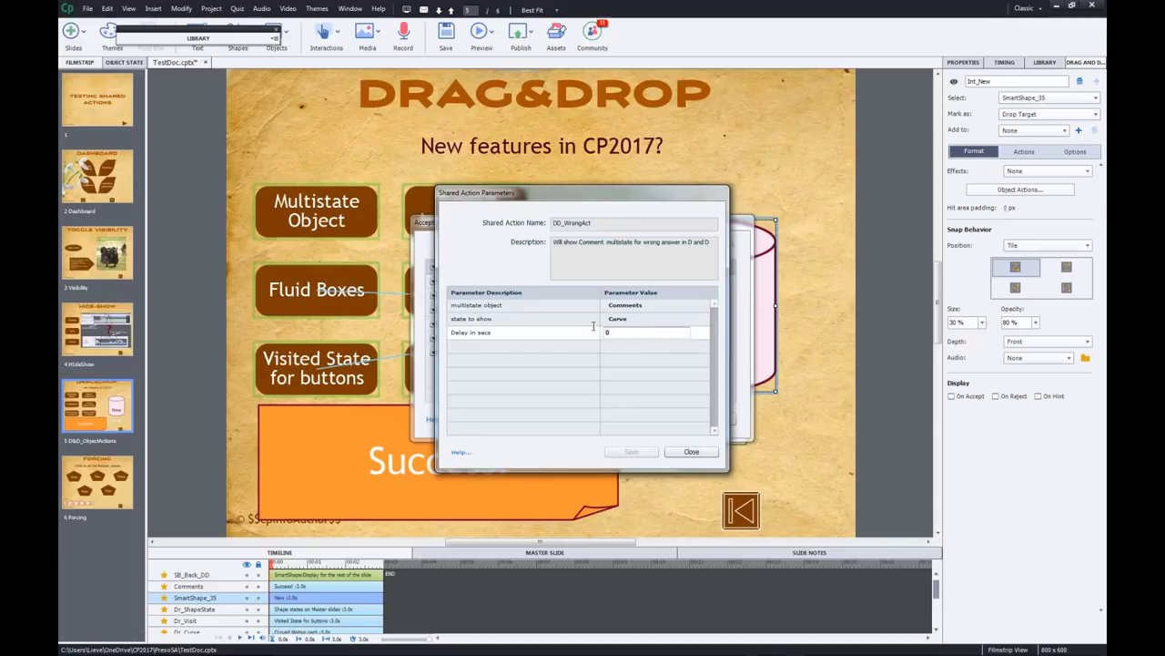
pyautogui.press('Return')
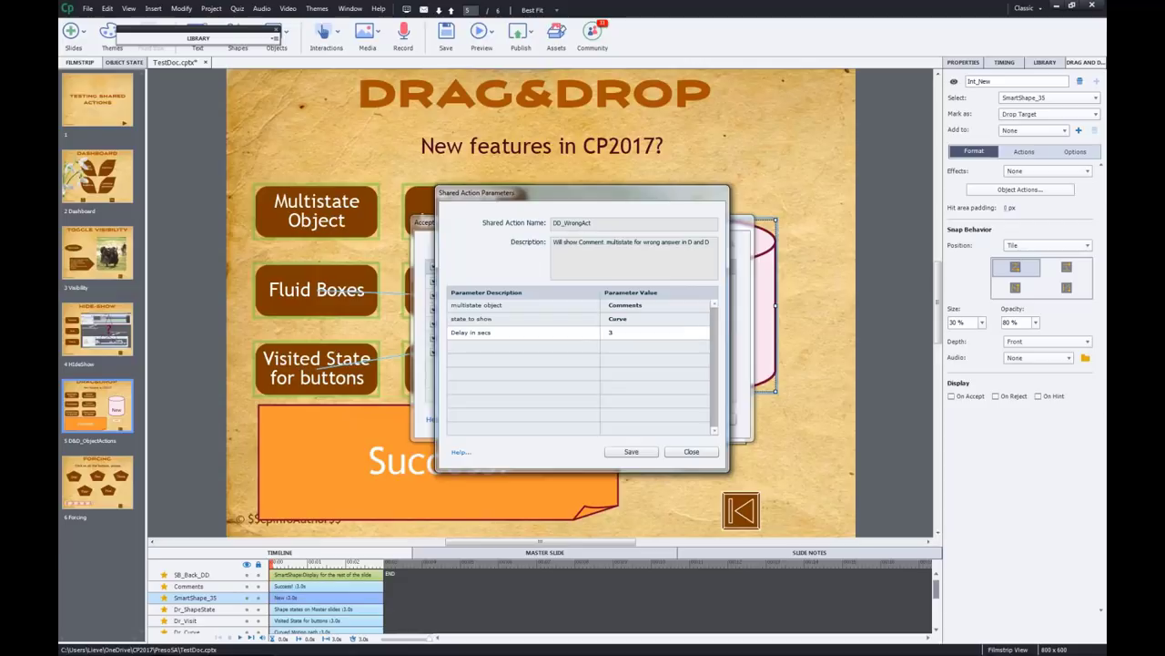
pyautogui.click(621, 452)
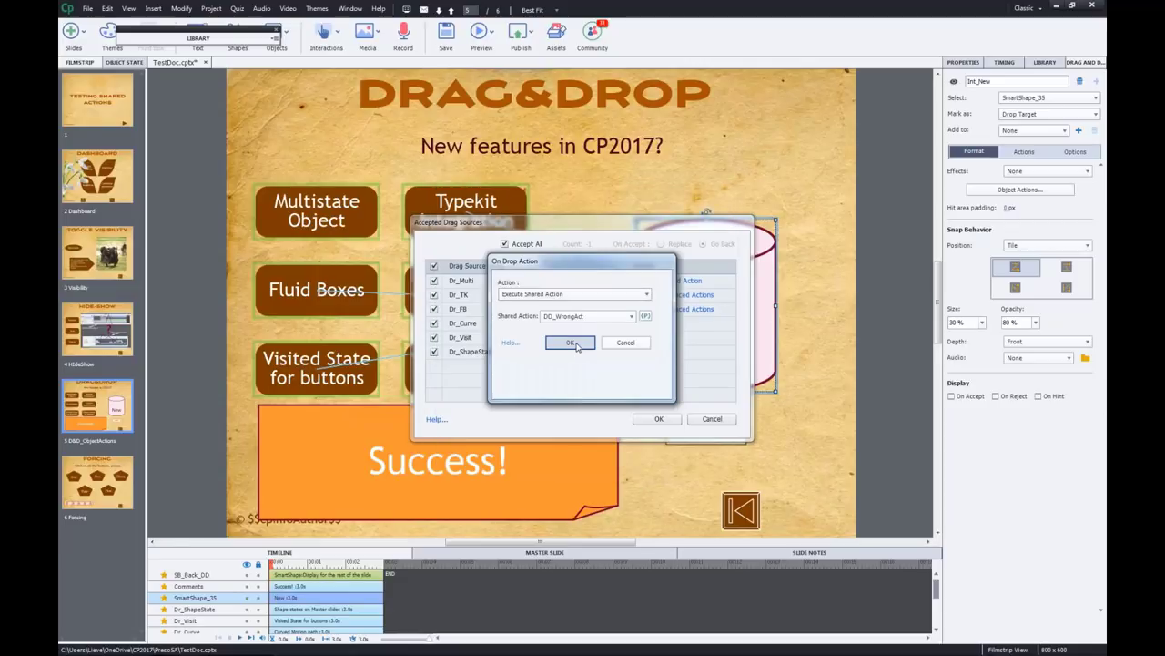
pyautogui.click(571, 344)
# - Assign Execute Advanced Actions with the DD_CorrectAct script to the Dr_Visit drag source
pyautogui.click(650, 339)
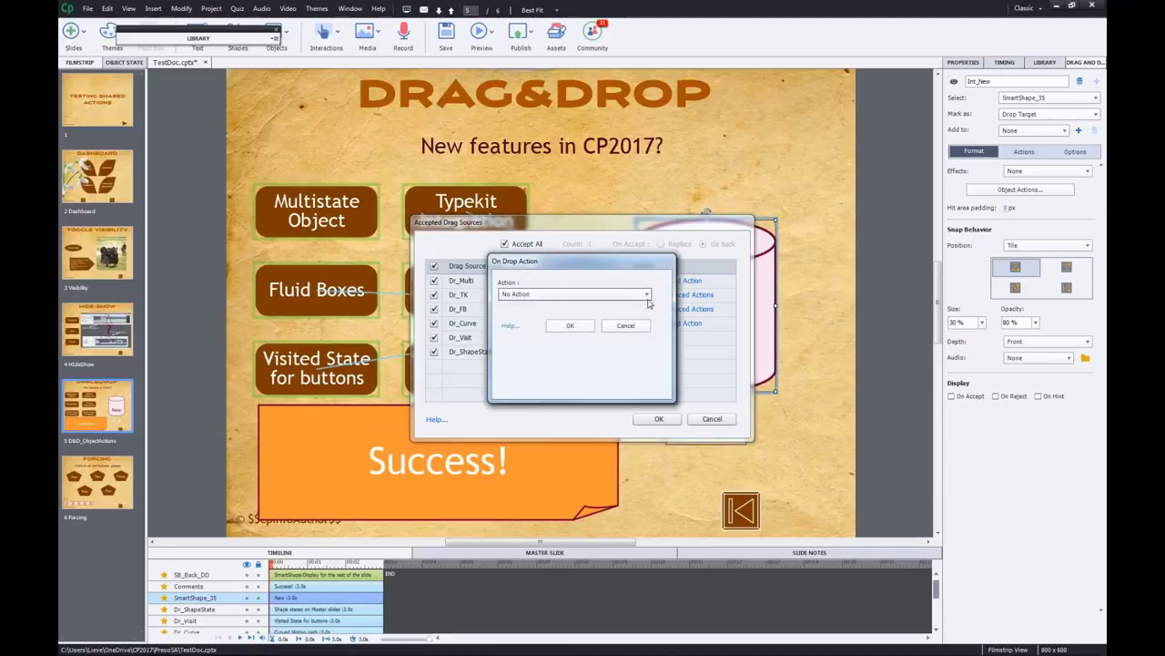
pyautogui.click(647, 297)
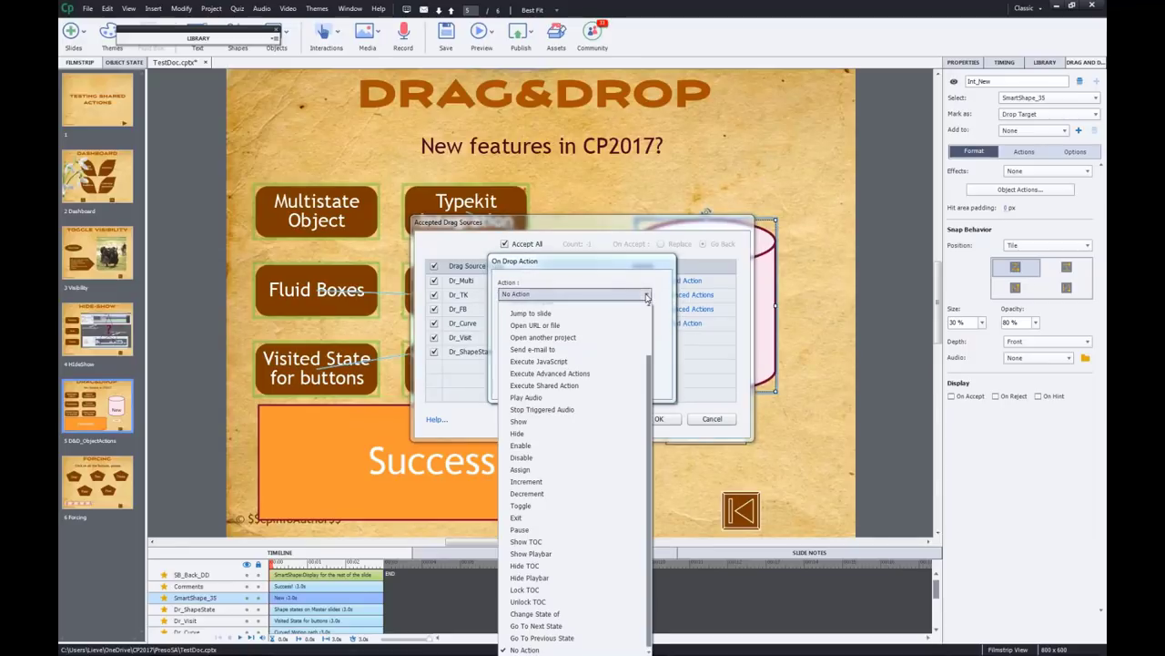
pyautogui.click(582, 373)
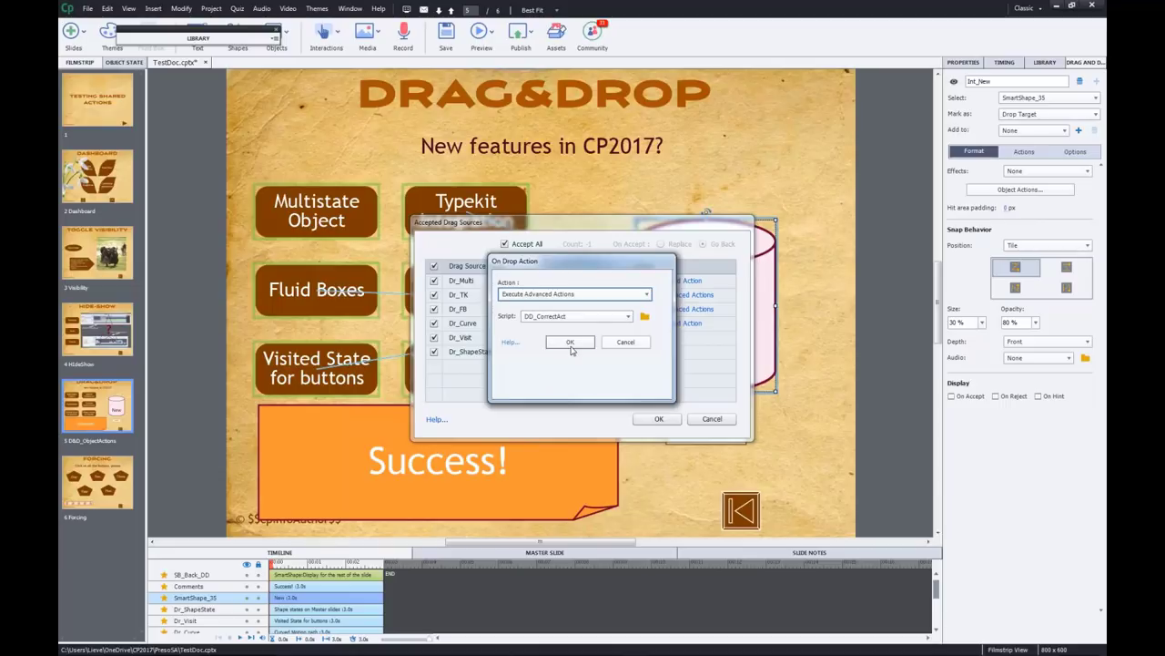
pyautogui.click(570, 342)
# - Open the drop action choices for the Dr_ShapeState drag source
pyautogui.click(647, 352)
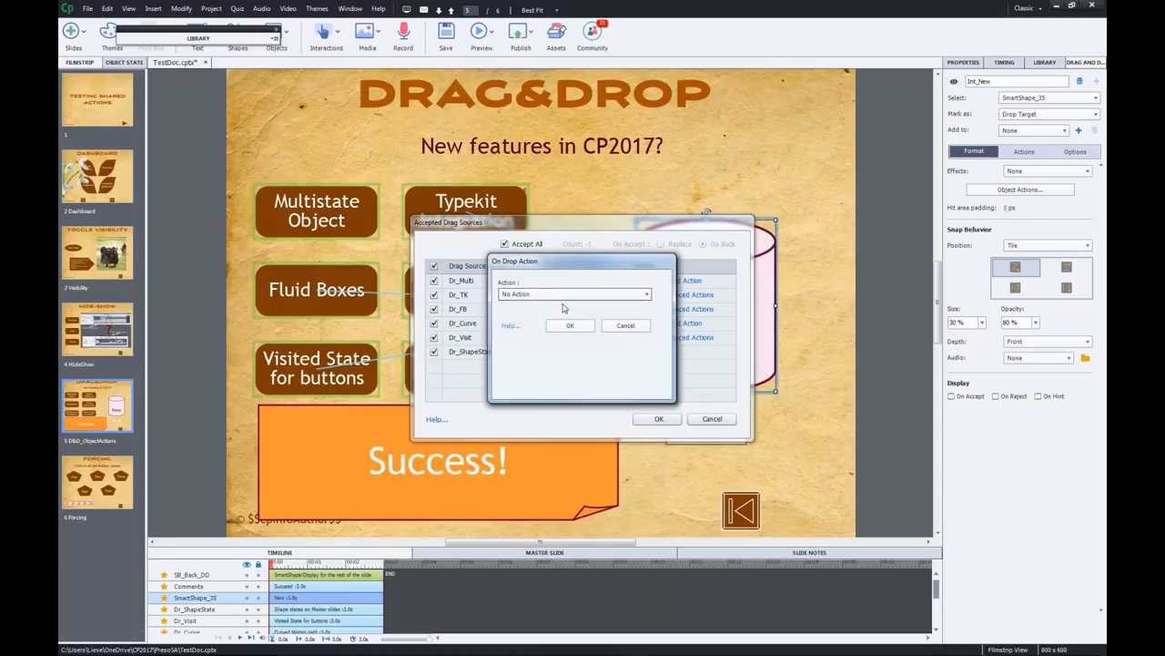
pyautogui.click(647, 295)
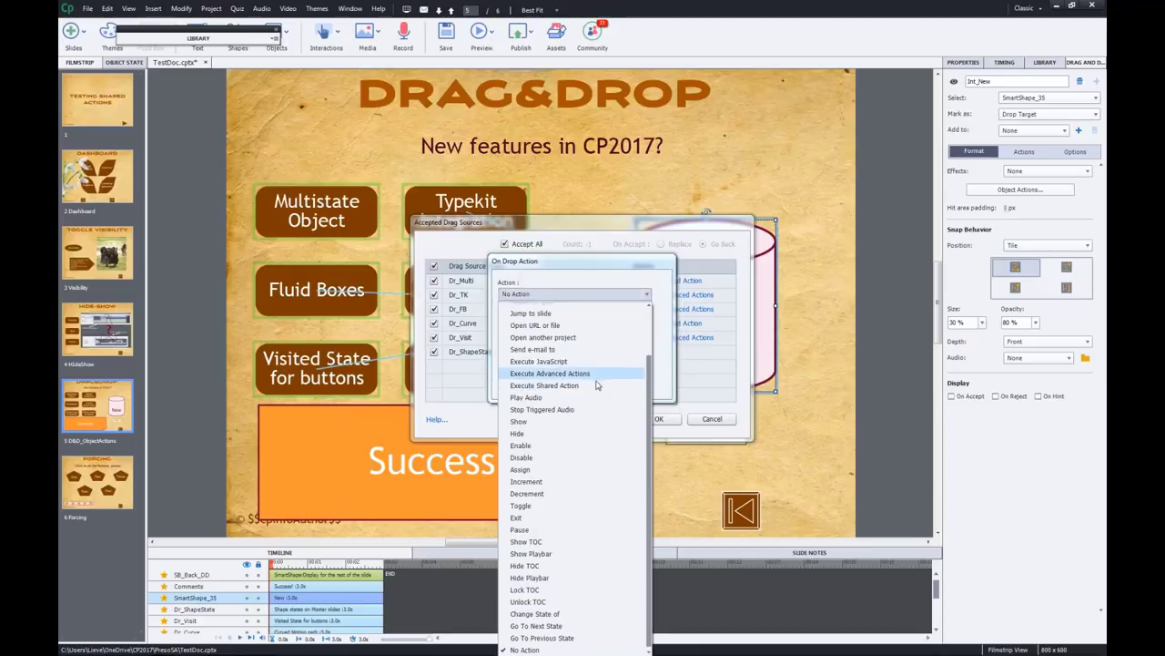